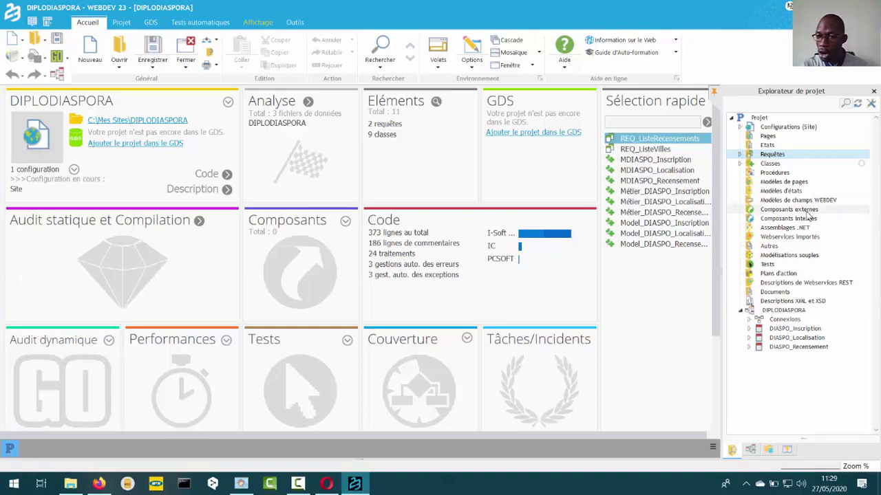
Create a new page template with the blank "Mise en page simple" layout and save it as PAGEMOD_DIASPO
{"action": "left_click", "coordinate": [790, 182]}
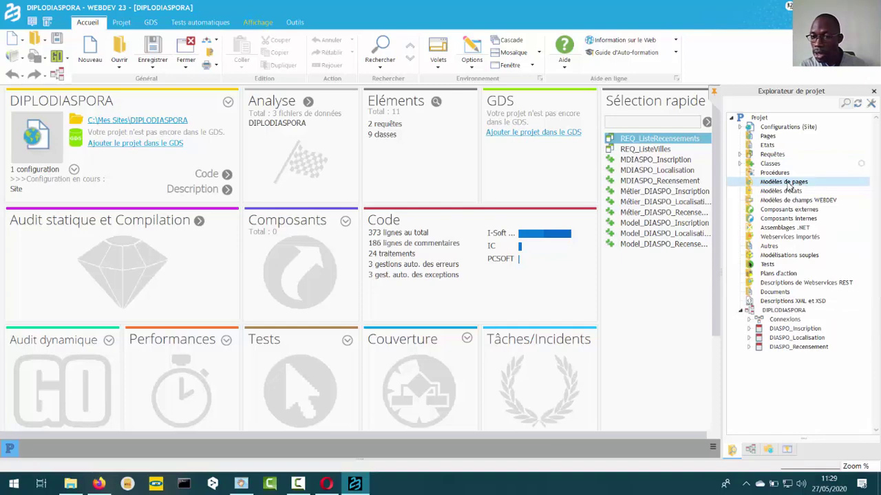
{"action": "right_click", "coordinate": [791, 184]}
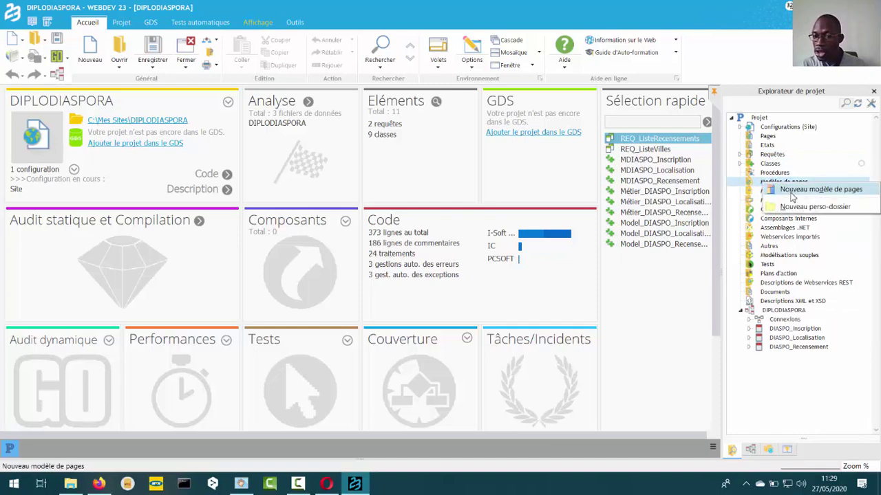
{"action": "left_click", "coordinate": [794, 191]}
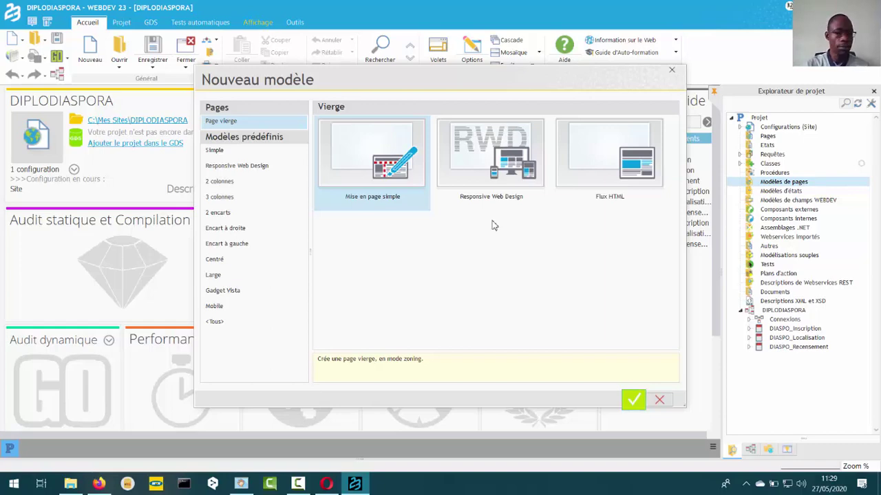
{"action": "left_click", "coordinate": [633, 399]}
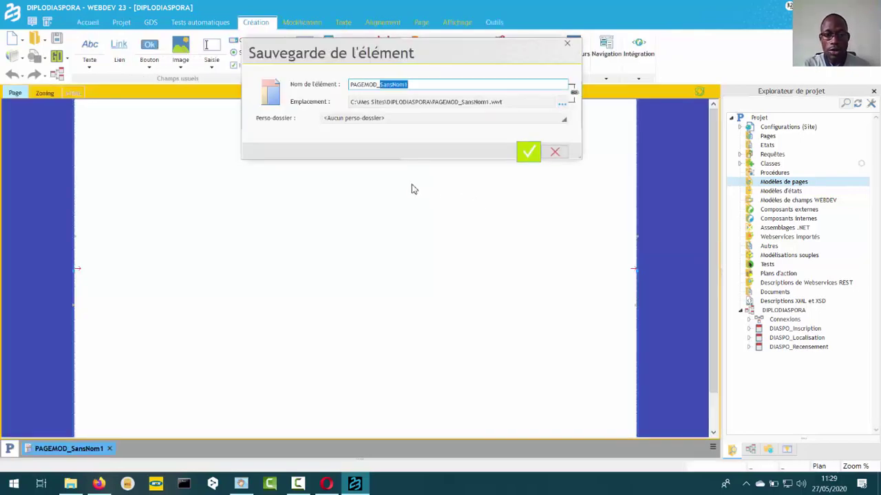
{"action": "type", "text": "D"}
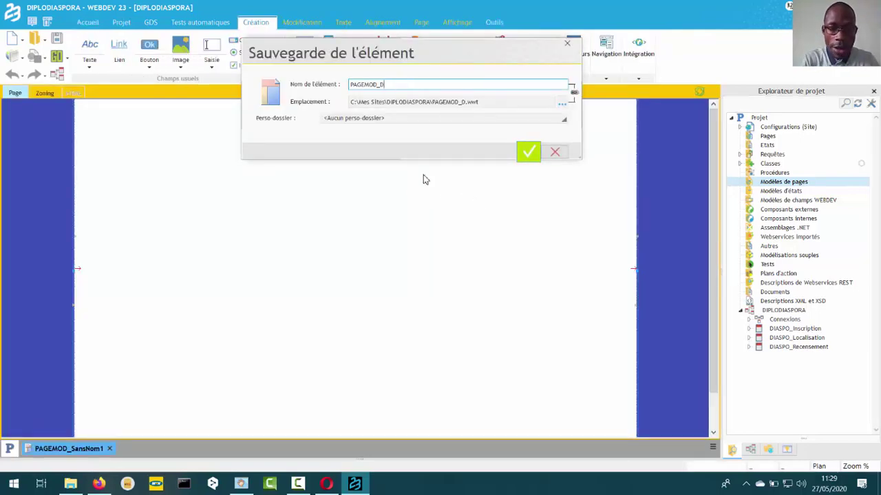
{"action": "type", "text": "IASPO"}
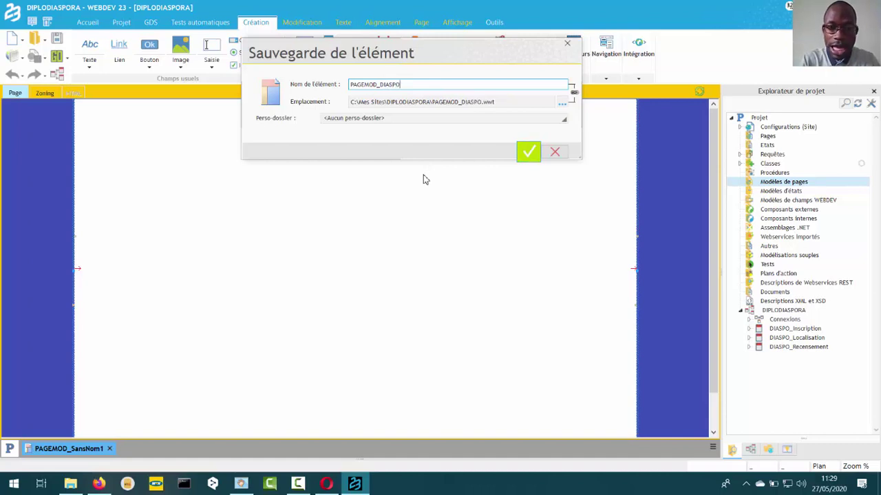
{"action": "left_click", "coordinate": [527, 150]}
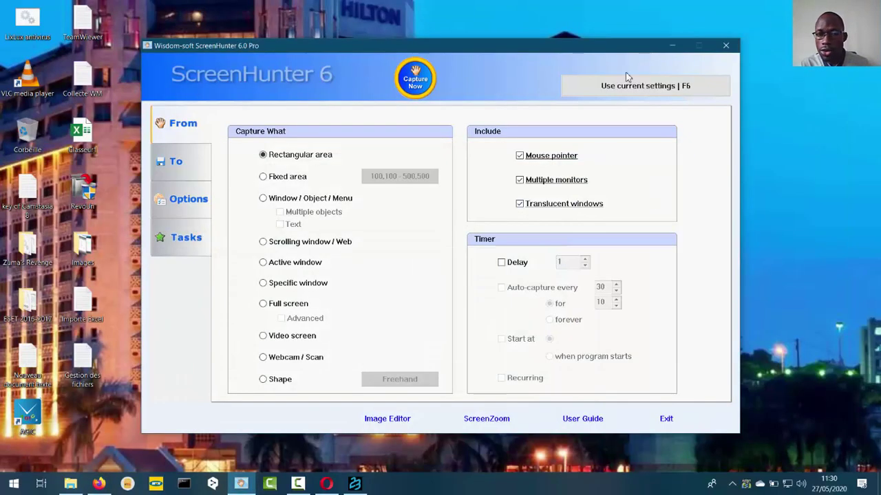
Close the ScreenHunter window and switch back to the page template in WEBDEV
{"action": "left_click", "coordinate": [726, 46]}
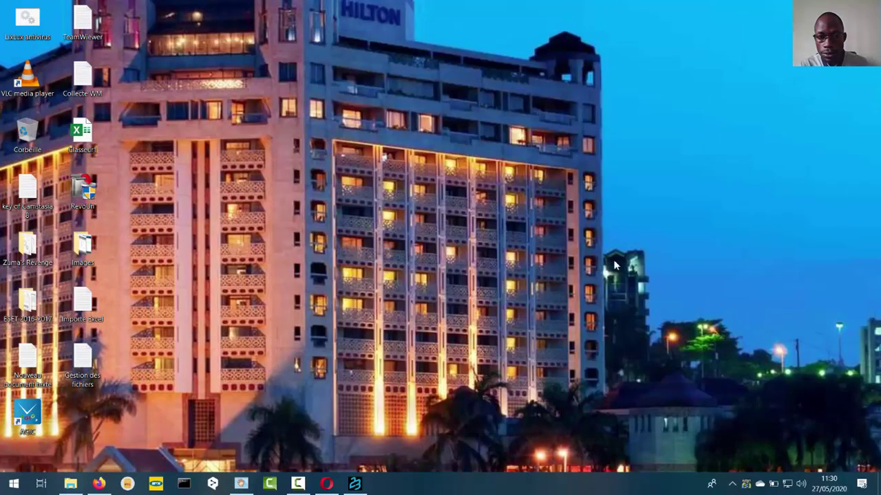
{"action": "left_click", "coordinate": [352, 484]}
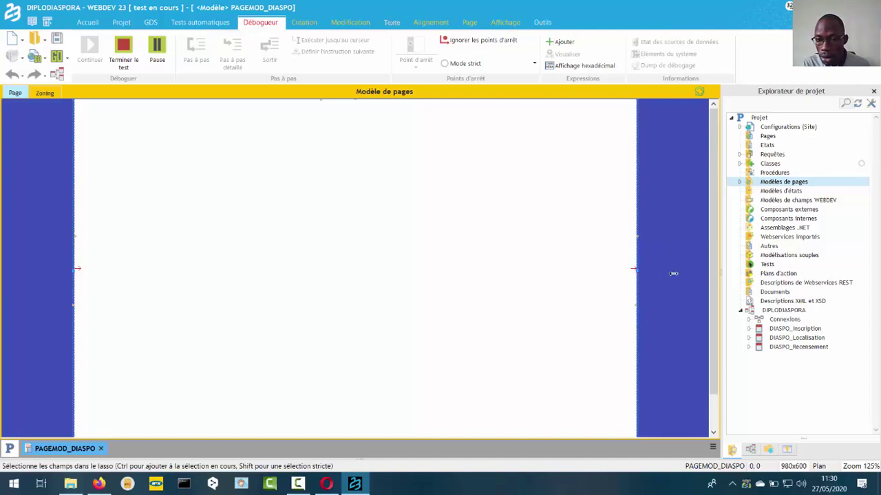
{"action": "scroll", "coordinate": [633, 273], "scroll_direction": "down", "scroll_amount": 1}
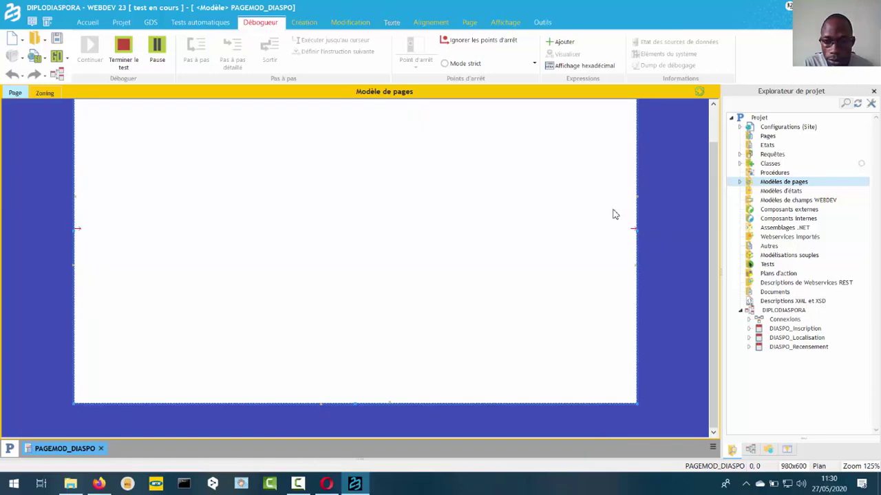
{"action": "right_click", "coordinate": [427, 207]}
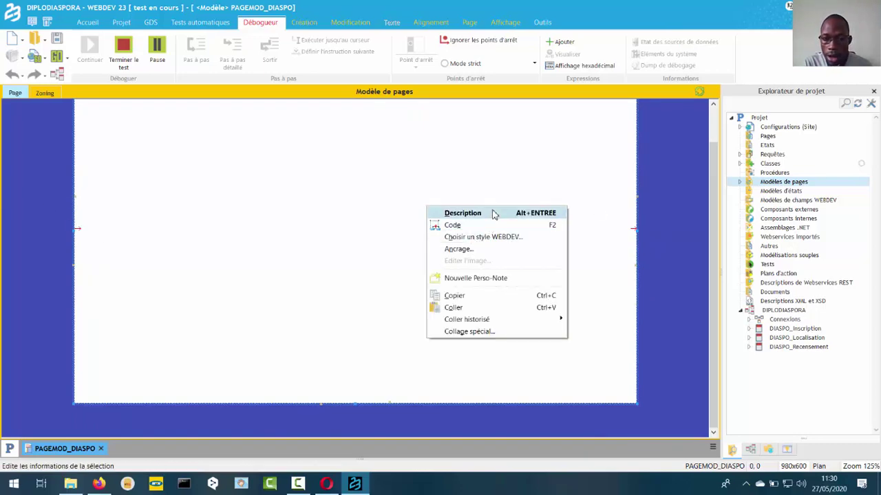
{"action": "left_click", "coordinate": [489, 237]}
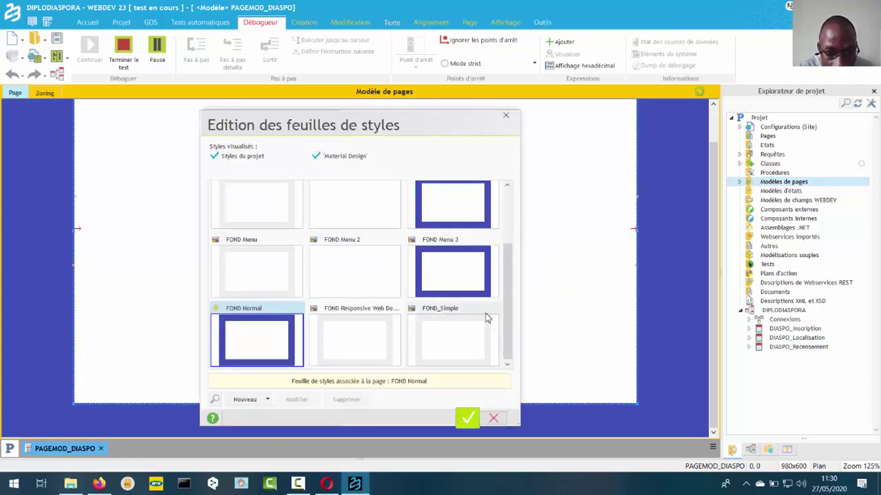
{"action": "scroll", "coordinate": [481, 194], "scroll_direction": "up", "scroll_amount": 3}
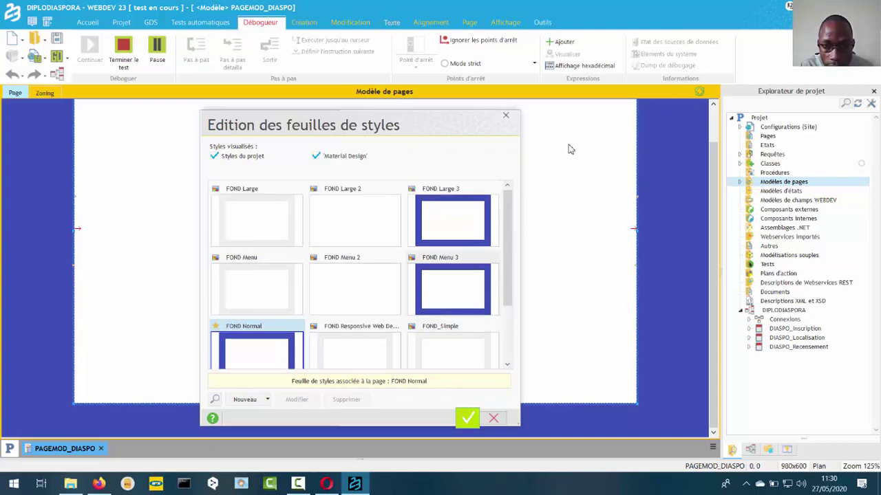
{"action": "left_click", "coordinate": [502, 117]}
Apply the FOND Menu 3 style sheet to the PAGEMOD_DIASPO template and save the template
{"action": "right_click", "coordinate": [415, 161]}
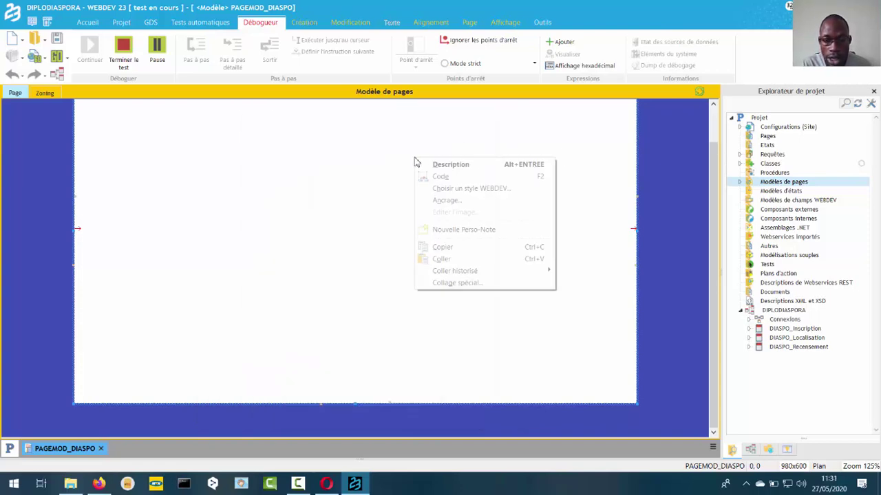
{"action": "left_click", "coordinate": [458, 190]}
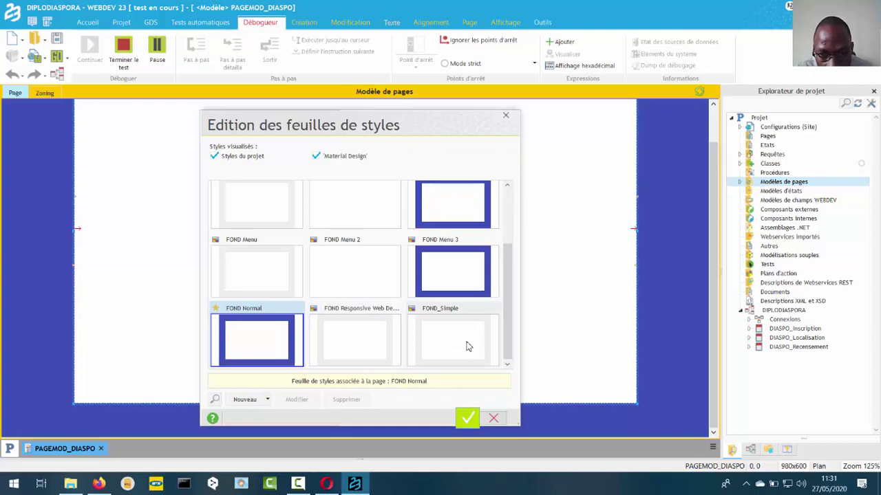
{"action": "left_click", "coordinate": [454, 280]}
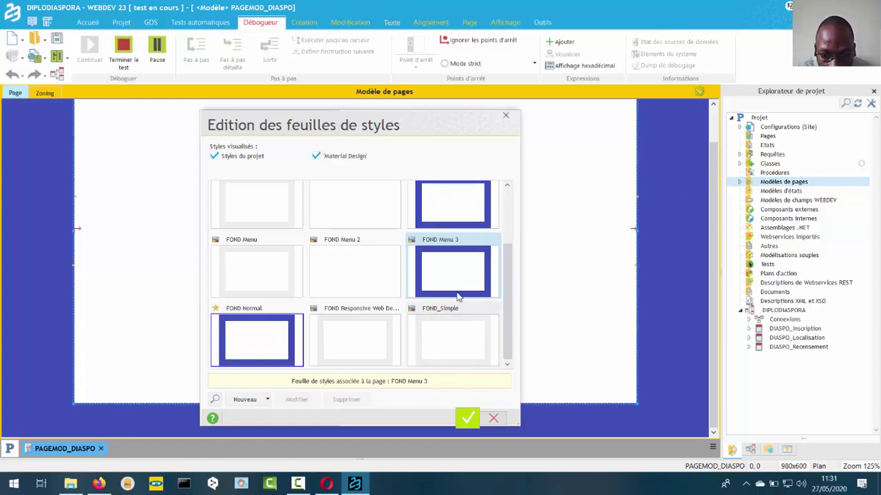
{"action": "left_click", "coordinate": [464, 224]}
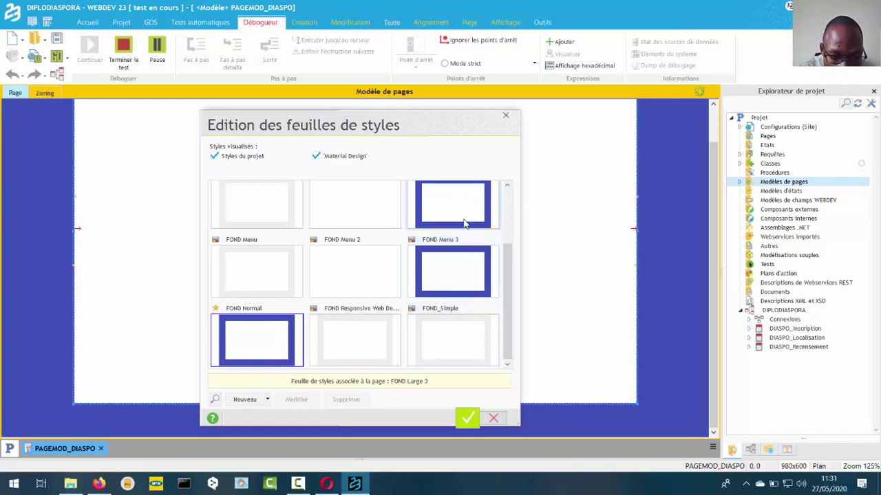
{"action": "left_click", "coordinate": [455, 281]}
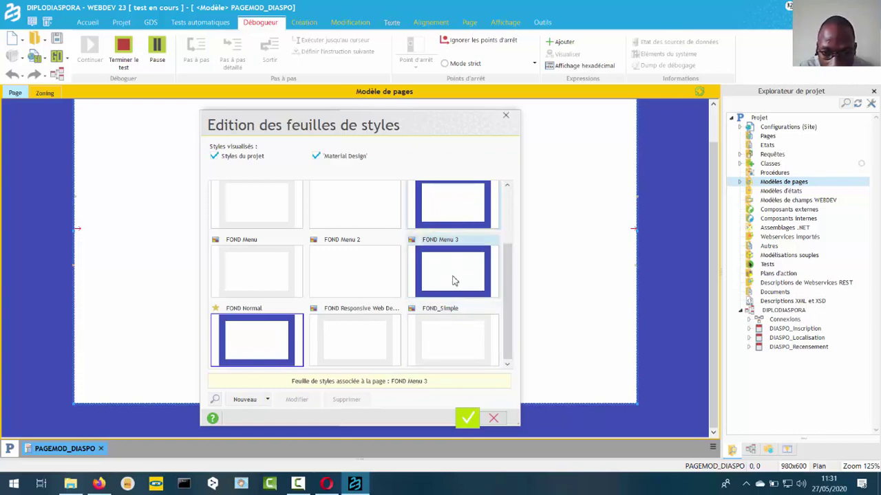
{"action": "left_click", "coordinate": [468, 425]}
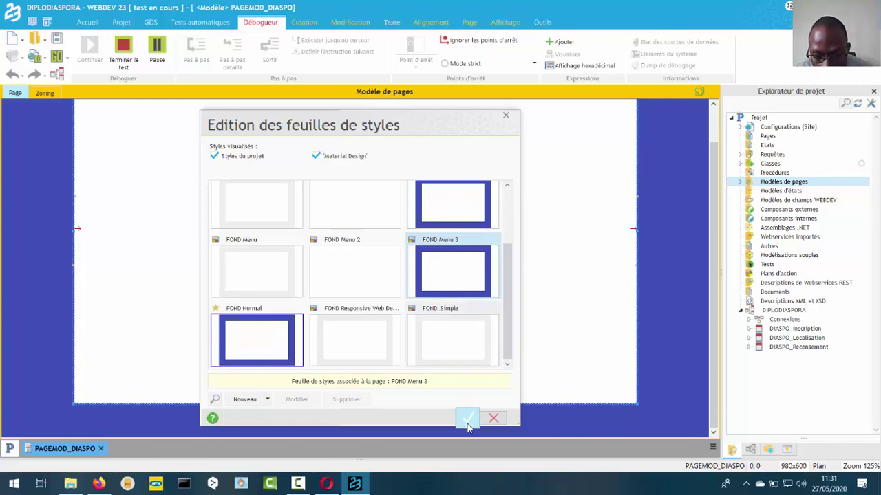
{"action": "scroll", "coordinate": [713, 149], "scroll_direction": "up", "scroll_amount": 1}
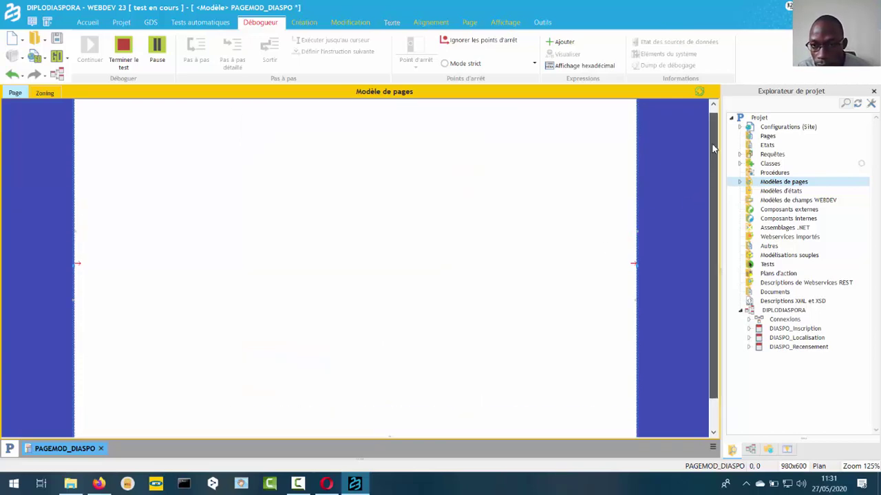
{"action": "scroll", "coordinate": [713, 149], "scroll_direction": "up", "scroll_amount": 1}
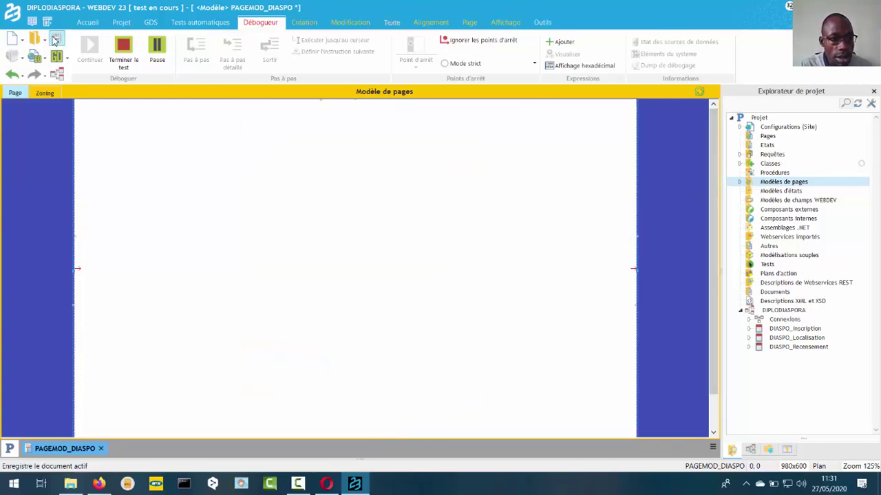
Switch to Firefox to view the PAGEMOD-DIASPO test page, keep its tabs open, and return to WEBDEV
{"action": "left_click", "coordinate": [100, 484]}
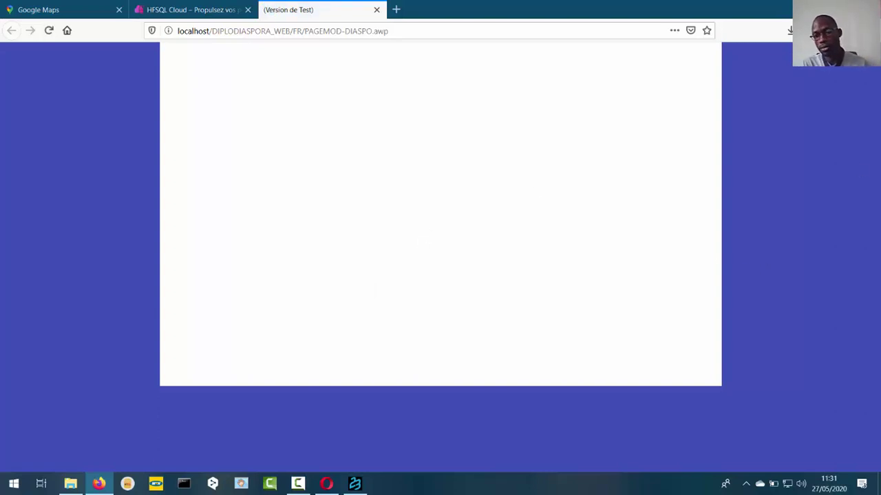
{"action": "left_click", "coordinate": [868, 9]}
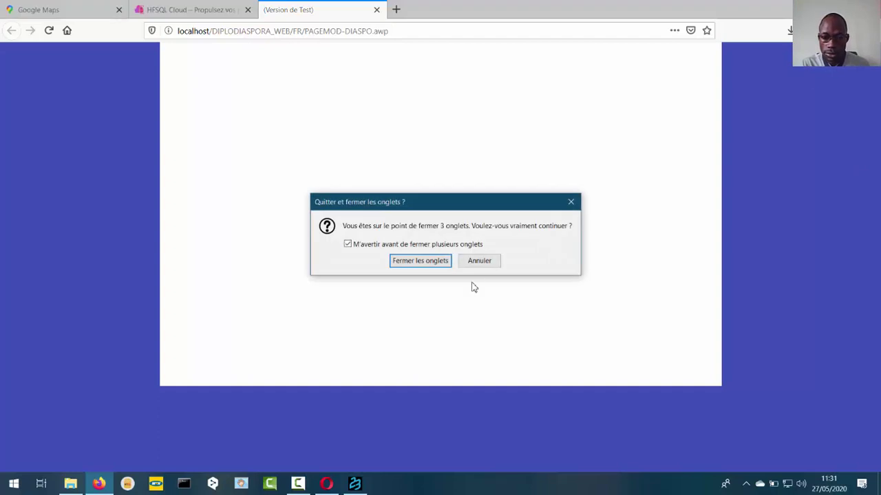
{"action": "left_click", "coordinate": [480, 262]}
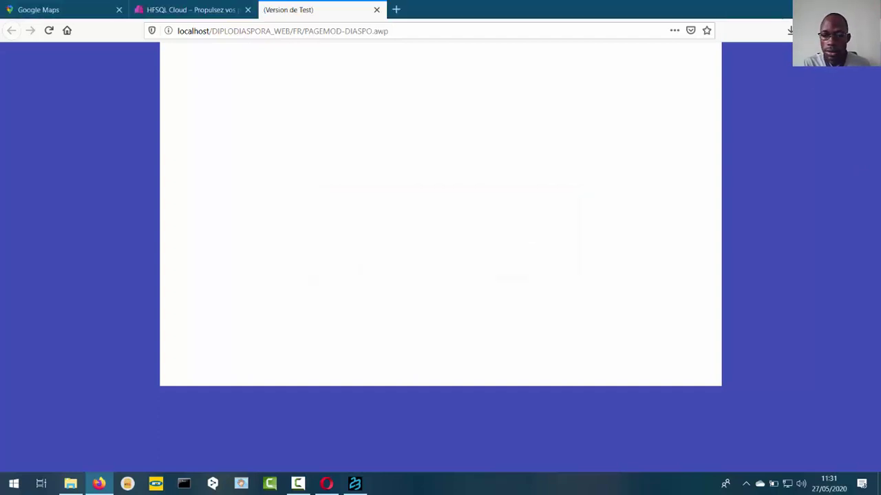
{"action": "key", "text": "alt+Tab"}
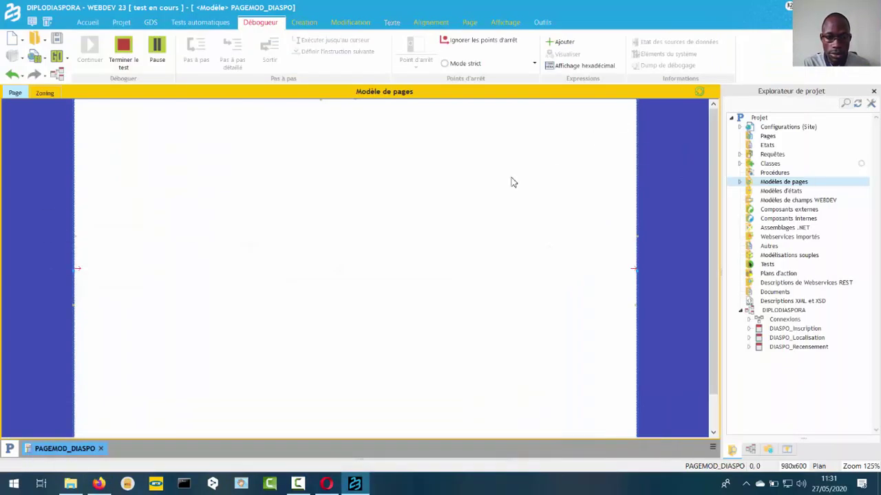
Open the page template's description and examine the choices for RAD file, target platform and screen size
{"action": "right_click", "coordinate": [428, 157]}
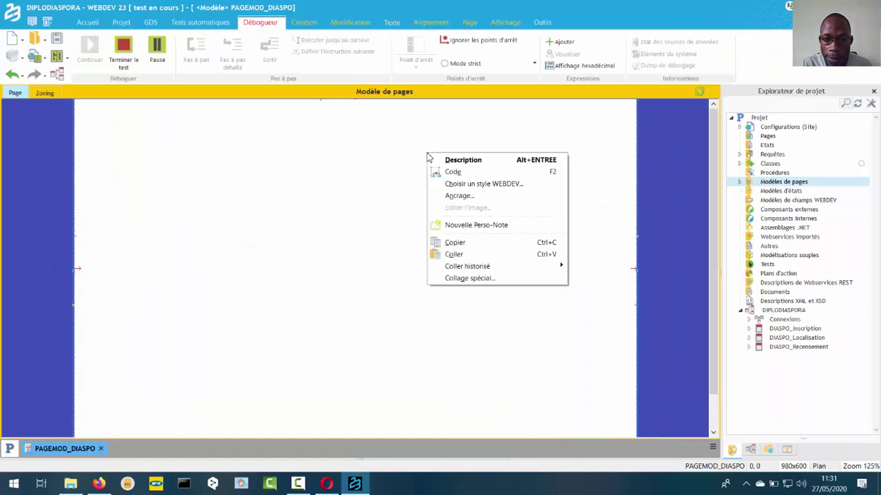
{"action": "left_click", "coordinate": [461, 162]}
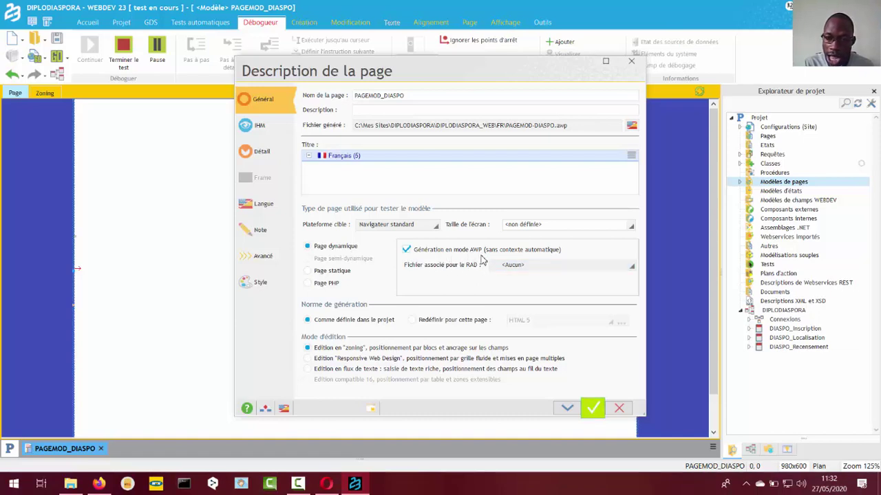
{"action": "left_click", "coordinate": [514, 266]}
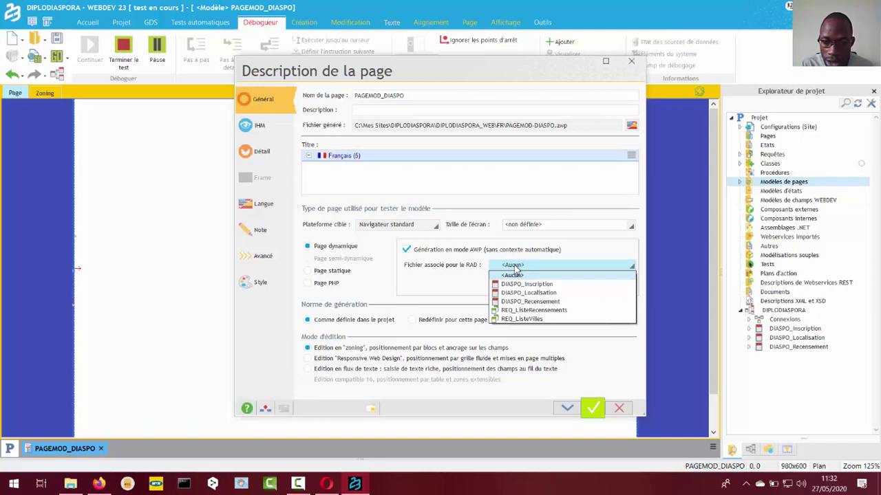
{"action": "left_click", "coordinate": [516, 268]}
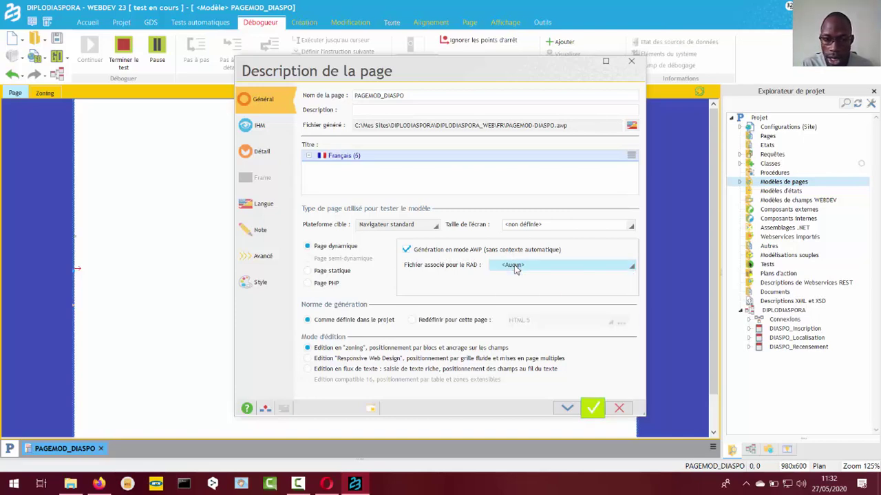
{"action": "left_click", "coordinate": [432, 227]}
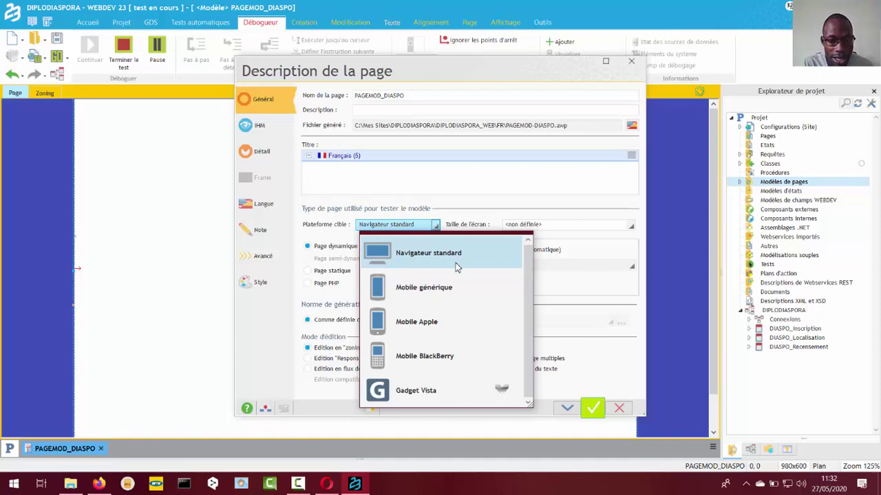
{"action": "left_click", "coordinate": [578, 194]}
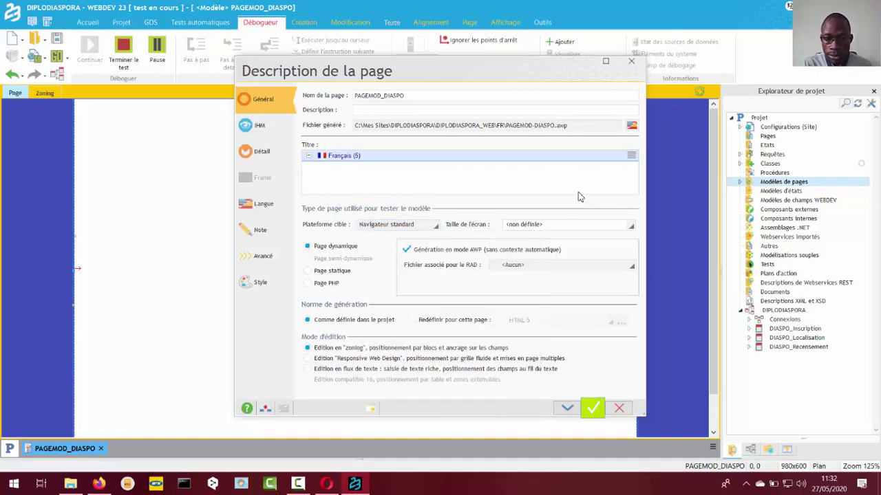
{"action": "left_click", "coordinate": [631, 226]}
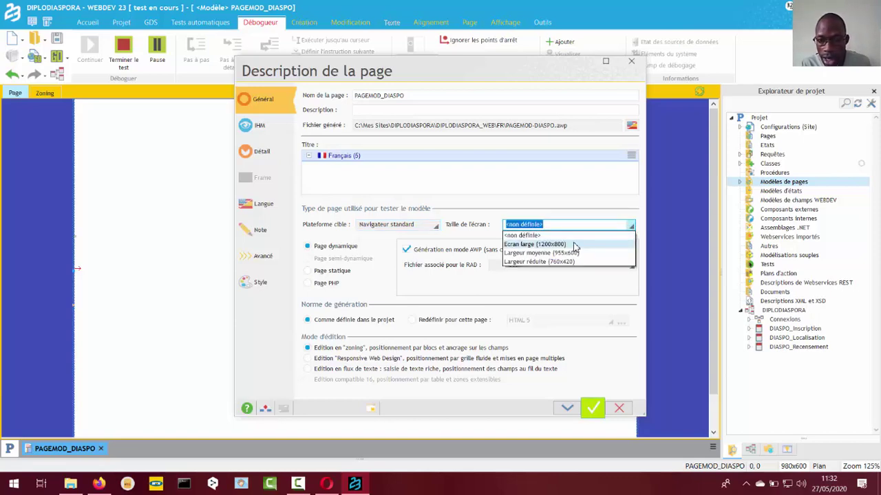
{"action": "left_click", "coordinate": [599, 199]}
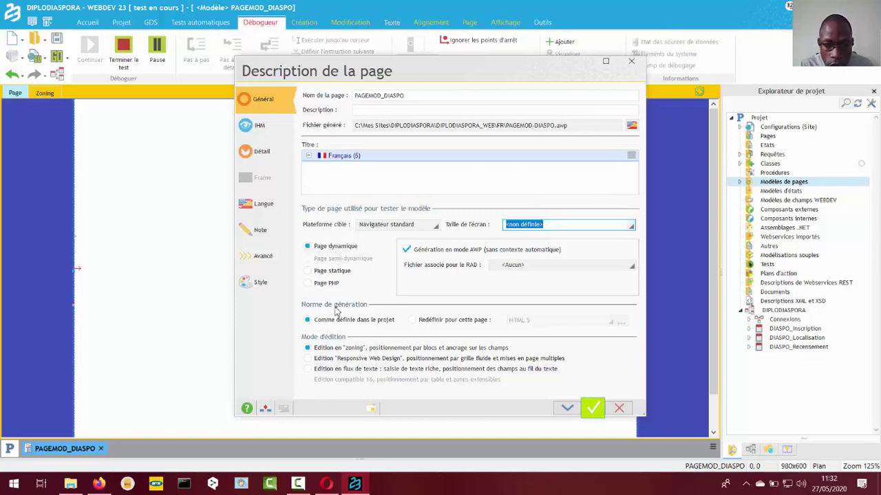
Try overriding the page's generation norm with HTML 5 edge, examine its generation options, and return to the project-defined norm
{"action": "left_click", "coordinate": [443, 325]}
{"action": "left_click", "coordinate": [542, 321]}
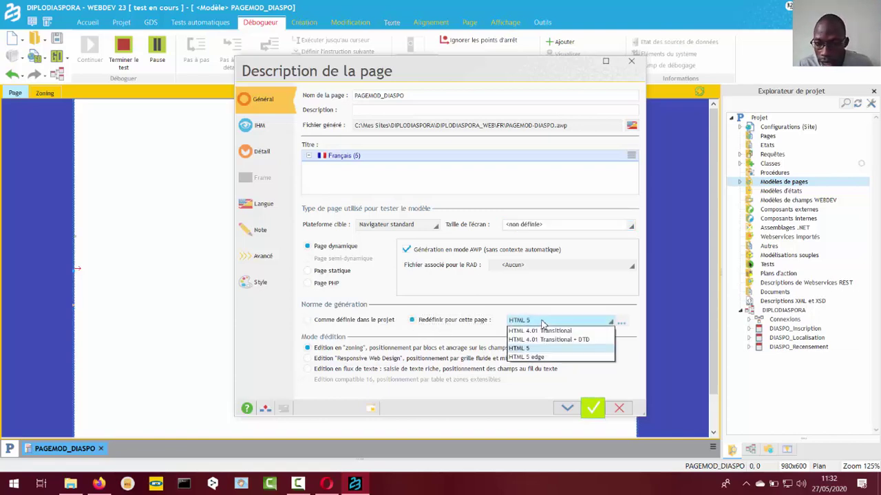
{"action": "left_click", "coordinate": [543, 357]}
{"action": "left_click", "coordinate": [622, 321]}
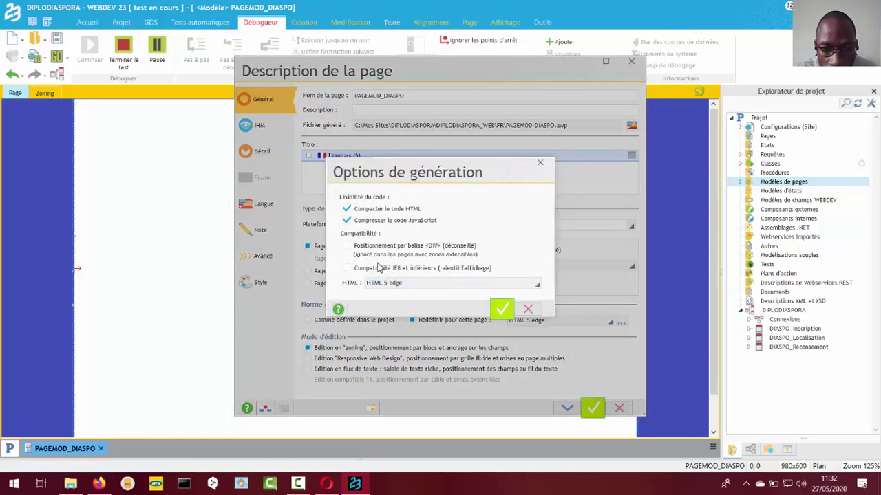
{"action": "left_click", "coordinate": [529, 311]}
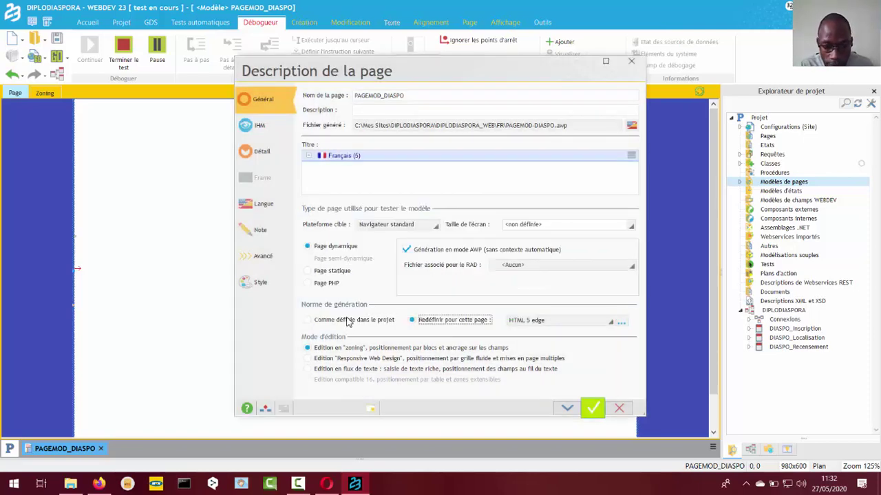
{"action": "left_click", "coordinate": [349, 321]}
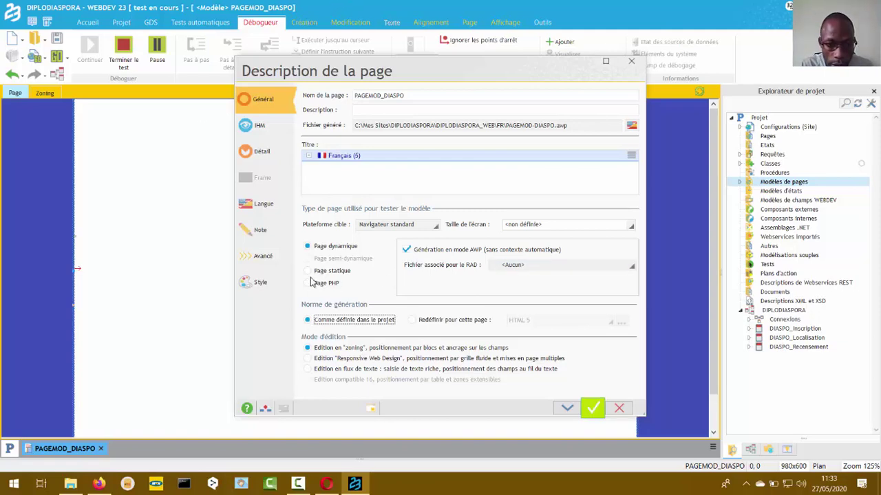
Set the page's anchoring to stretch in both width and height, adapting to the browser with no minimum size
{"action": "left_click", "coordinate": [262, 127]}
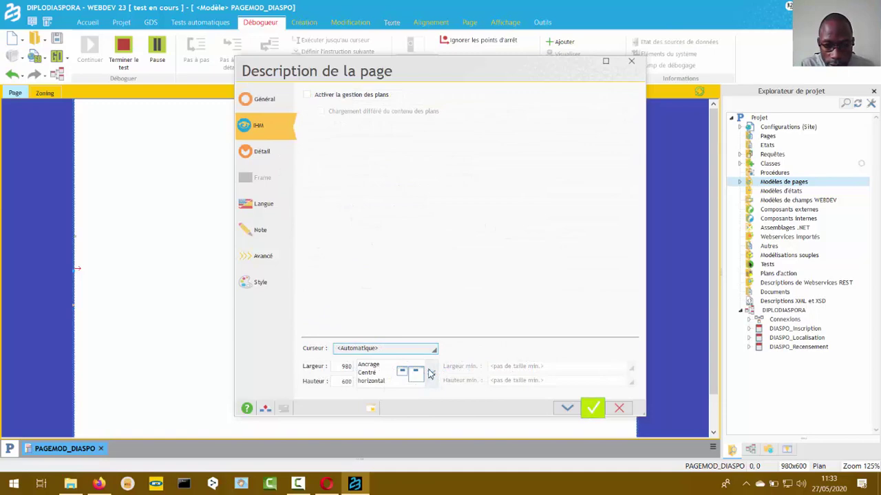
{"action": "left_click", "coordinate": [431, 373]}
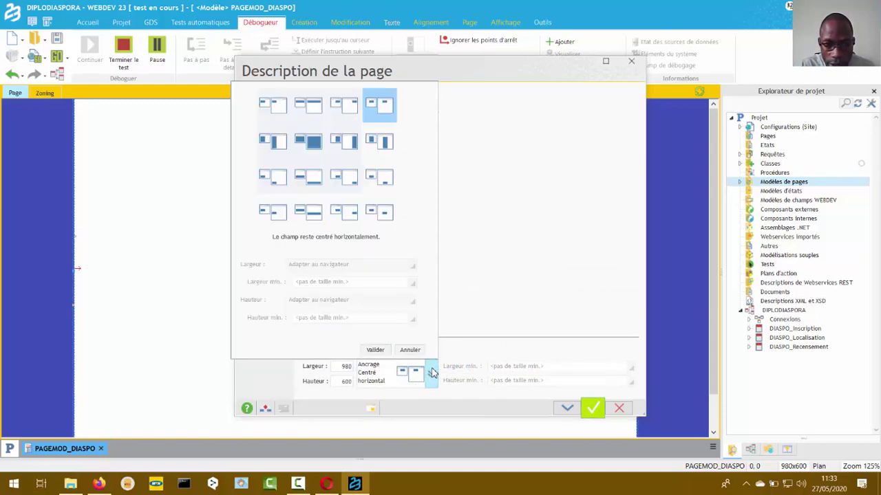
{"action": "left_click", "coordinate": [303, 147]}
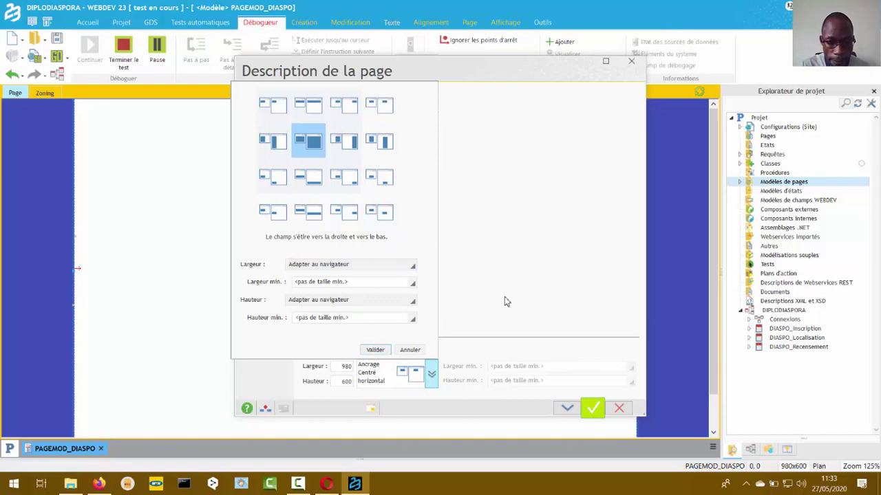
{"action": "left_click", "coordinate": [598, 410]}
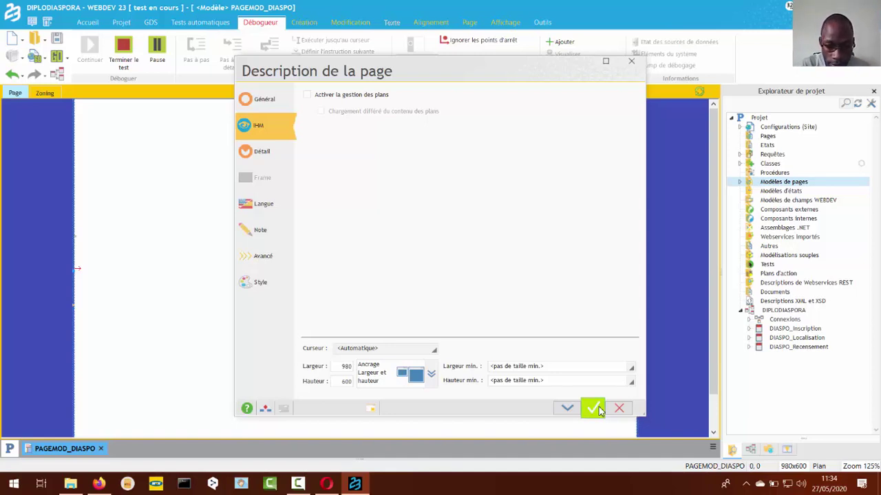
Review the page description's Détail, Langue, Note and Avancé settings
{"action": "left_click", "coordinate": [600, 412]}
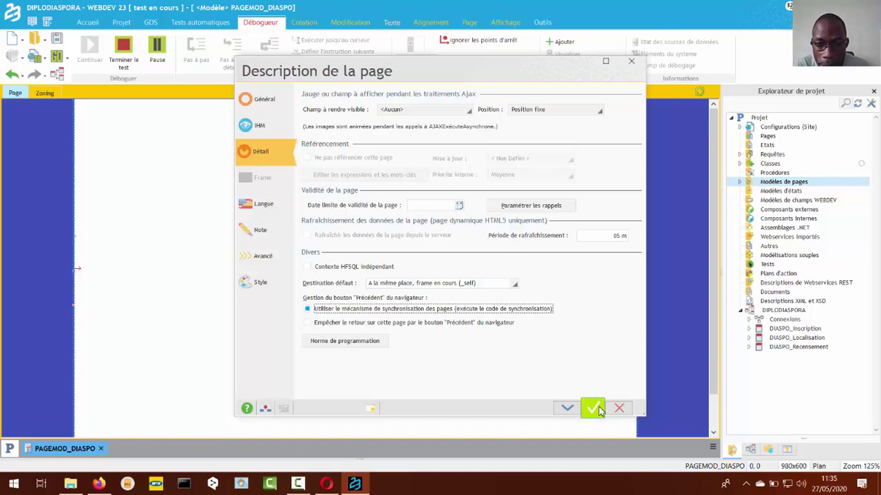
{"action": "left_click", "coordinate": [600, 412]}
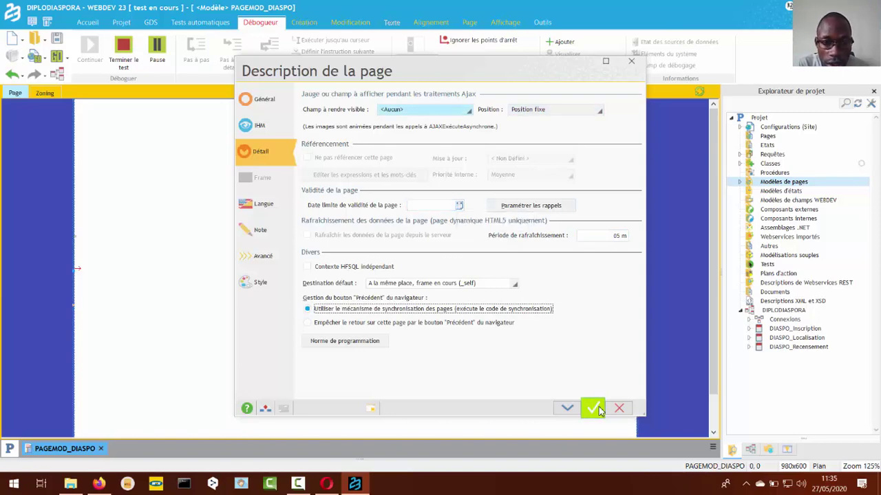
{"action": "key", "text": "ctrl+Tab"}
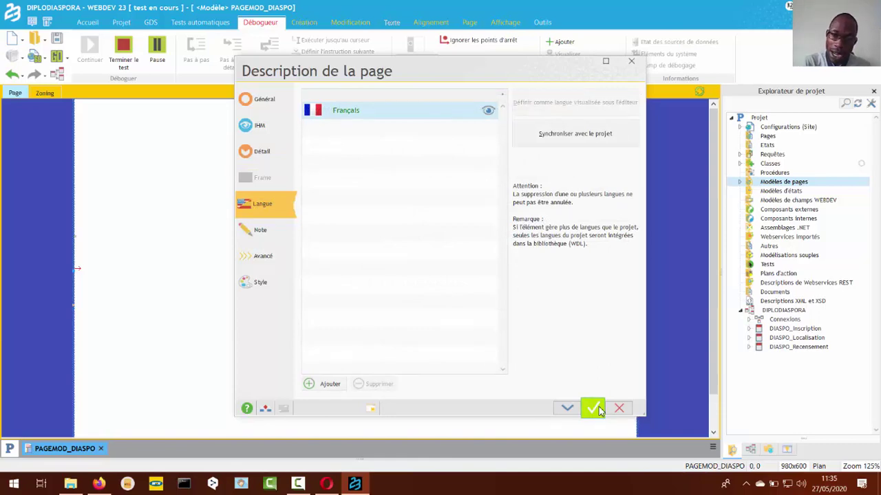
{"action": "key", "text": "ctrl+Tab"}
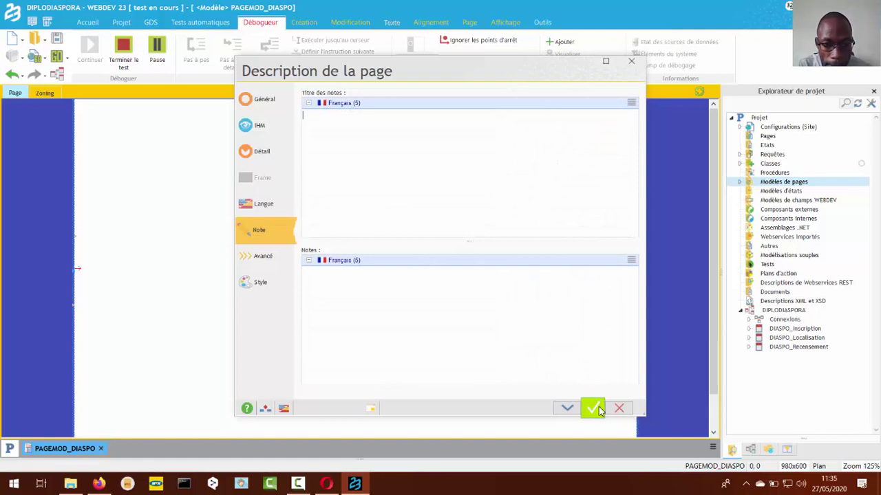
{"action": "key", "text": "ctrl+Tab"}
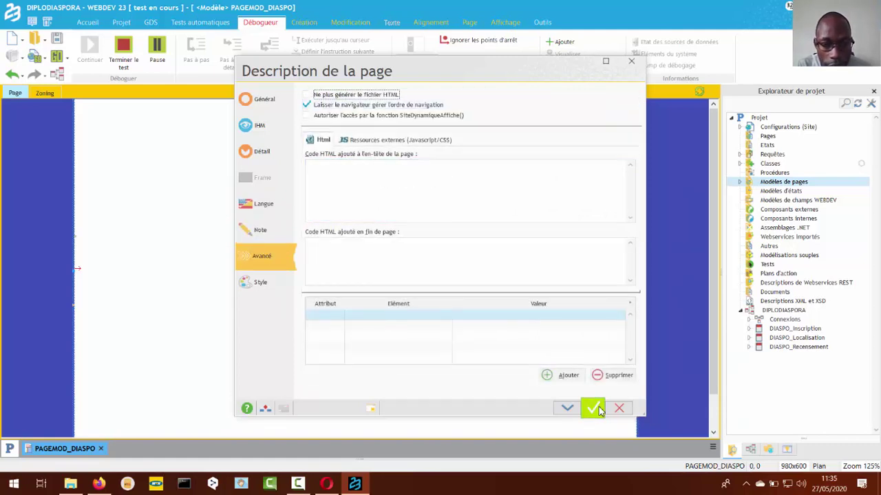
Set the background colour of the Fond du navigateur style element to a standard bright blue
{"action": "key", "text": "ctrl+Tab"}
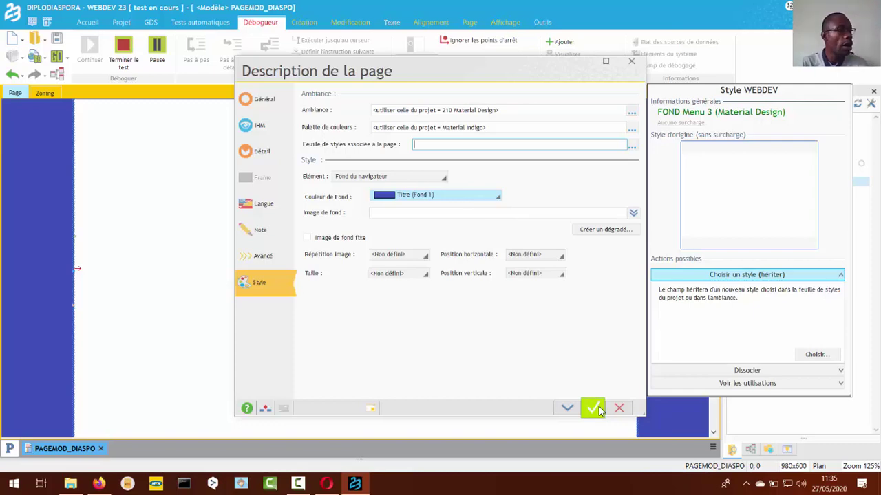
{"action": "left_click", "coordinate": [599, 411]}
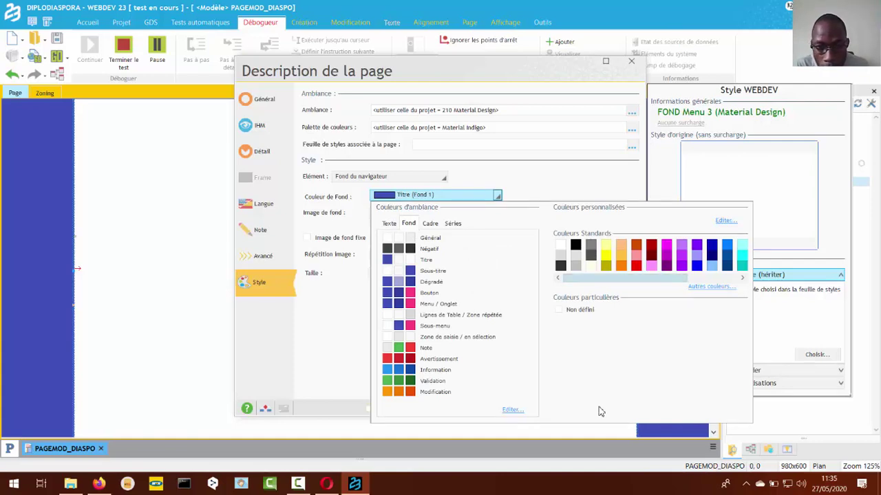
{"action": "left_click", "coordinate": [600, 412]}
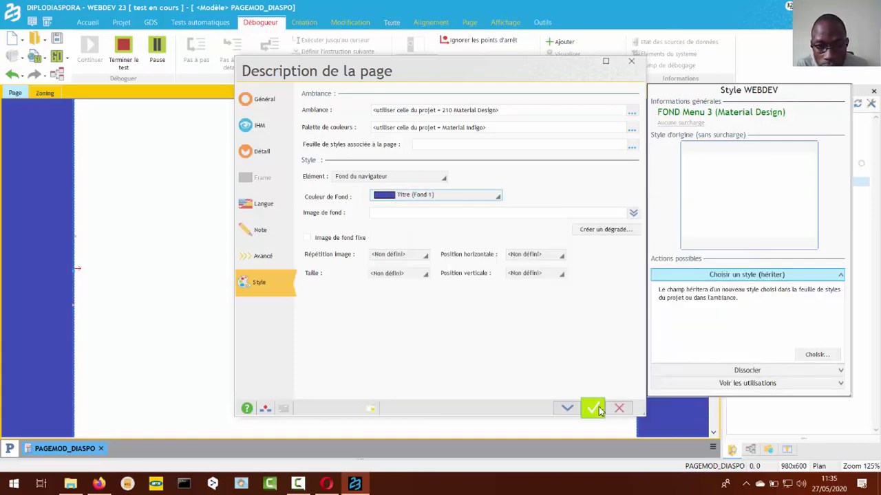
{"action": "key", "text": "Return"}
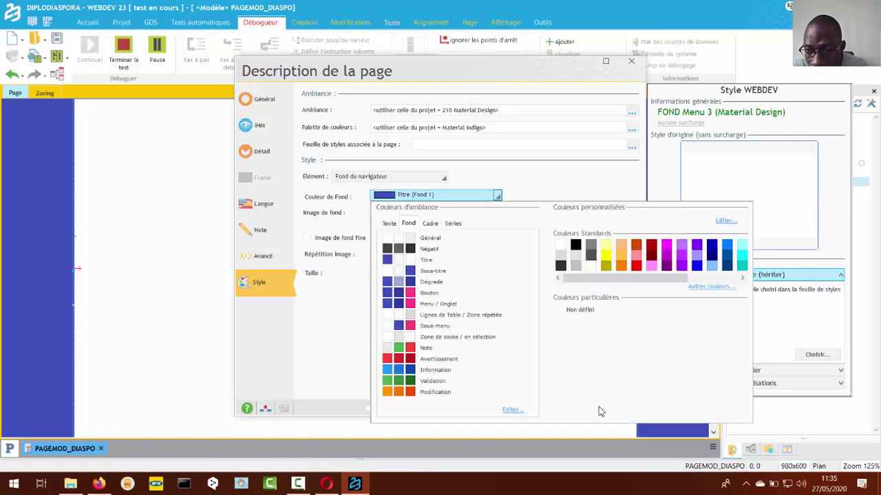
{"action": "left_click", "coordinate": [600, 411]}
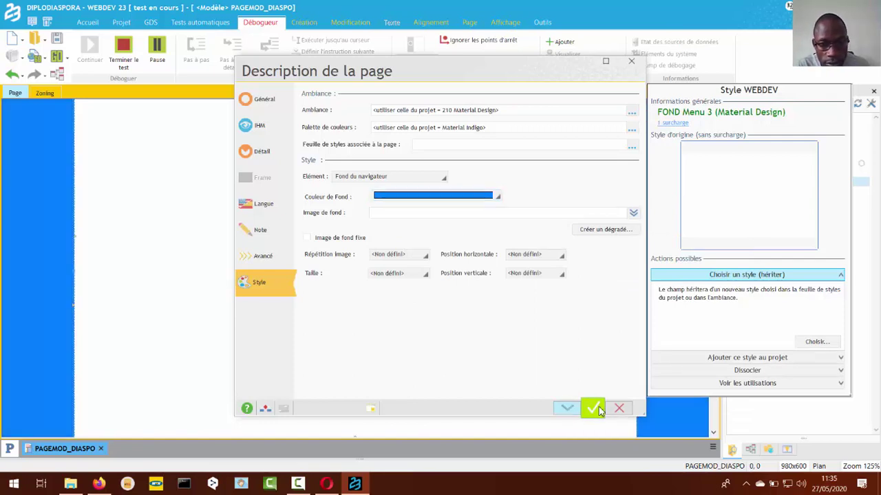
Create a 980-wide gradient for the browser background using the symmetric vertical-band type, Dégradé Fond 1 and 2, with inverted colours
{"action": "key", "text": "Tab"}
{"action": "key", "text": "Tab"}
{"action": "key", "text": "Tab"}
{"action": "key", "text": "Tab"}
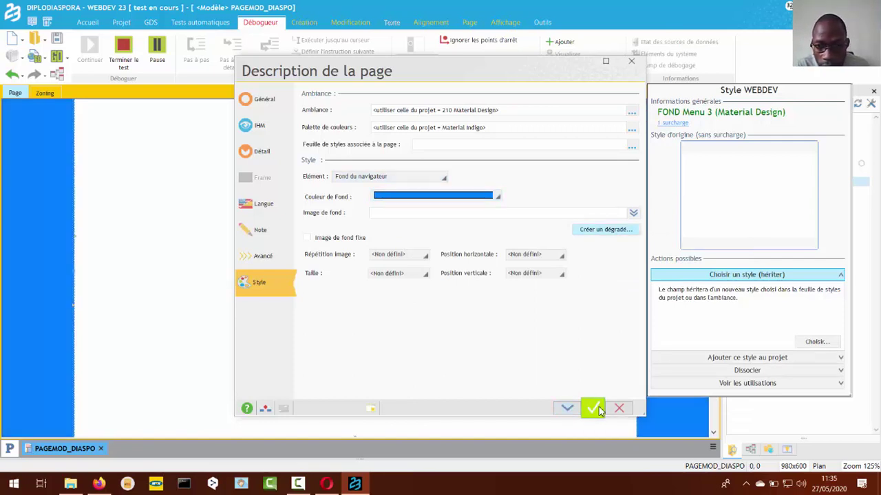
{"action": "key", "text": "Return"}
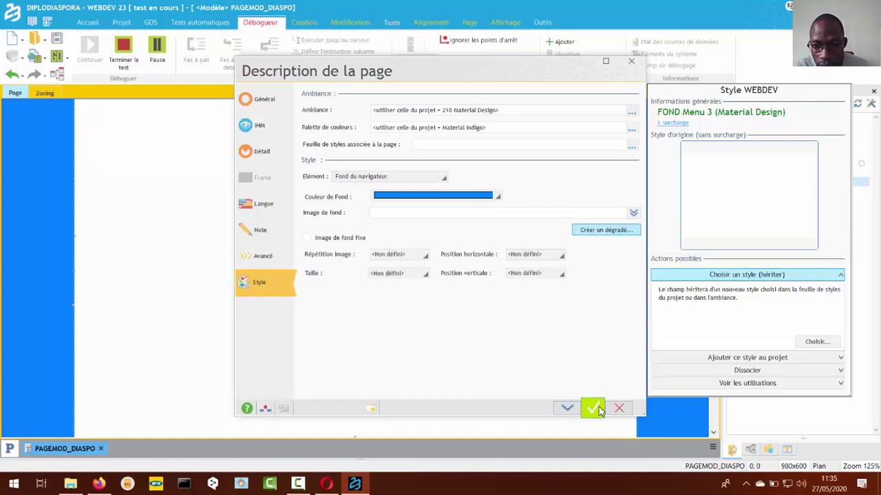
{"action": "key", "text": "Right"}
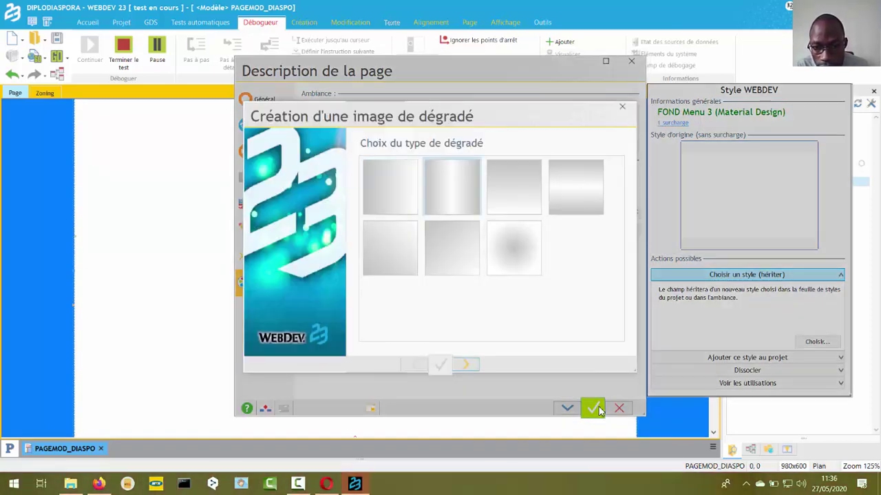
{"action": "key", "text": "Return"}
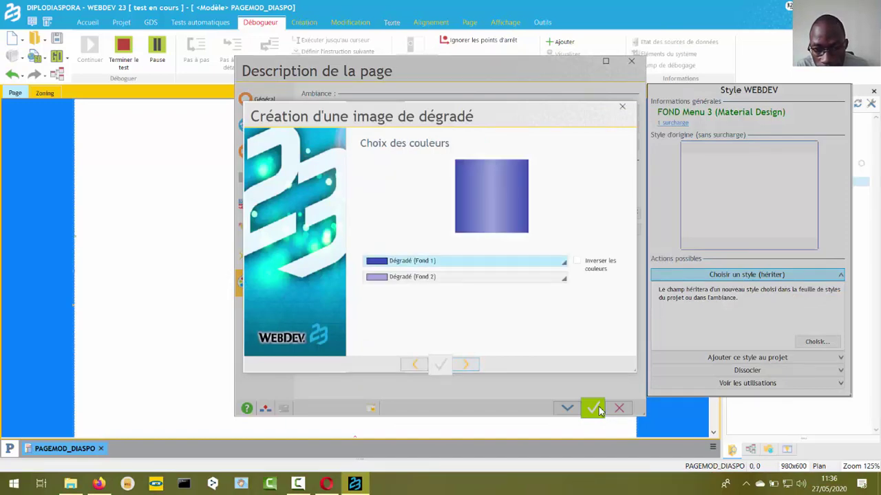
{"action": "key", "text": "Tab"}
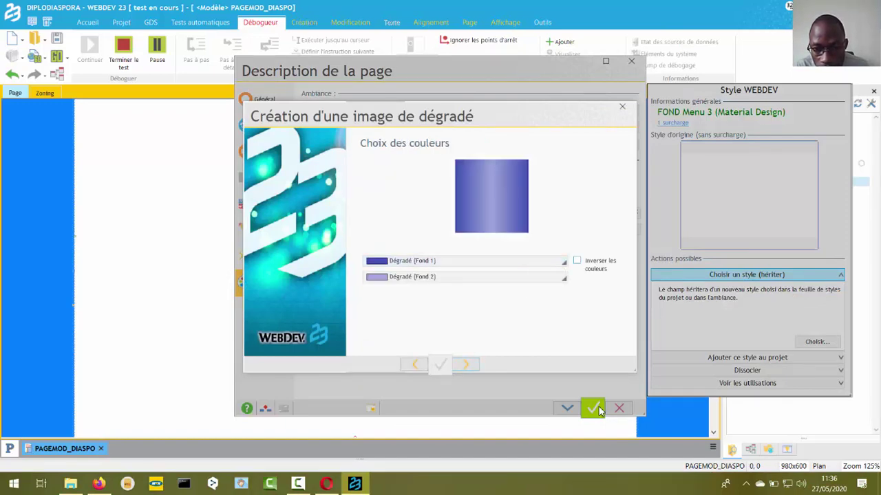
{"action": "key", "text": "space"}
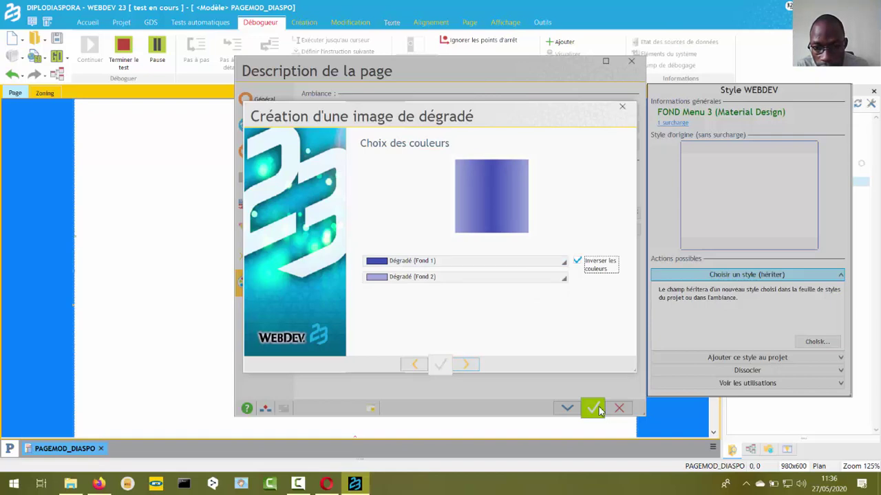
{"action": "key", "text": "Return"}
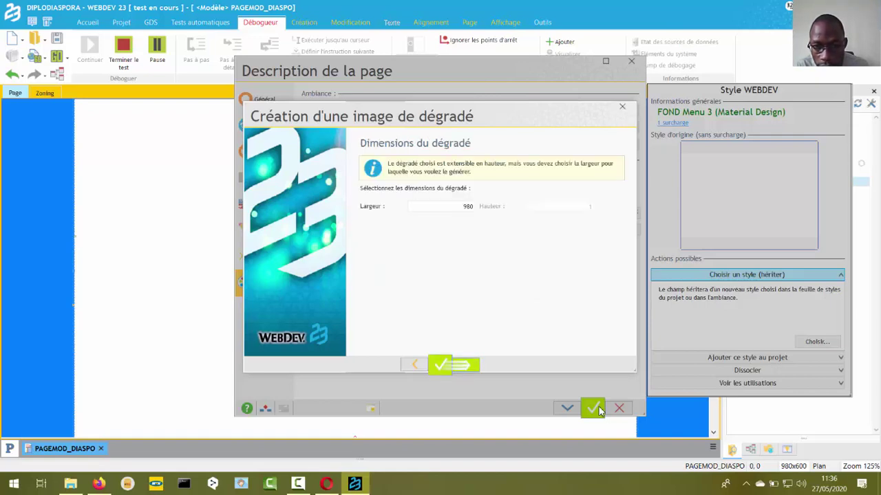
{"action": "key", "text": "Return"}
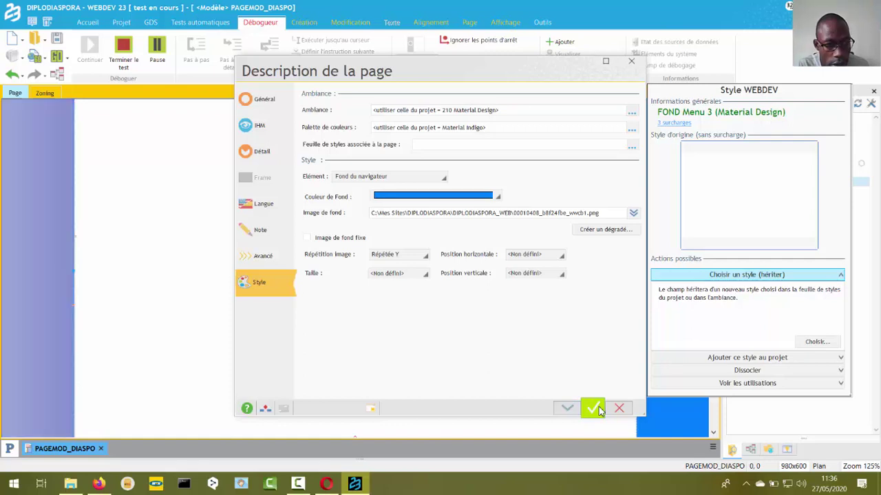
Switch the style element to Cadre / Fond de la page and examine the choices for its background colour
{"action": "key", "text": "shift+Tab"}
{"action": "key", "text": "shift+Tab"}
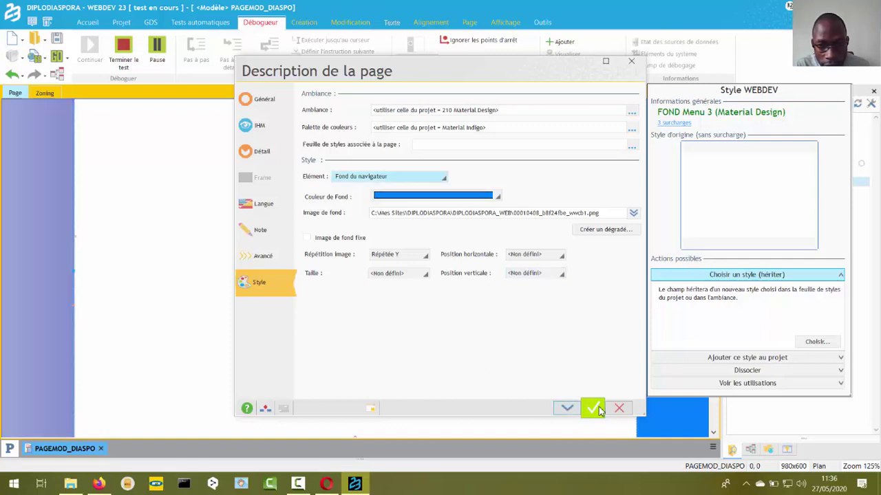
{"action": "key", "text": "alt+Down"}
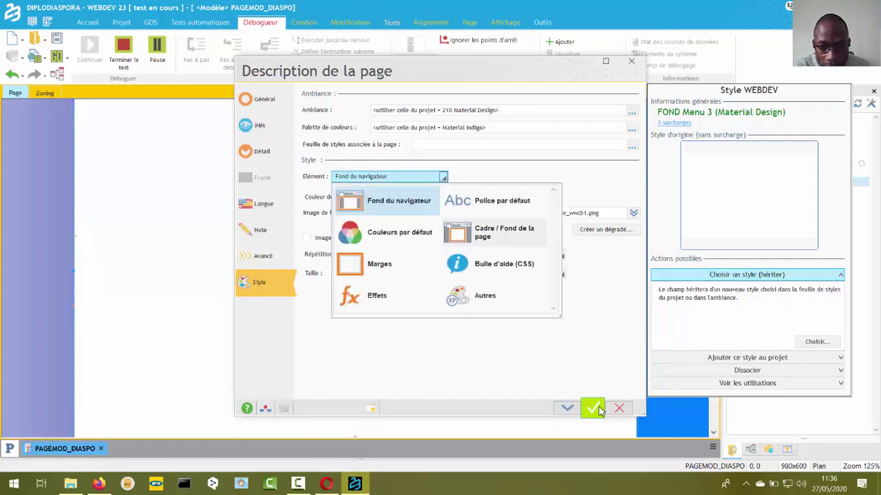
{"action": "key", "text": "Return"}
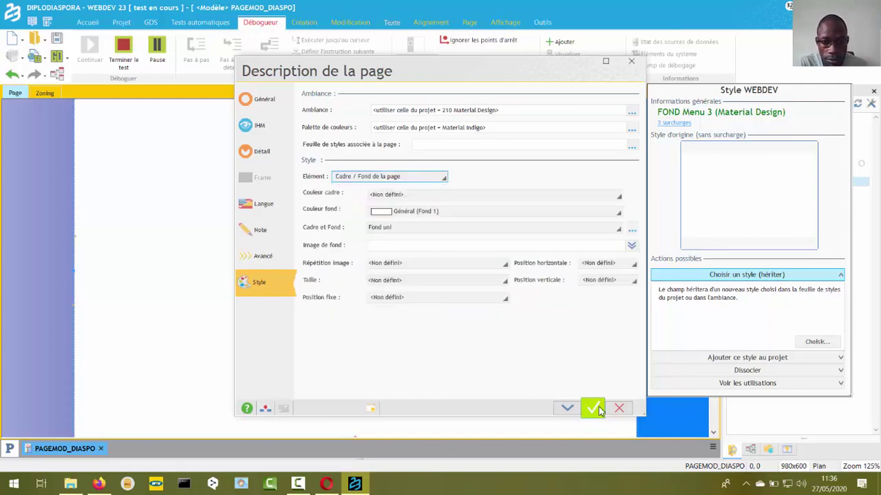
{"action": "key", "text": "Tab"}
{"action": "key", "text": "Tab"}
{"action": "key", "text": "Tab"}
{"action": "key", "text": "shift+Tab"}
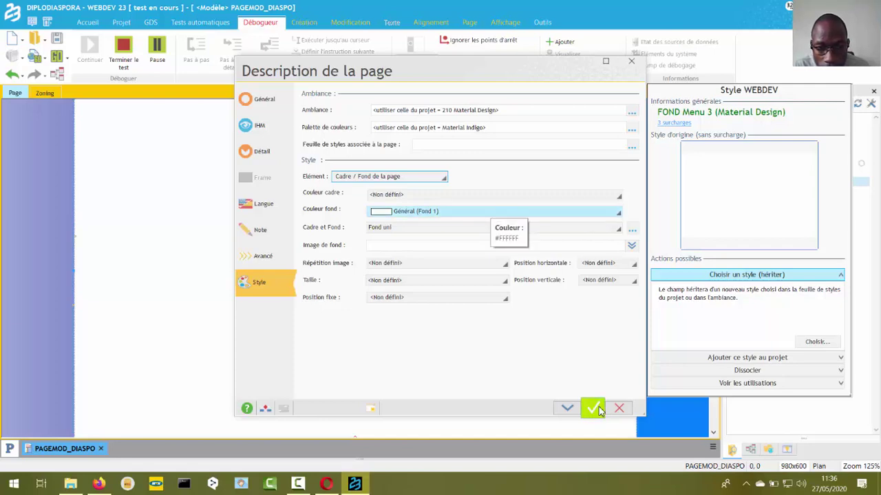
{"action": "key", "text": "alt+Down"}
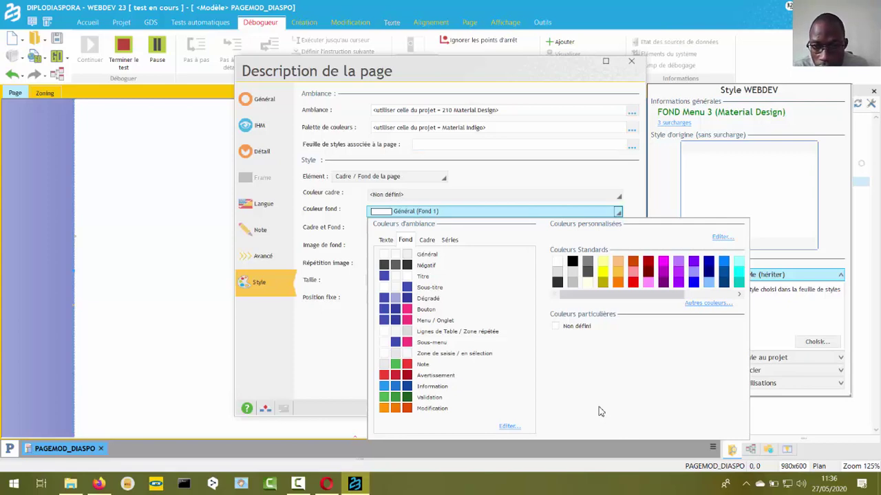
{"action": "key", "text": "Escape"}
Start browsing for a background image file for the Cadre / Fond de la page style element
{"action": "key", "text": "space"}
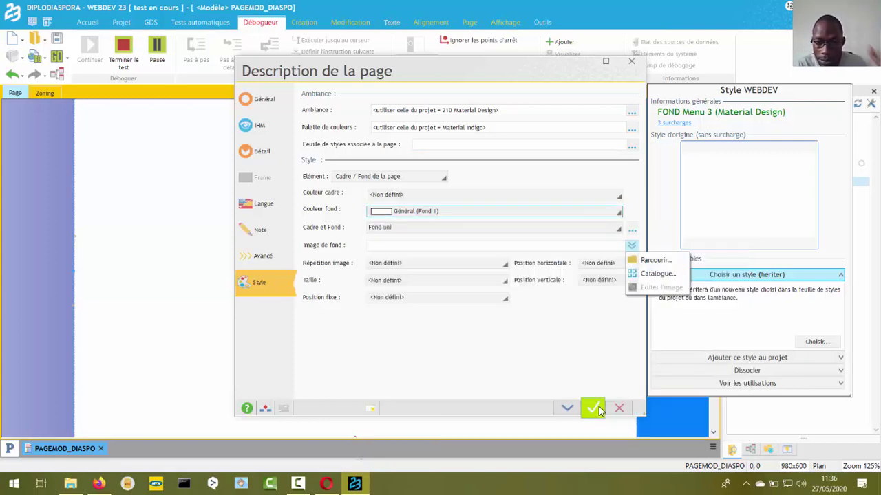
{"action": "key", "text": "Down"}
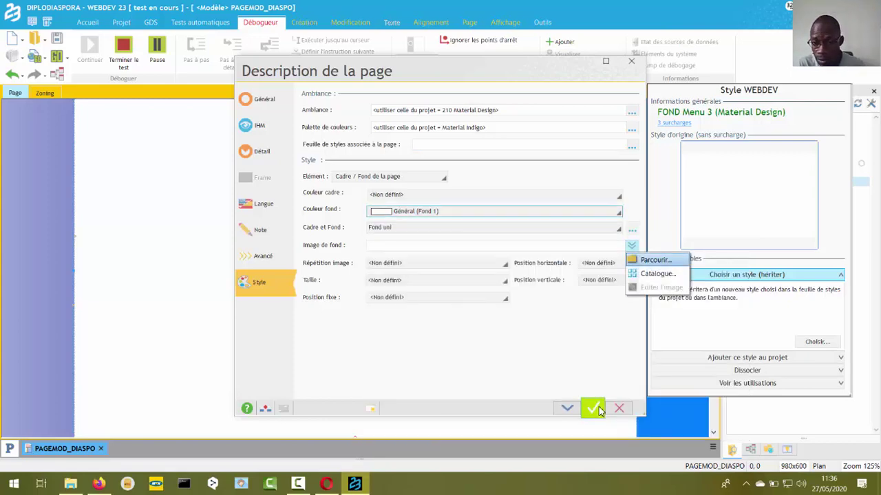
{"action": "key", "text": "Return"}
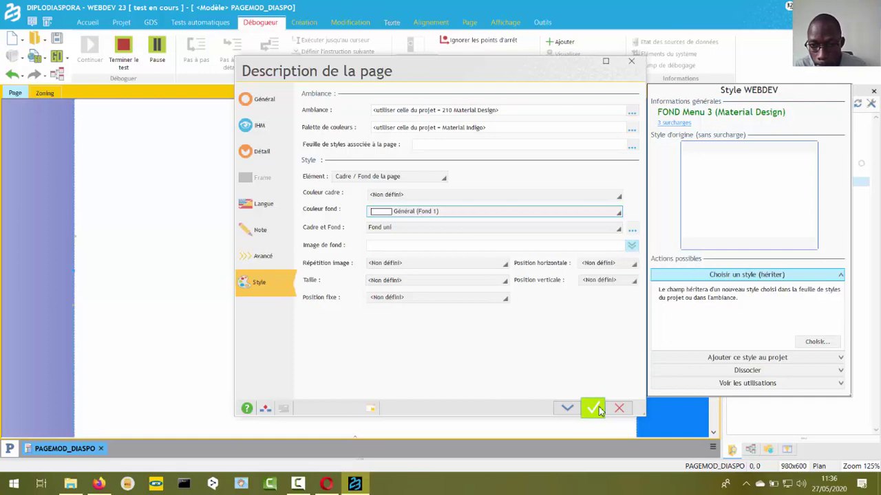
{"action": "key", "text": "Up"}
{"action": "key", "text": "Up"}
{"action": "key", "text": "Up"}
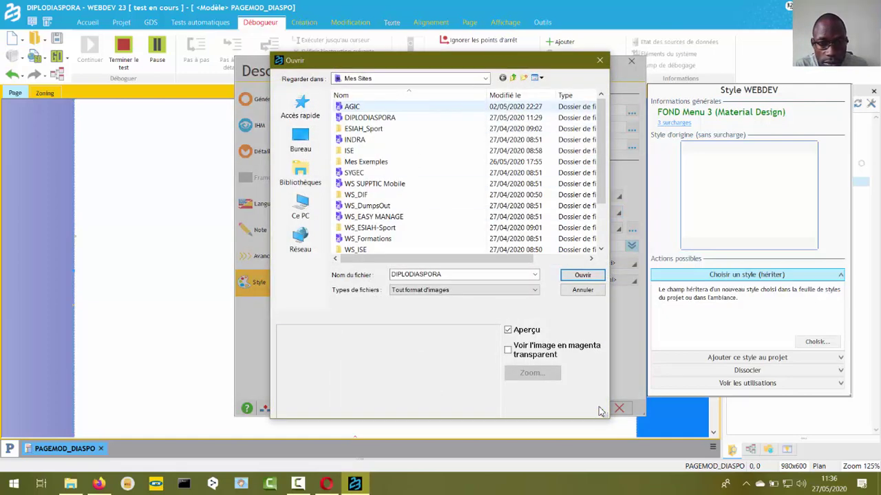
Look for a background image in the SYGEC site folder and its AGIC_WEB subfolder
{"action": "key", "text": "Down"}
{"action": "key", "text": "Down"}
{"action": "key", "text": "Down"}
{"action": "key", "text": "Down"}
{"action": "key", "text": "Up"}
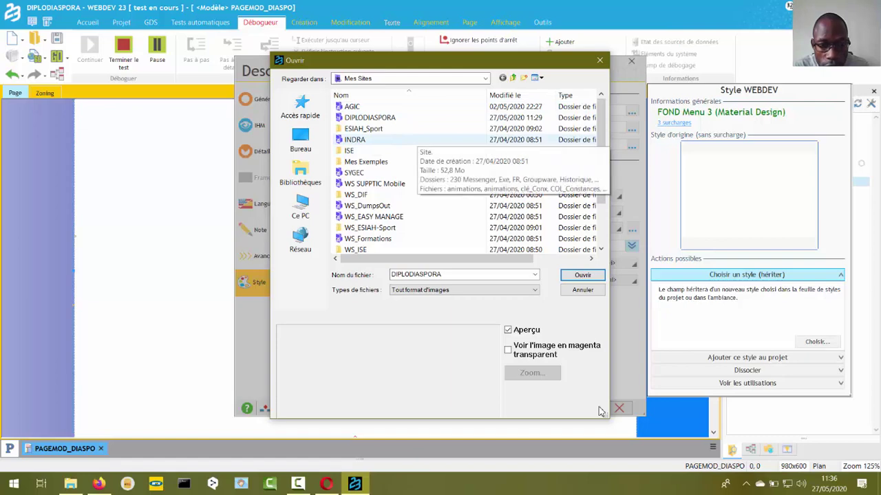
{"action": "key", "text": "Down"}
{"action": "key", "text": "Down"}
{"action": "key", "text": "Down"}
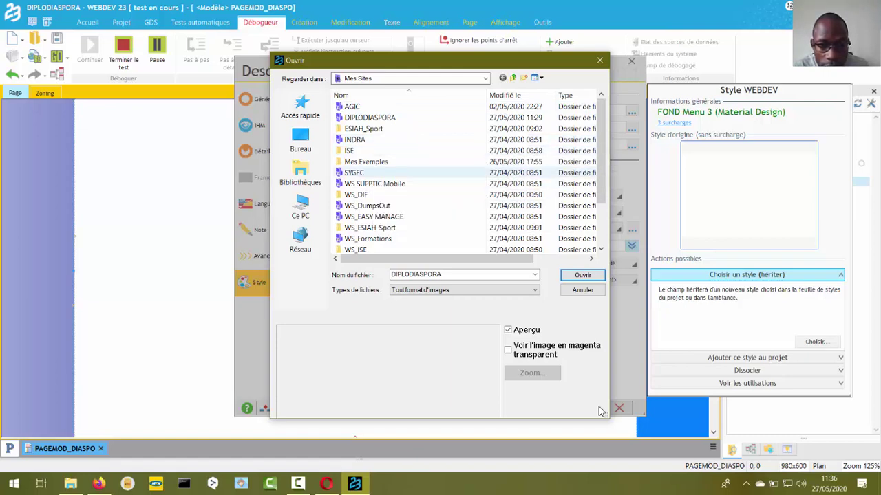
{"action": "key", "text": "Return"}
{"action": "key", "text": "Down"}
{"action": "key", "text": "Down"}
{"action": "key", "text": "Down"}
{"action": "key", "text": "Down"}
{"action": "key", "text": "Down"}
{"action": "key", "text": "Up"}
{"action": "key", "text": "Up"}
{"action": "key", "text": "Up"}
{"action": "key", "text": "Up"}
{"action": "key", "text": "Up"}
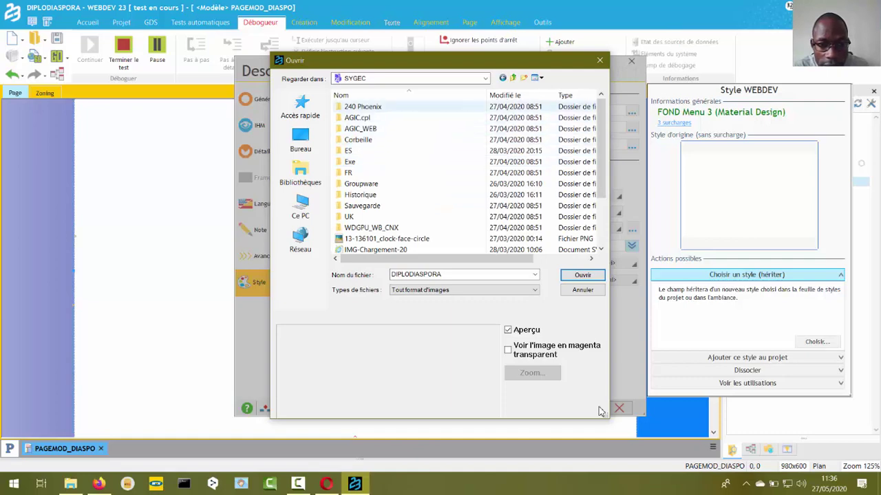
{"action": "key", "text": "Down"}
{"action": "key", "text": "Down"}
{"action": "key", "text": "Down"}
{"action": "key", "text": "Up"}
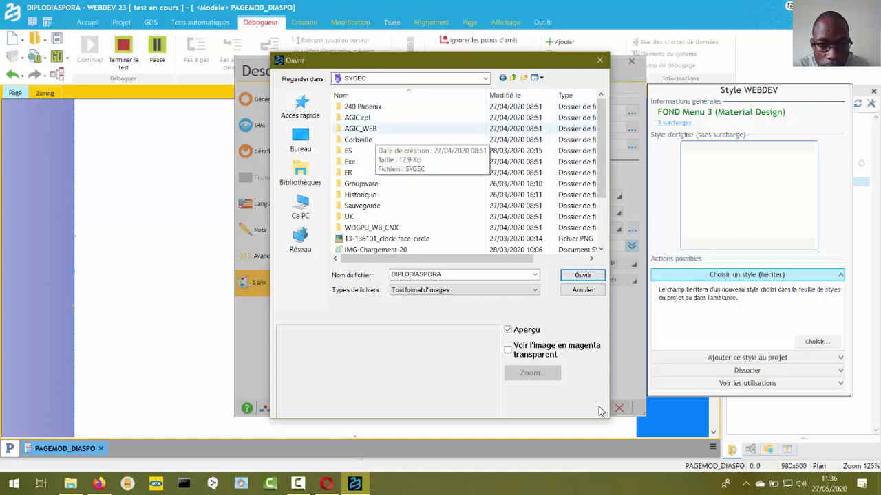
{"action": "key", "text": "Return"}
{"action": "key", "text": "Down"}
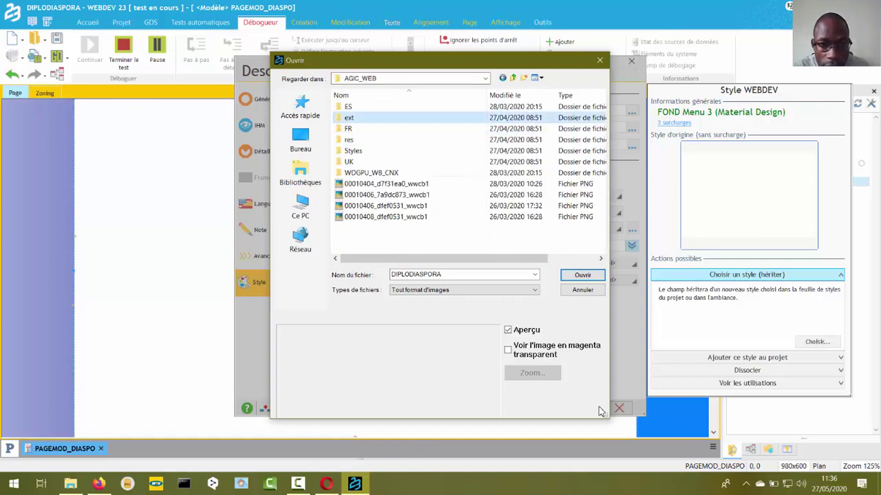
Use Background1 from Images MINREX as the page background image, compressed as a 100 % quality JPEG and placed in the site directory
{"action": "key", "text": "Return"}
{"action": "key", "text": "Return"}
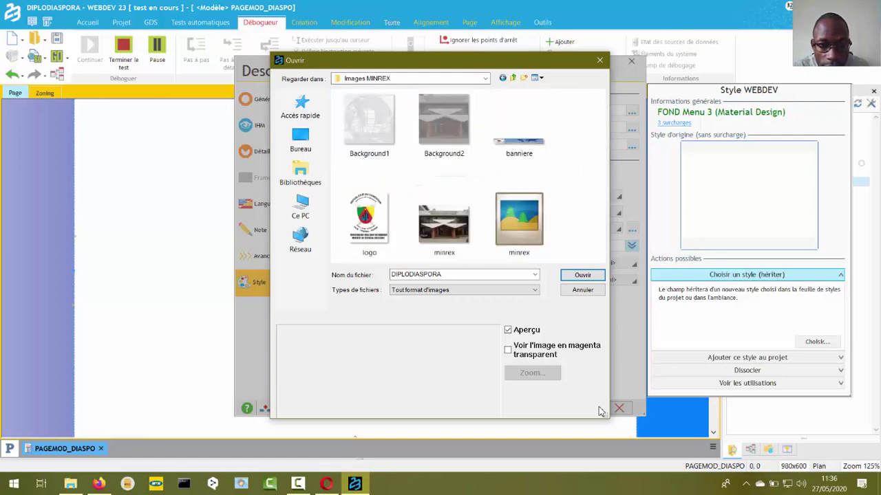
{"action": "key", "text": "Left"}
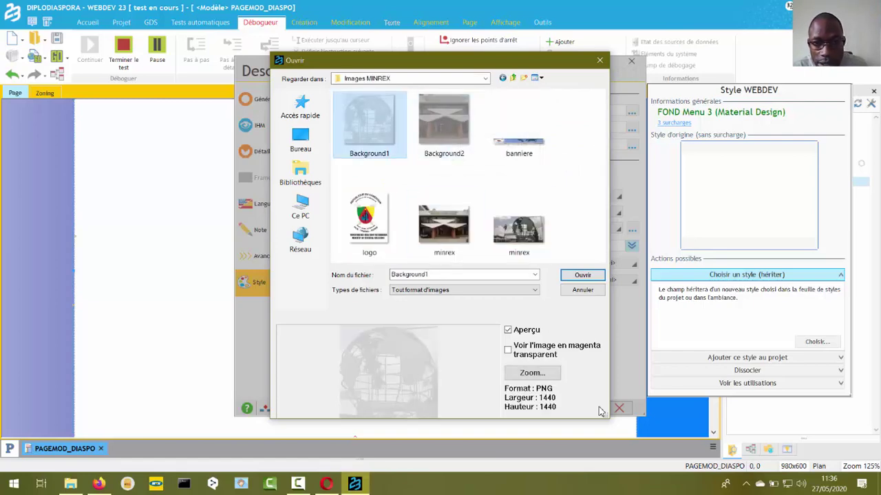
{"action": "key", "text": "Return"}
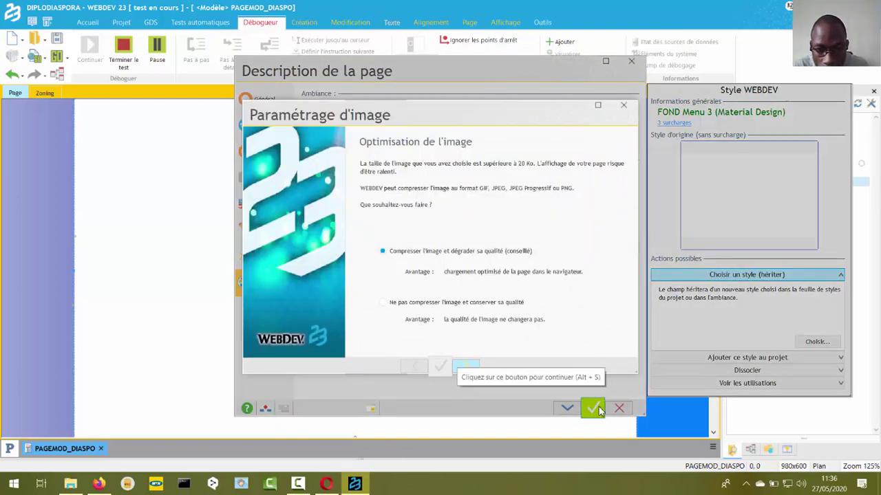
{"action": "key", "text": "Return"}
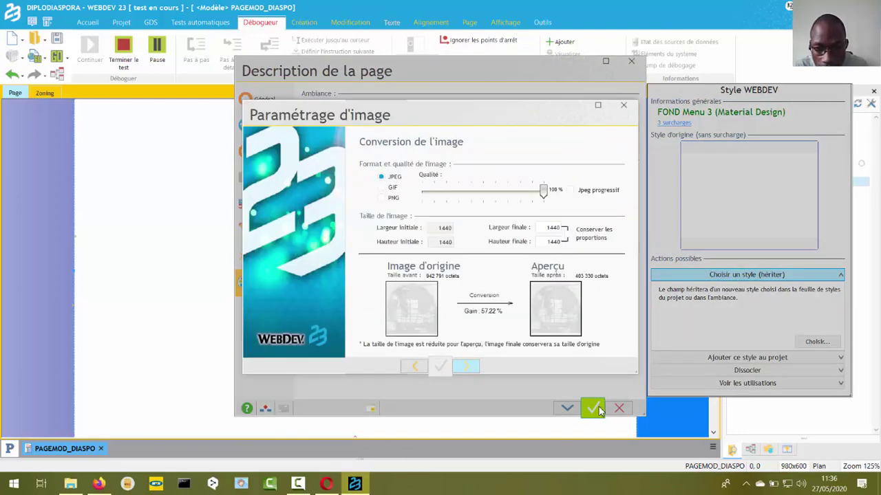
{"action": "key", "text": "Return"}
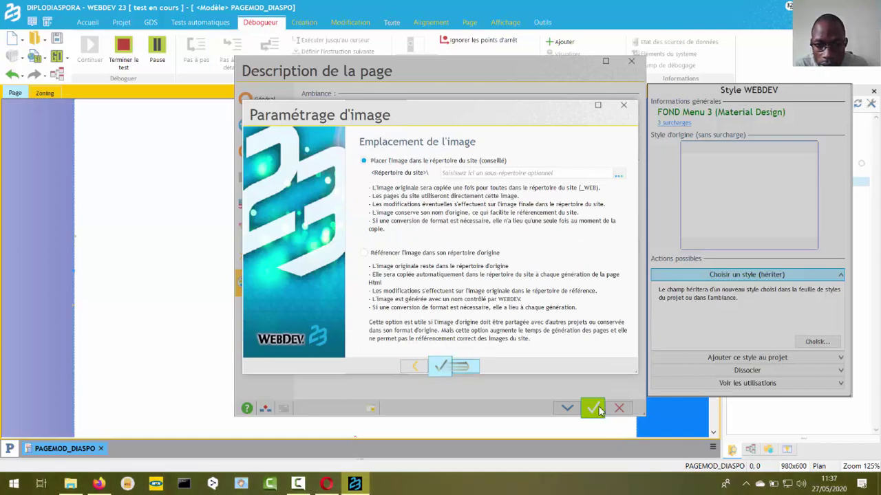
{"action": "key", "text": "Return"}
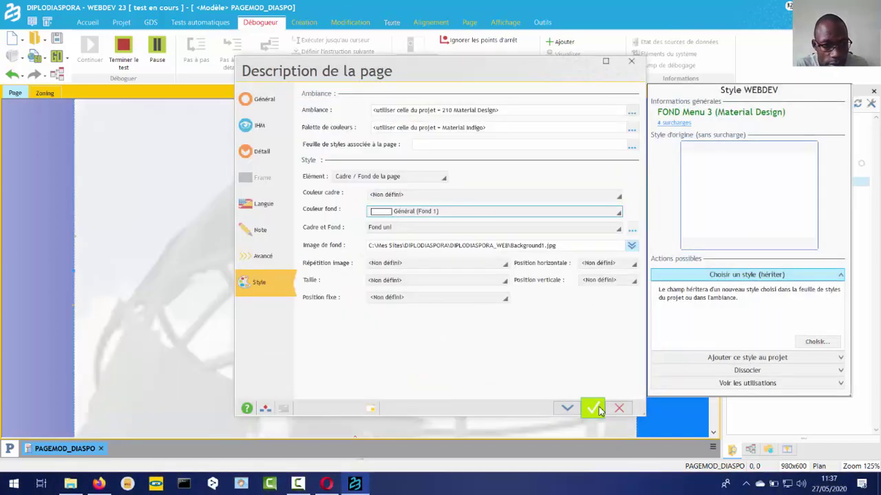
Set the page background image's size to Homothétique étendu (cover) and validate the page description
{"action": "left_click", "coordinate": [599, 410]}
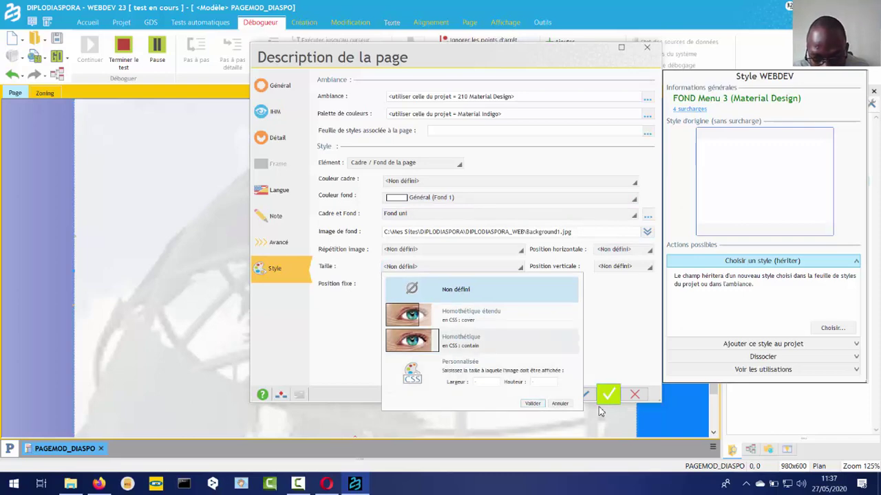
{"action": "key", "text": "Down"}
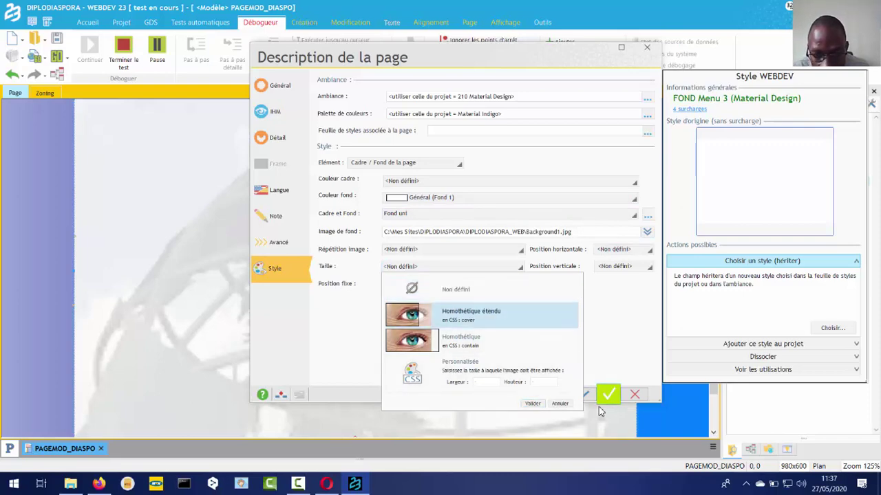
{"action": "key", "text": "Escape"}
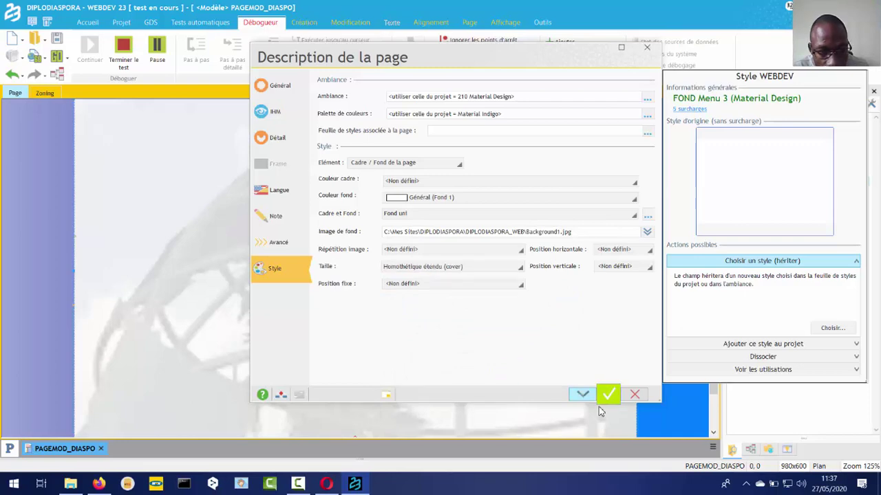
{"action": "left_click", "coordinate": [582, 394]}
{"action": "left_click_drag", "start_coordinate": [495, 57], "coordinate": [516, 50]}
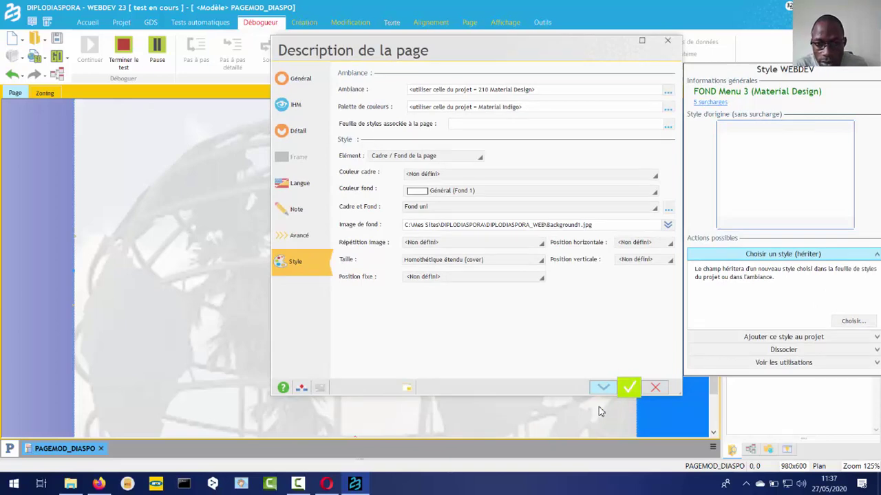
{"action": "left_click", "coordinate": [629, 387]}
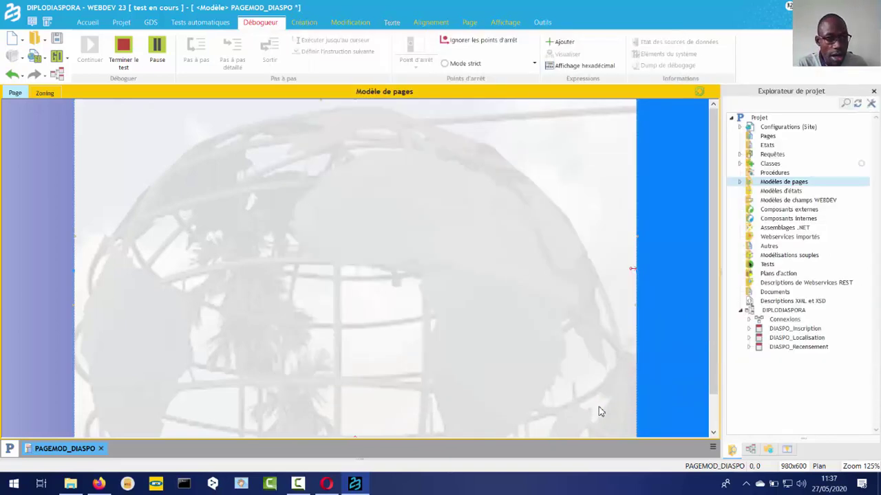
Save the PAGEMOD_DIASPO template, check its rendering in Firefox and return to WEBDEV
{"action": "key", "text": "ctrl+s"}
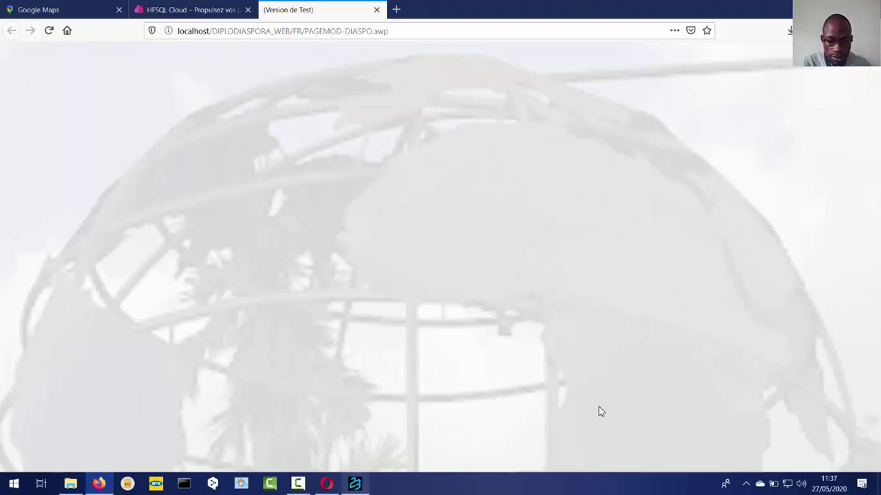
{"action": "key", "text": "alt+Tab"}
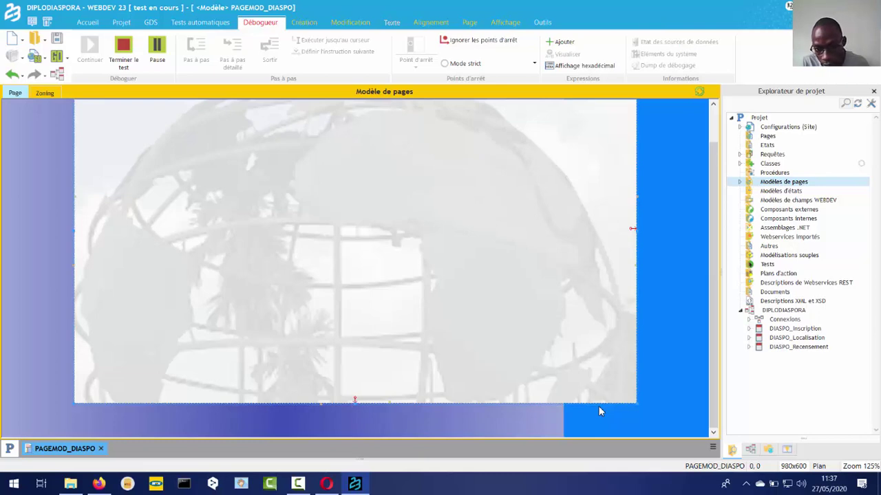
{"action": "scroll", "coordinate": [600, 411], "scroll_direction": "up", "scroll_amount": 1}
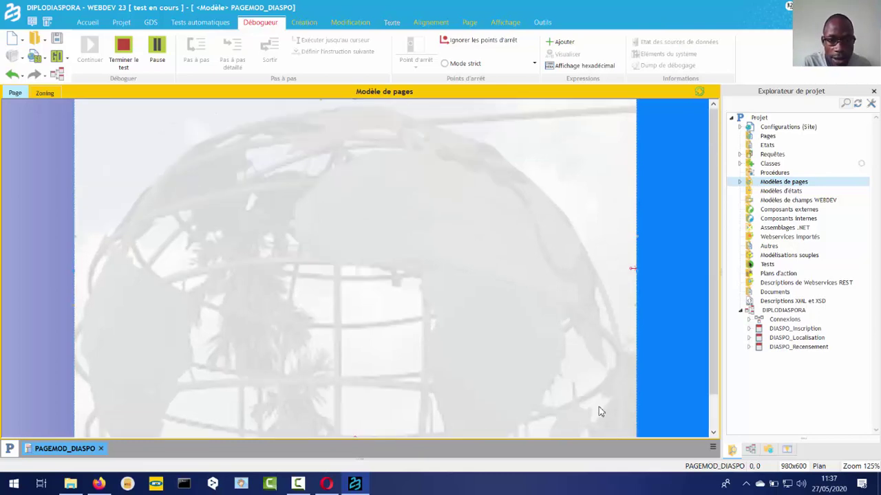
Clear the background image path from the page description's style settings and validate the change
{"action": "key", "text": "shift+F10"}
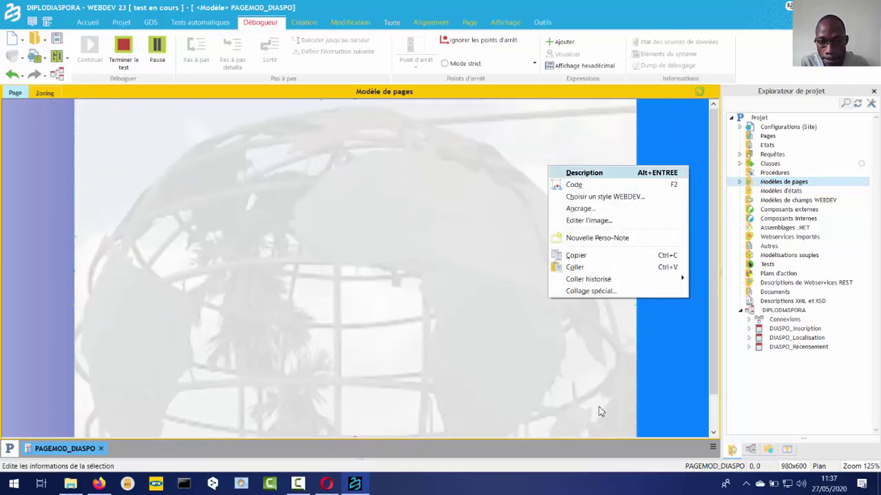
{"action": "key", "text": "Escape"}
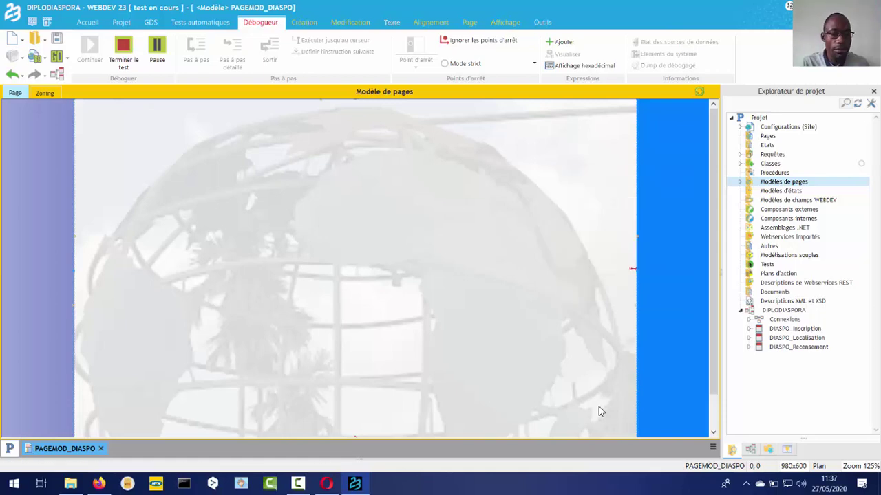
{"action": "key", "text": "shift+F10"}
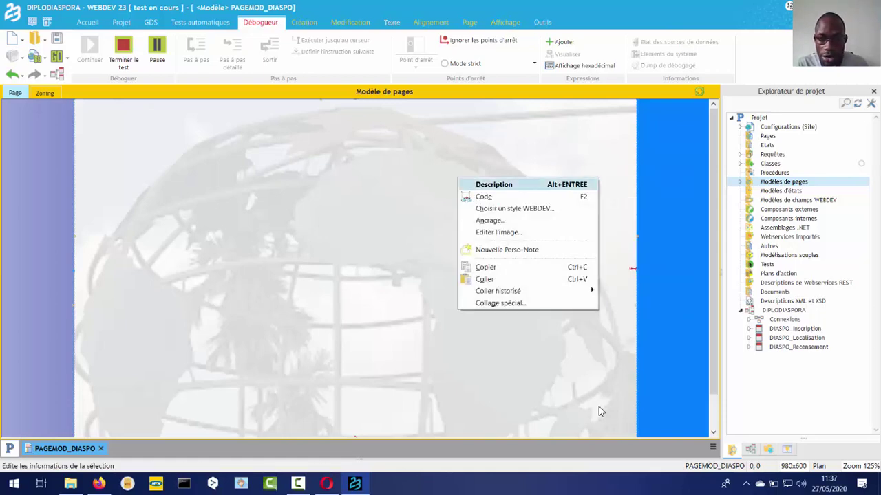
{"action": "key", "text": "Escape"}
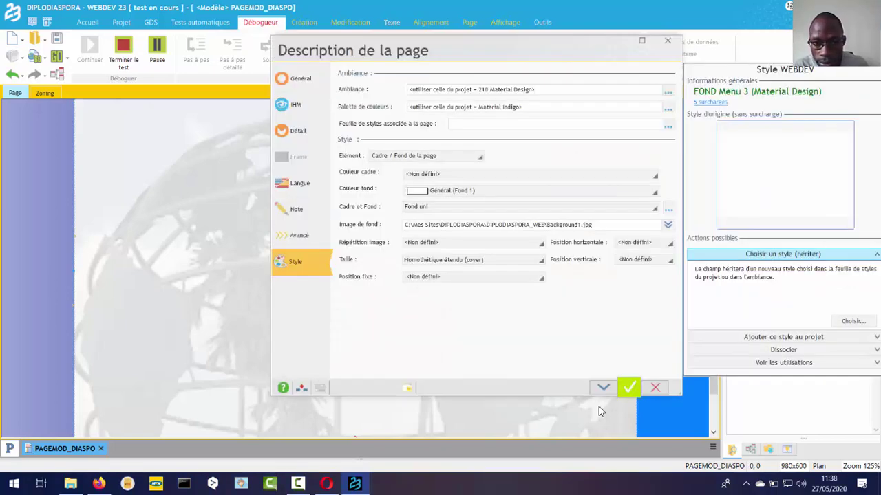
{"action": "key", "text": "Tab"}
{"action": "key", "text": "shift+Tab"}
{"action": "key", "text": "Tab"}
{"action": "key", "text": "Tab"}
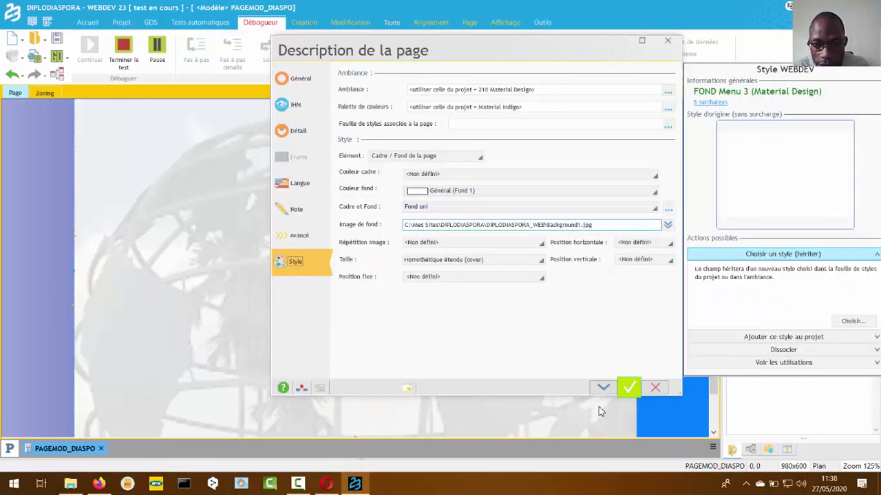
{"action": "key", "text": "shift+Tab"}
{"action": "key", "text": "Tab"}
{"action": "key", "text": "ctrl+a"}
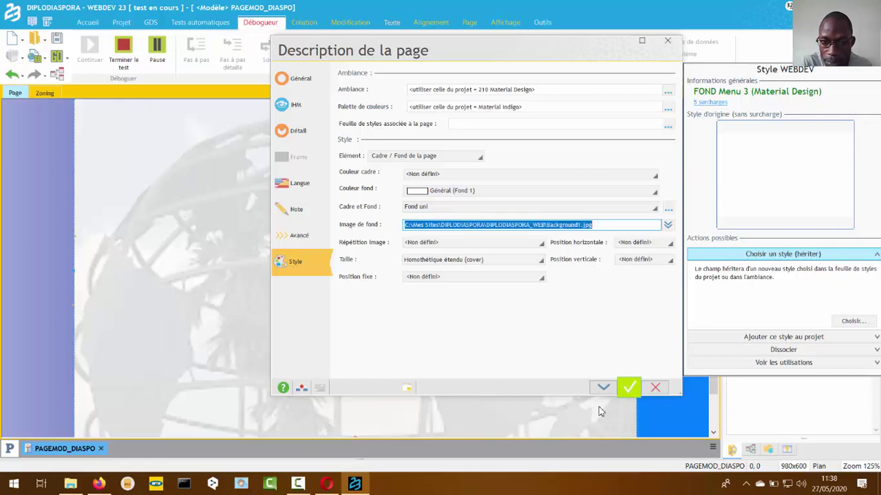
{"action": "key", "text": "Delete"}
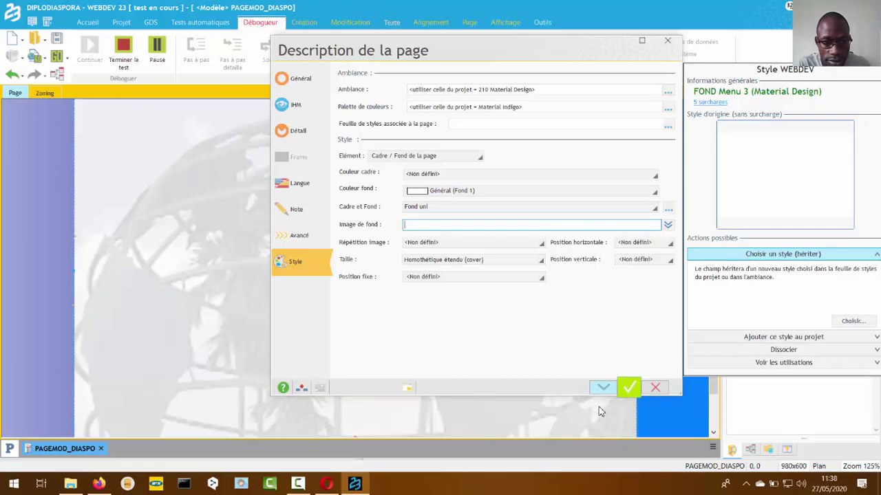
{"action": "key", "text": "Return"}
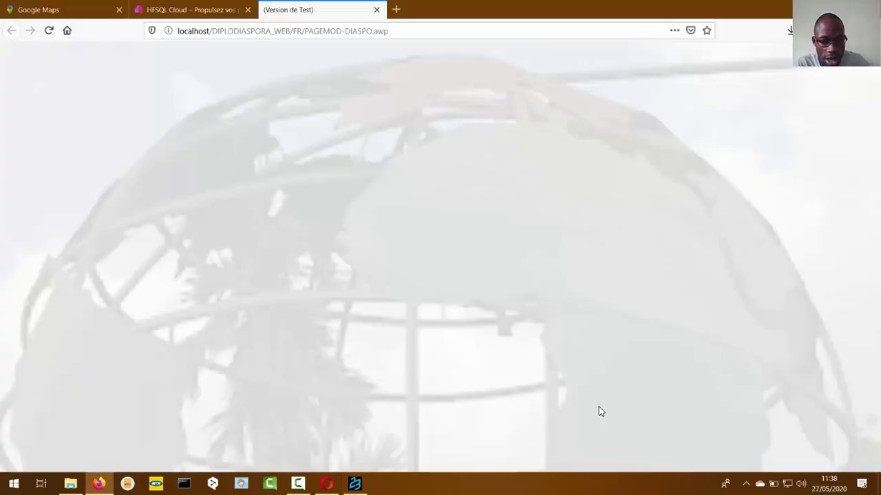
Examine the PAGEMOD-DIASPO test page in full-screen and normal view in Firefox, and return to WEBDEV
{"action": "key", "text": "F11"}
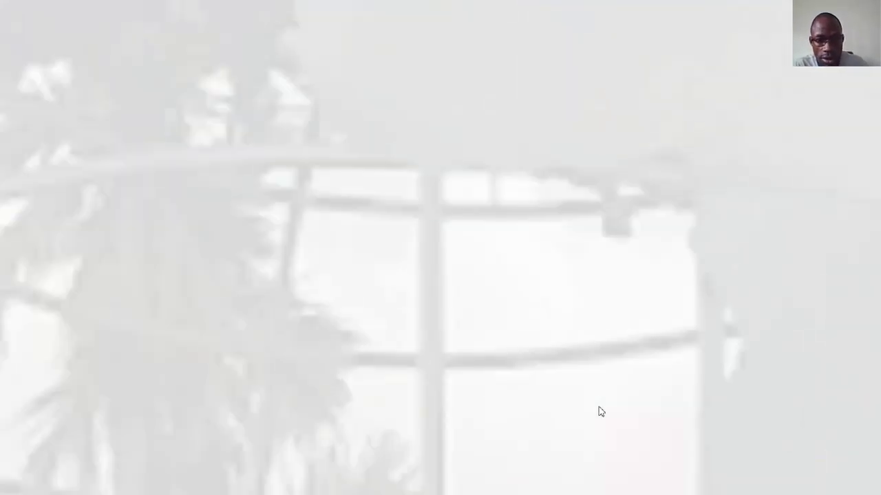
{"action": "key", "text": "F11"}
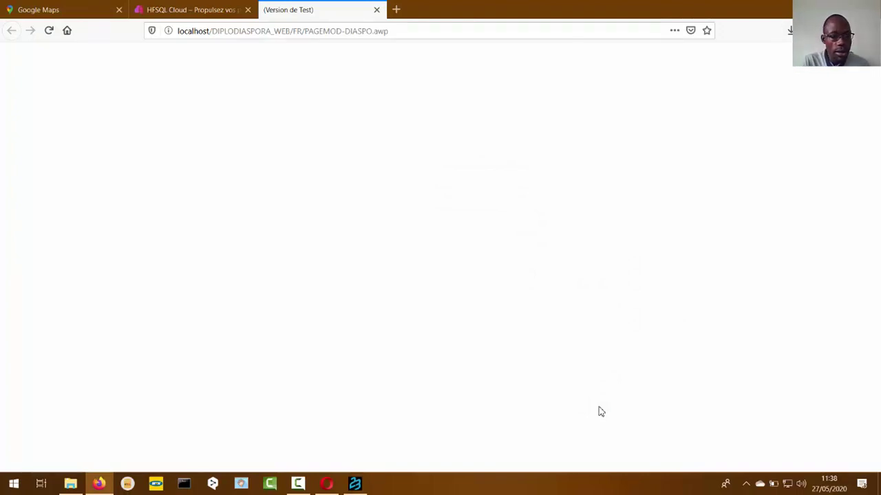
{"action": "key", "text": "alt+Tab"}
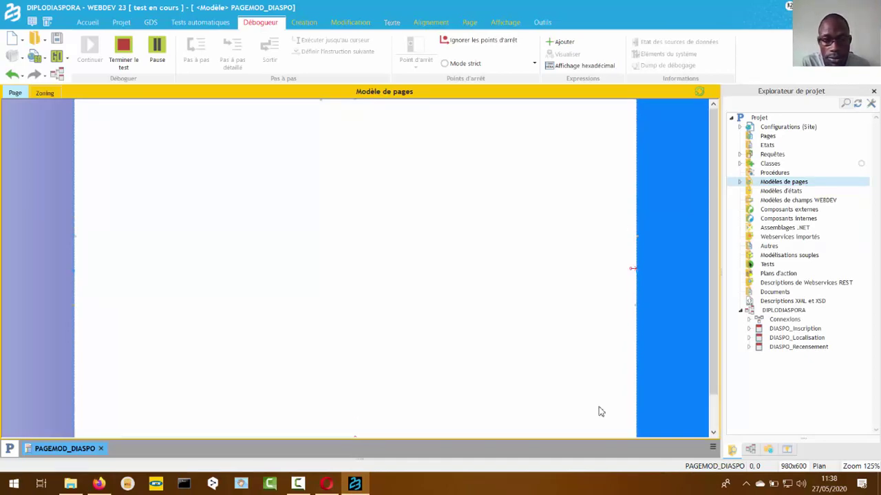
{"action": "key", "text": "Menu"}
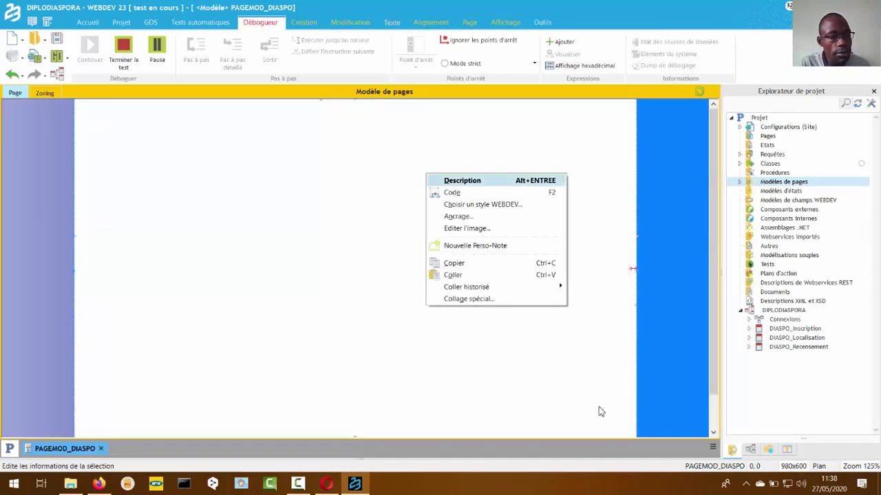
{"action": "key", "text": "Escape"}
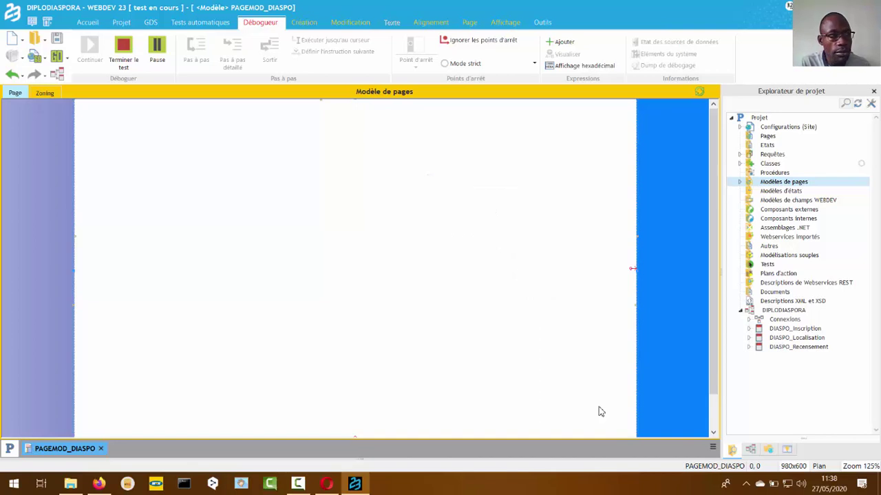
{"action": "double_click", "coordinate": [598, 411]}
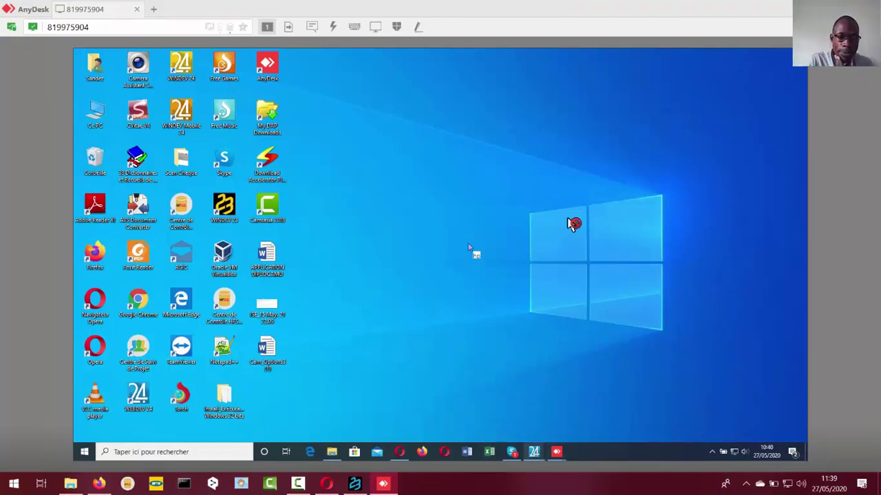
Switch to the DIPLODIASPORA project in WEBDEV 24 on the AnyDesk remote desktop, test PAGEMOD_DIASPO and check the result in Opera
{"action": "mouse_move", "coordinate": [535, 452]}
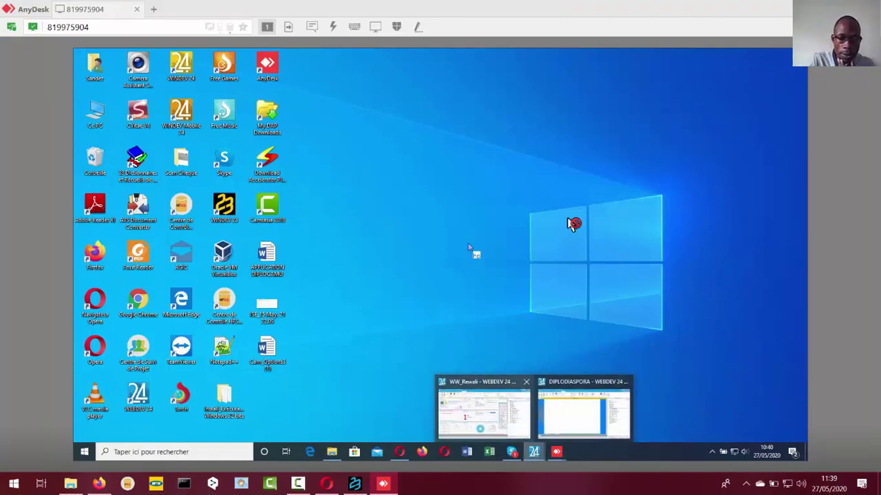
{"action": "left_click", "coordinate": [583, 414]}
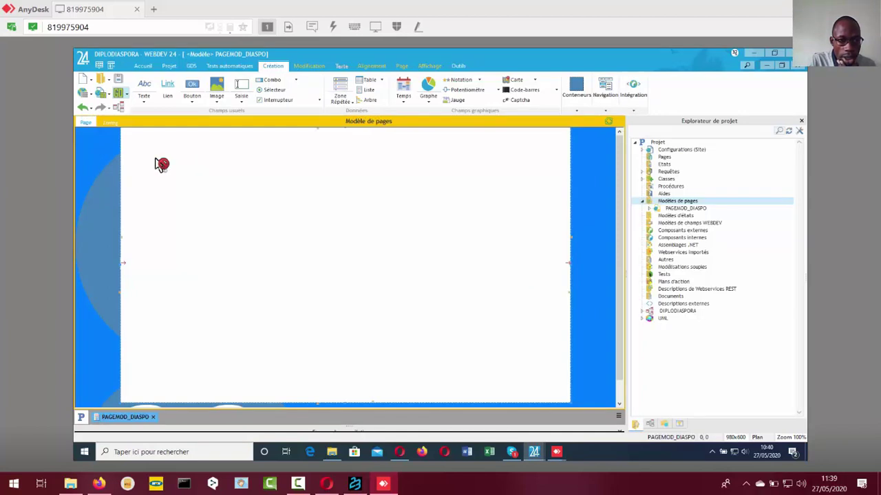
{"action": "left_click", "coordinate": [119, 98]}
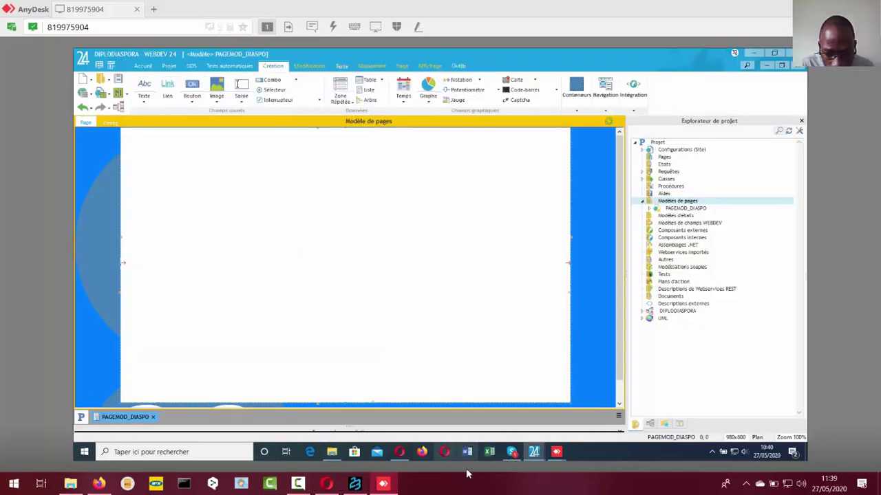
{"action": "left_click", "coordinate": [400, 454]}
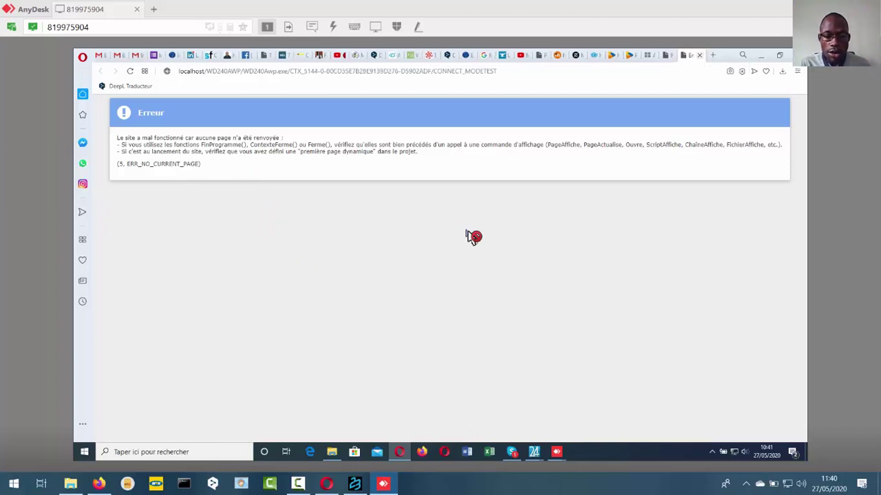
{"action": "mouse_move", "coordinate": [534, 452]}
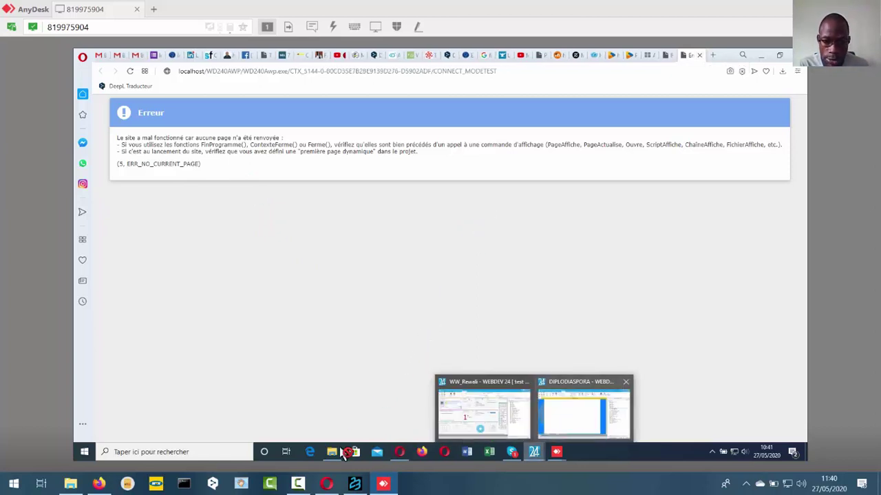
{"action": "left_click", "coordinate": [584, 406]}
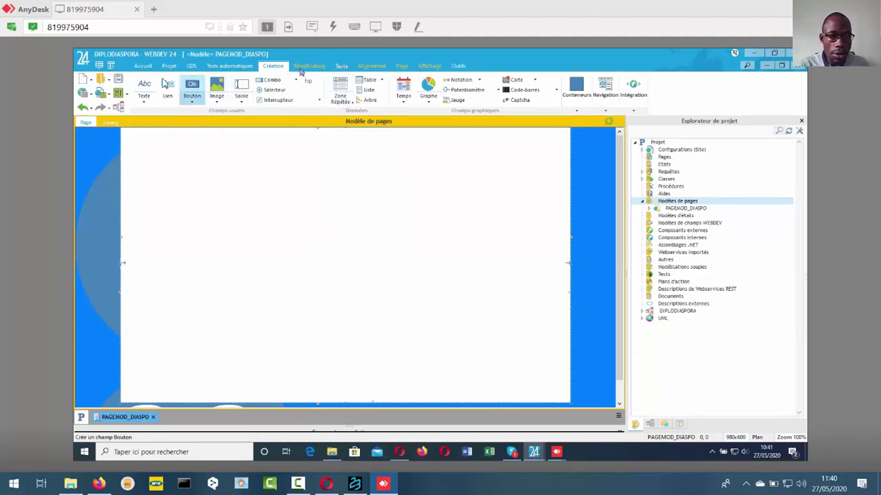
Close the DIPLODIASPORA project in WEBDEV 24
{"action": "left_click", "coordinate": [144, 66]}
{"action": "left_click", "coordinate": [221, 96]}
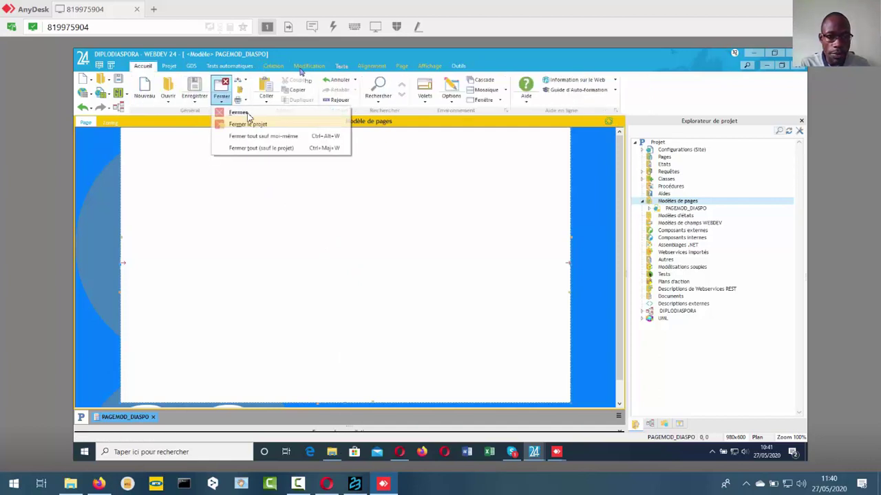
{"action": "left_click", "coordinate": [252, 123]}
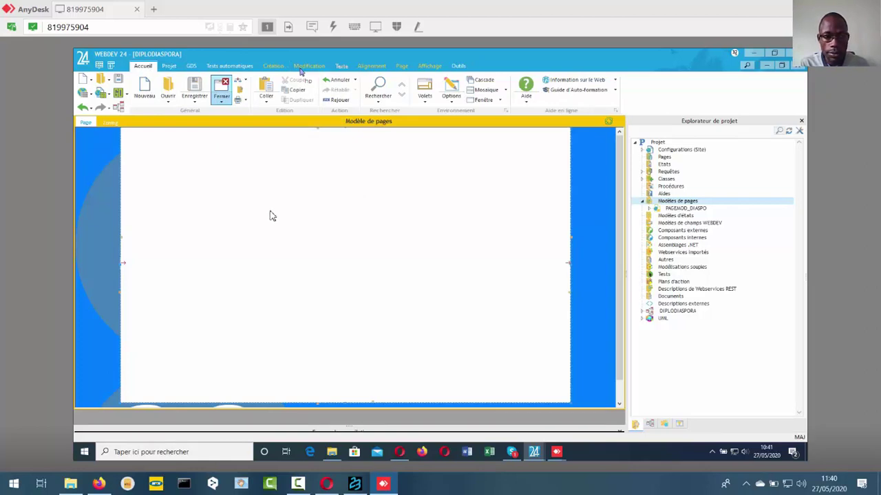
{"action": "left_click", "coordinate": [222, 100]}
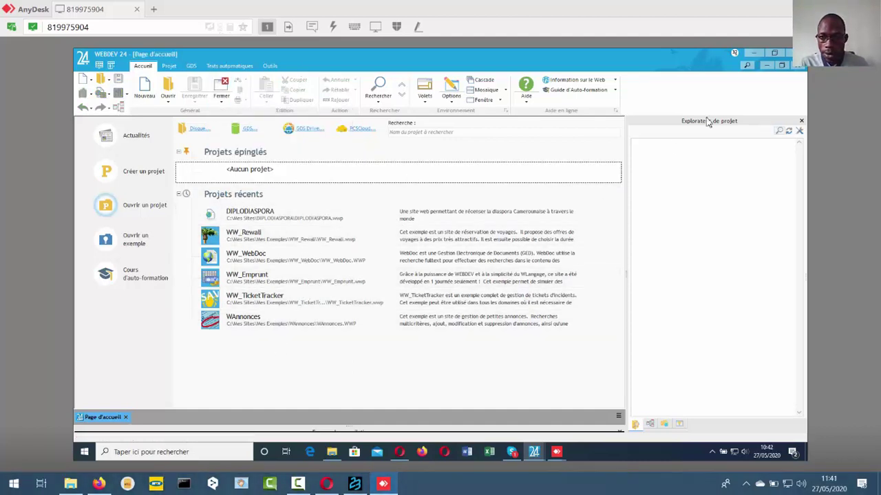
Minimise the open windows, switch to the file explorer and copy the DIPLODIASPORA folder from the USB drive (F:)
{"action": "left_click", "coordinate": [747, 65]}
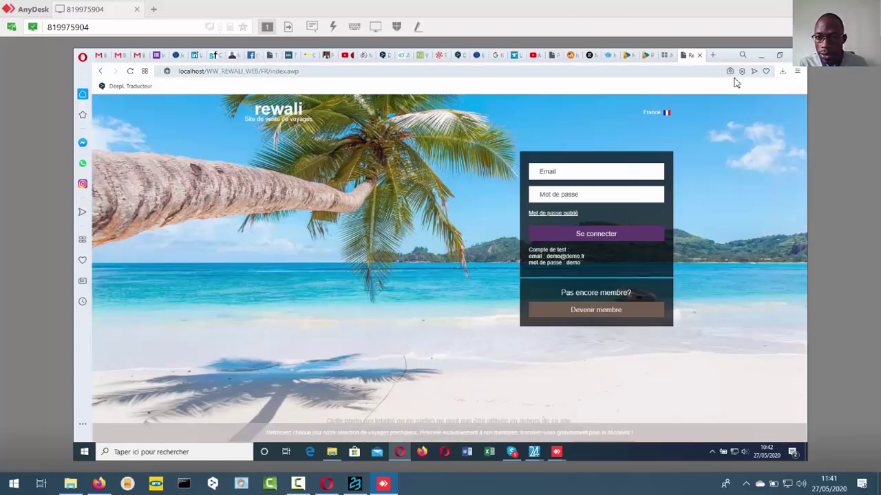
{"action": "left_click", "coordinate": [761, 58]}
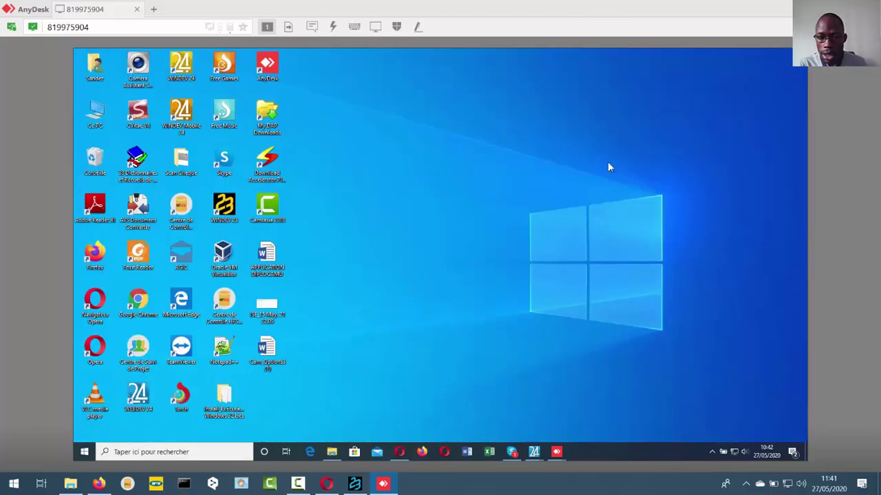
{"action": "left_click", "coordinate": [331, 452]}
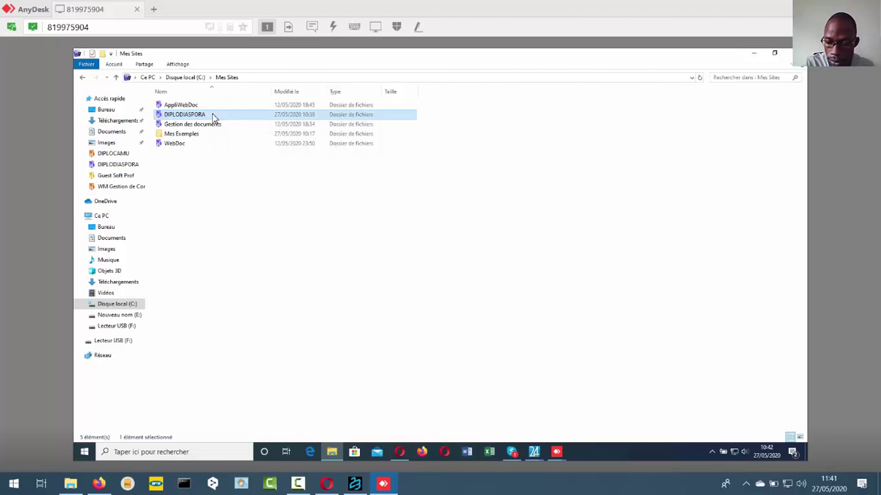
{"action": "left_click", "coordinate": [116, 326]}
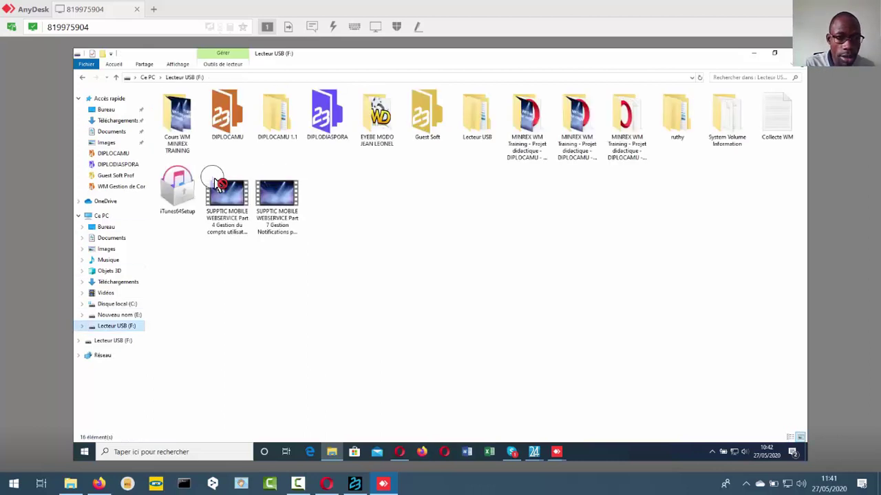
{"action": "left_click", "coordinate": [333, 124]}
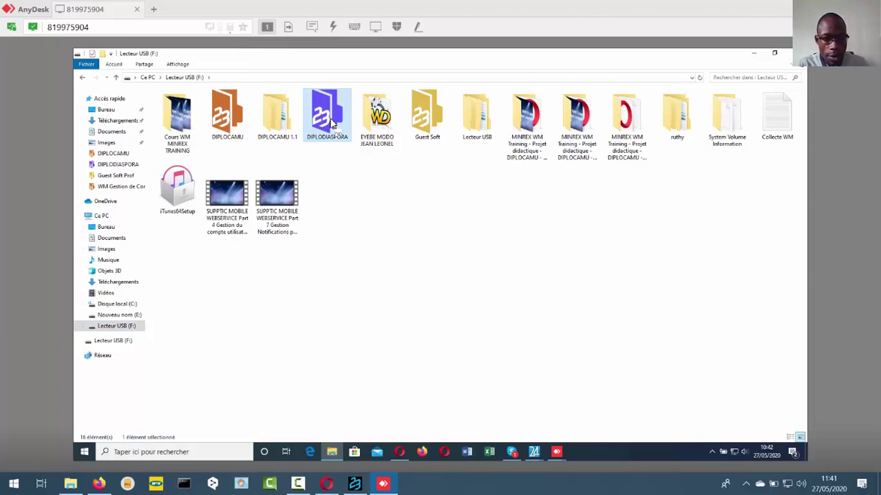
{"action": "left_click", "coordinate": [134, 327]}
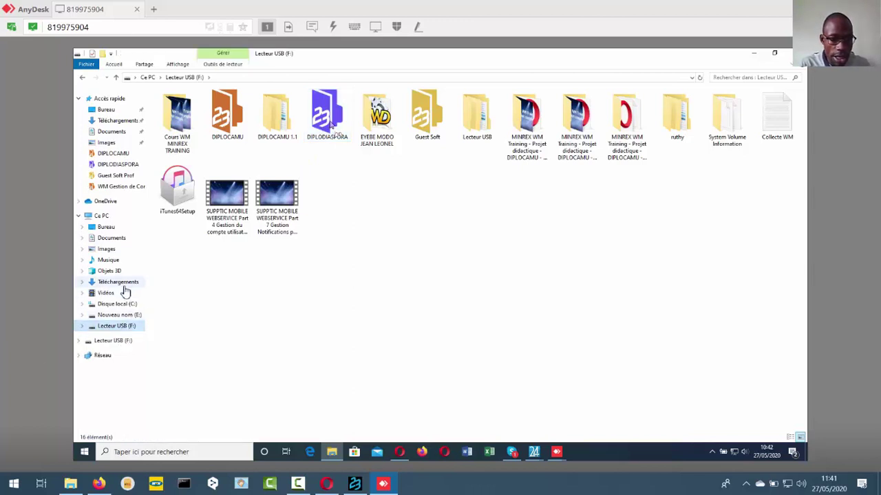
Permanently delete the DIPLODIASPORA folder in C:\Mes Sites and paste the copied DIPLODIASPORA folder in its place
{"action": "left_click", "coordinate": [118, 304]}
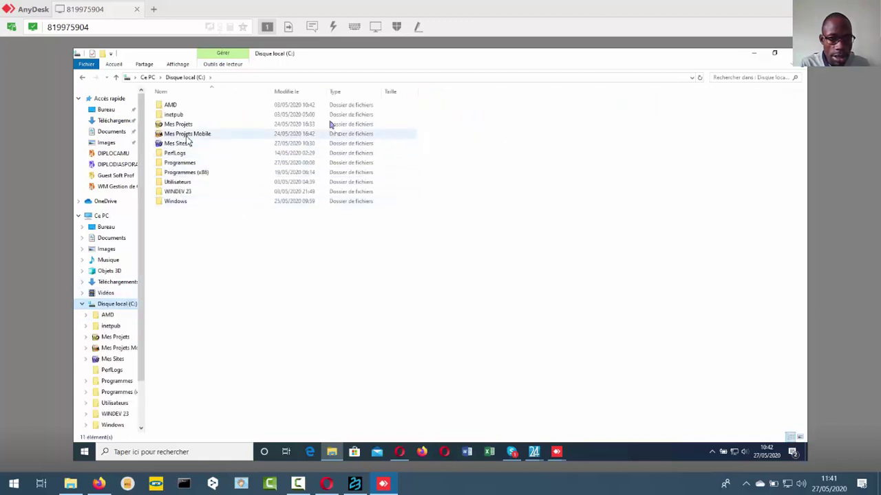
{"action": "double_click", "coordinate": [184, 143]}
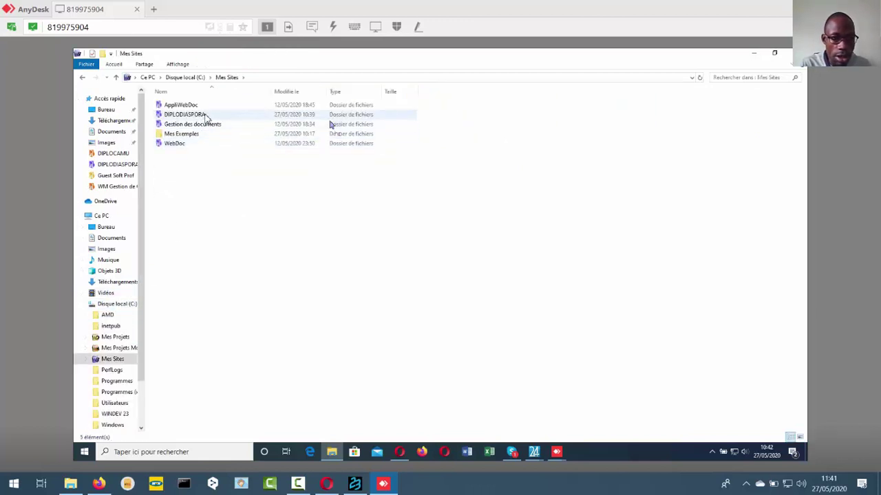
{"action": "left_click", "coordinate": [204, 115]}
{"action": "key", "text": "shift+Delete"}
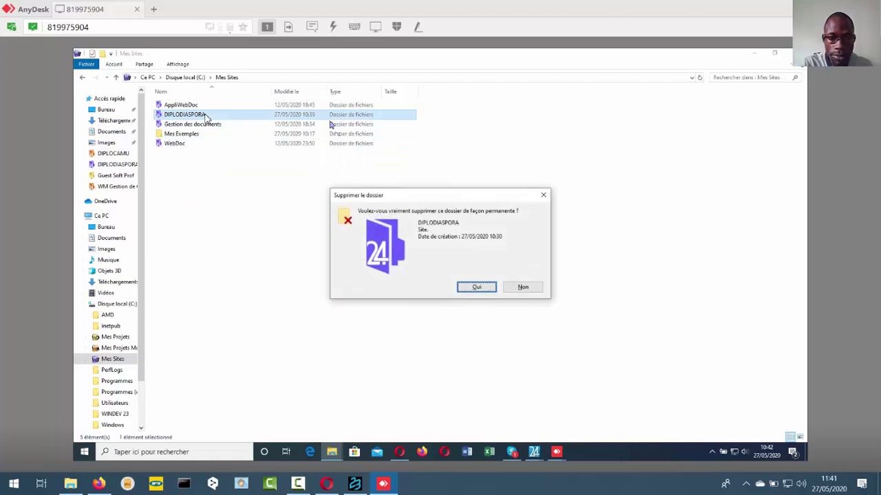
{"action": "key", "text": "Return"}
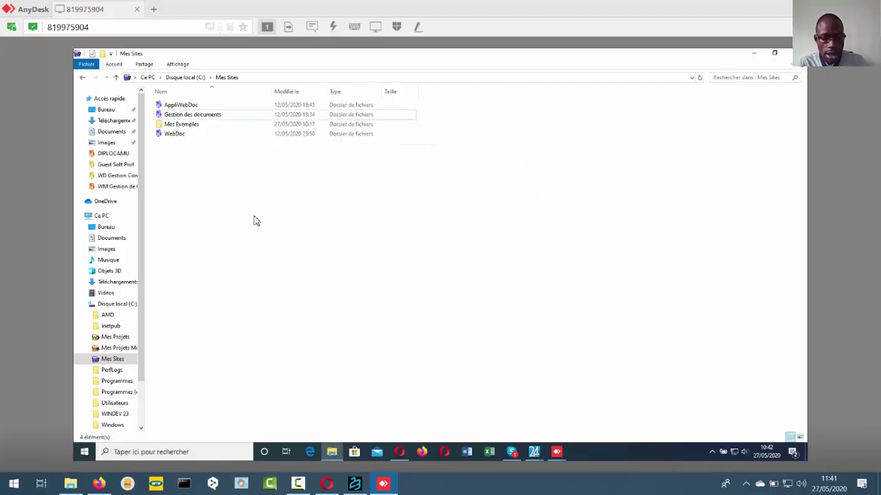
{"action": "key", "text": "ctrl+v"}
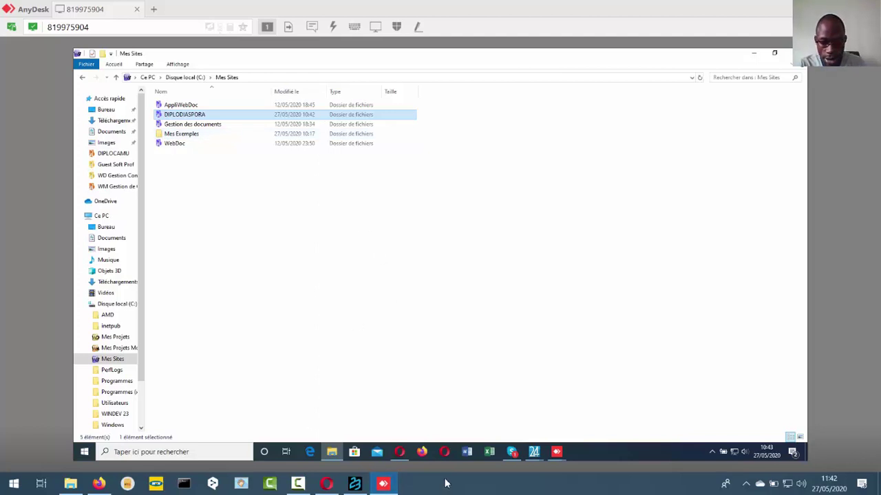
Switch back to WEBDEV 24 and open the DIPLODIASPORA project from disk, choosing to back it up and continue the version conversion
{"action": "left_click", "coordinate": [535, 454]}
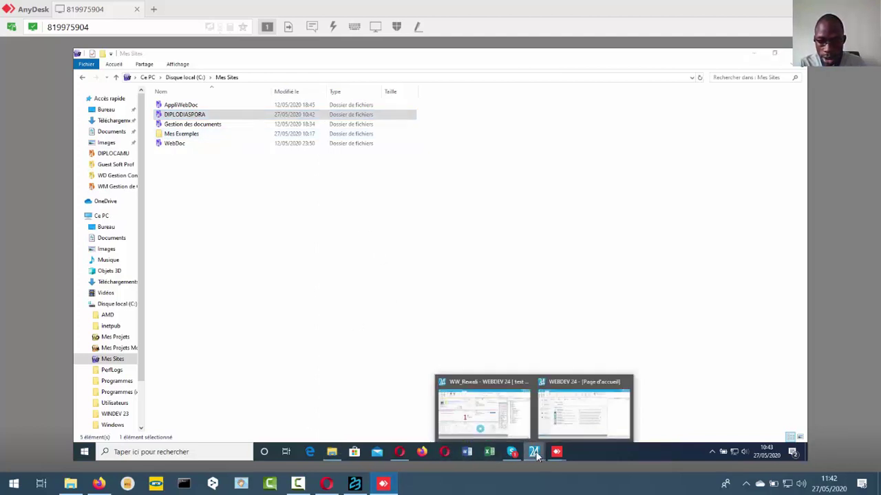
{"action": "left_click", "coordinate": [584, 416]}
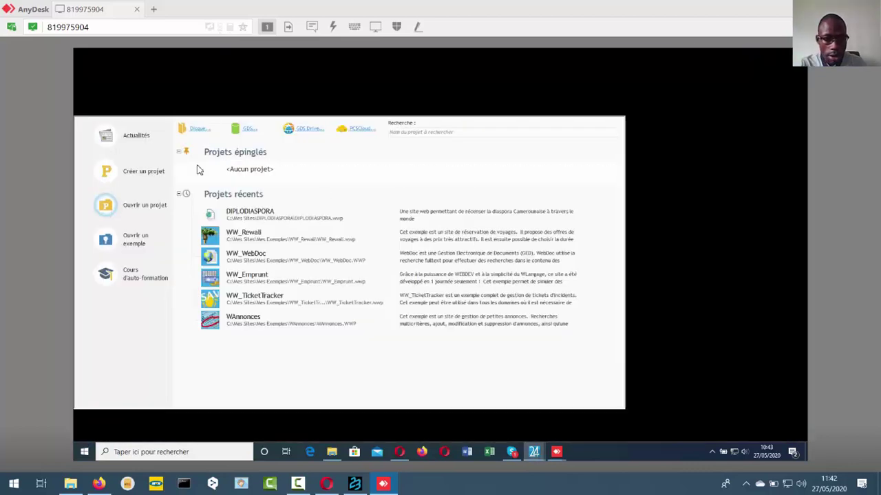
{"action": "left_click", "coordinate": [195, 131]}
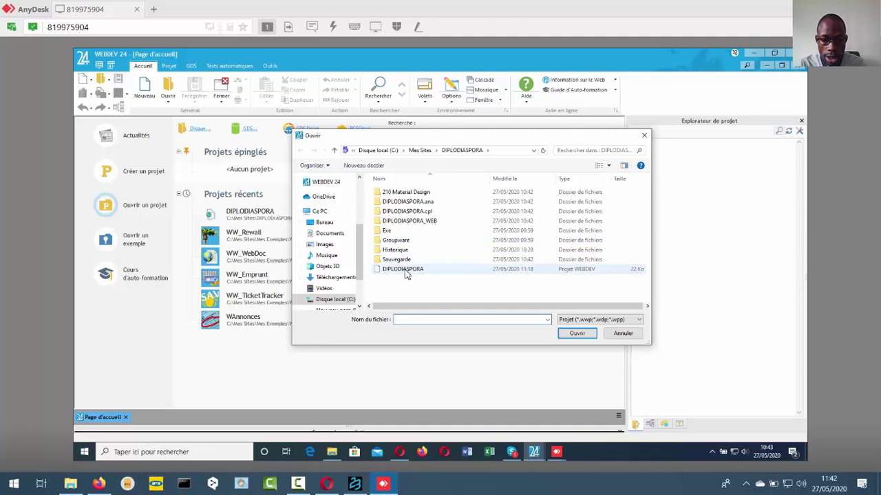
{"action": "left_click", "coordinate": [406, 271]}
{"action": "left_click", "coordinate": [575, 334]}
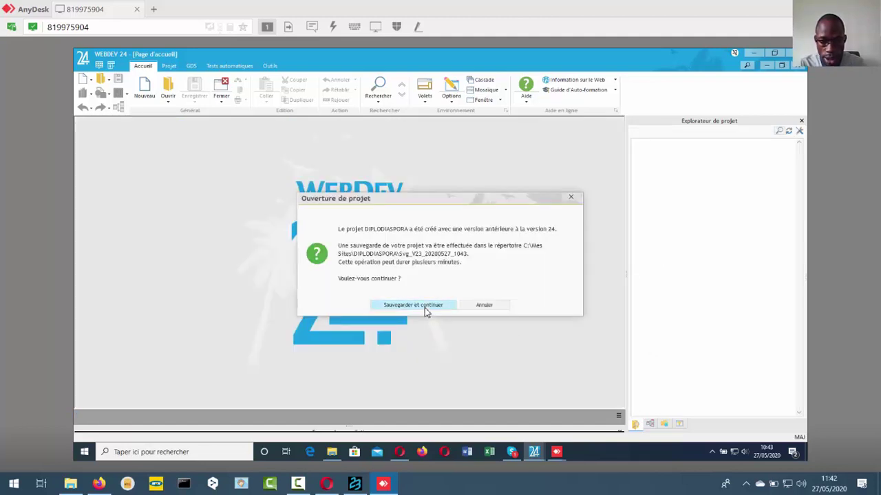
{"action": "left_click", "coordinate": [413, 305]}
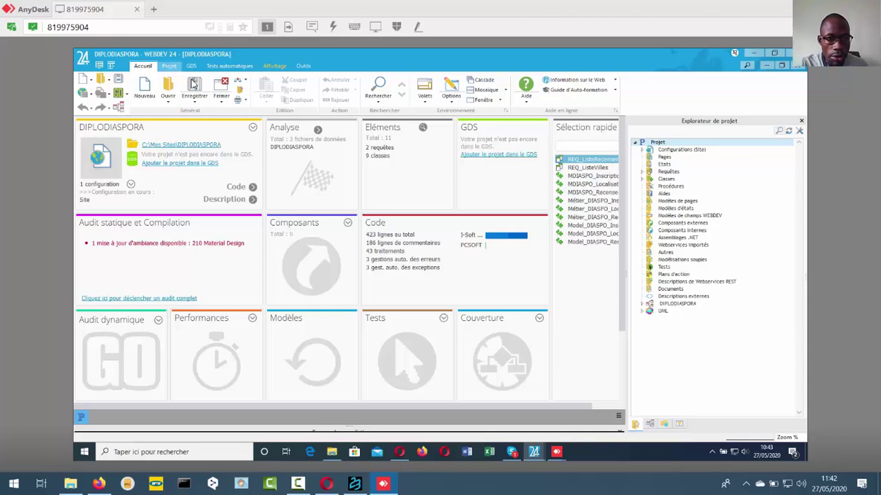
Refresh the DIPLODIASPORA project's skin templates with Réactualiser les ambiances, running the update twice
{"action": "left_click", "coordinate": [171, 67]}
{"action": "left_click", "coordinate": [321, 103]}
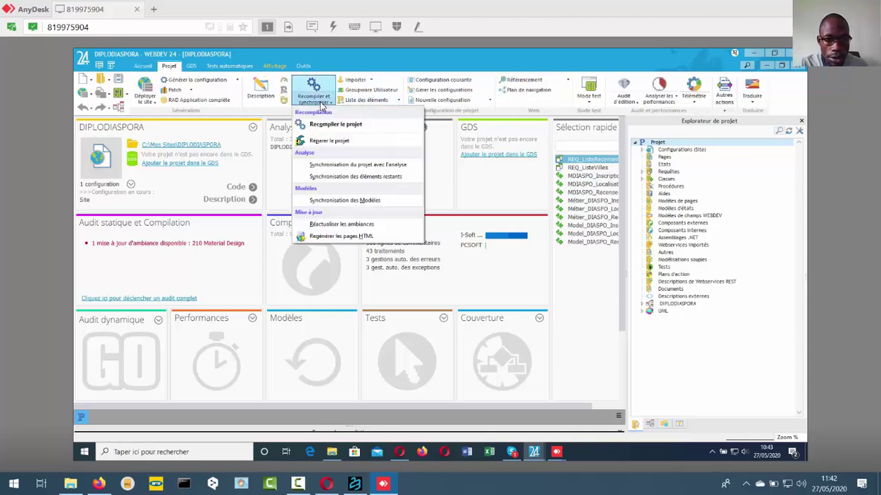
{"action": "left_click", "coordinate": [339, 224]}
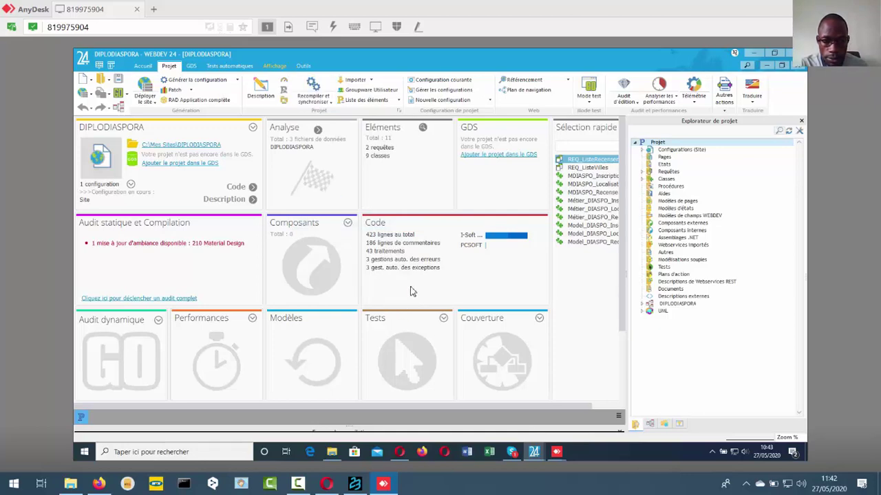
{"action": "left_click", "coordinate": [325, 103]}
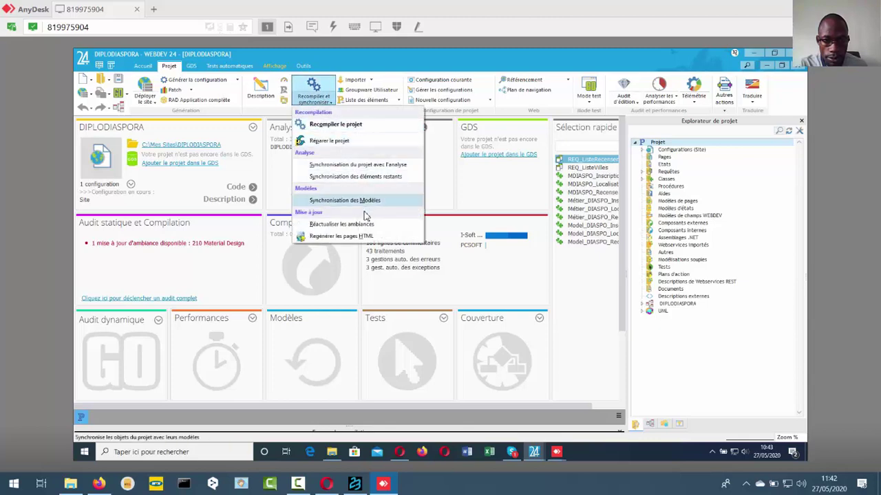
{"action": "left_click", "coordinate": [365, 224]}
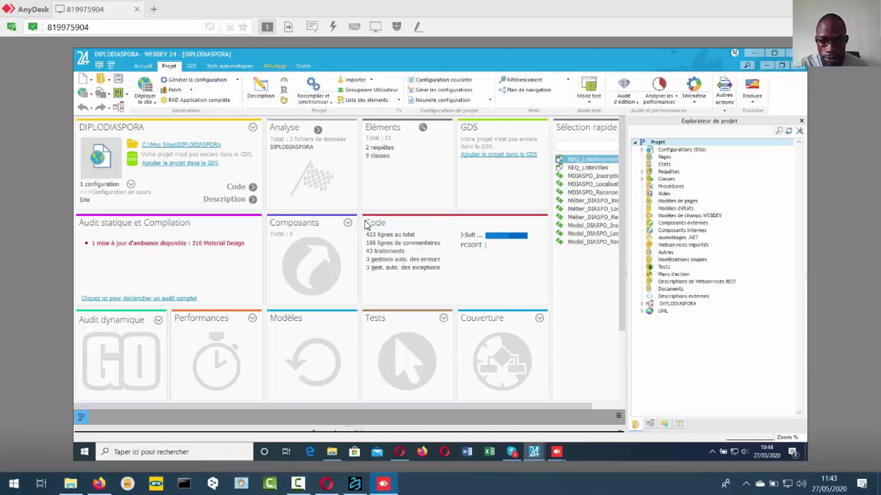
Create a new blank (Vierge) page template in the DIPLODIASPORA project and save it as PAGEMOD_DIASPO
{"action": "right_click", "coordinate": [675, 200]}
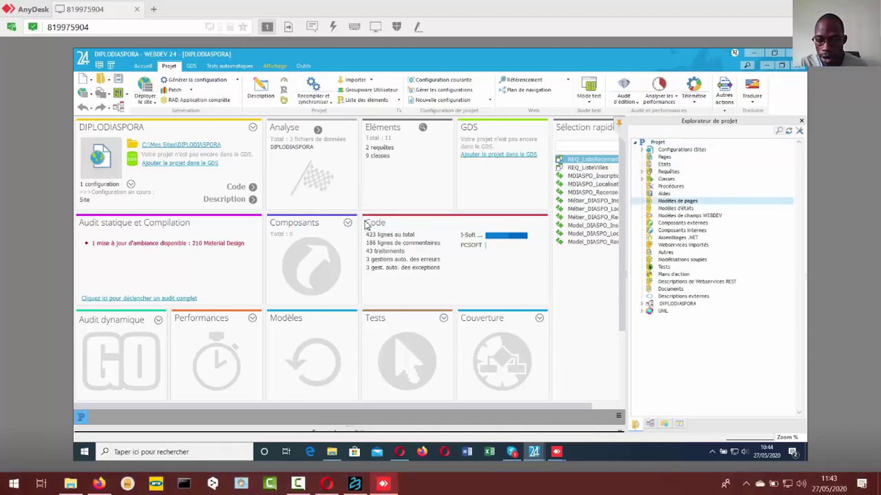
{"action": "key", "text": "Return"}
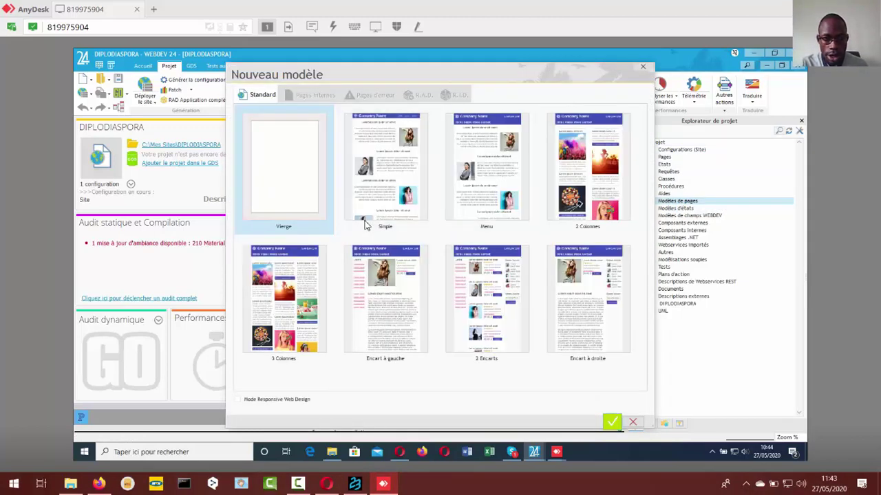
{"action": "key", "text": "Return"}
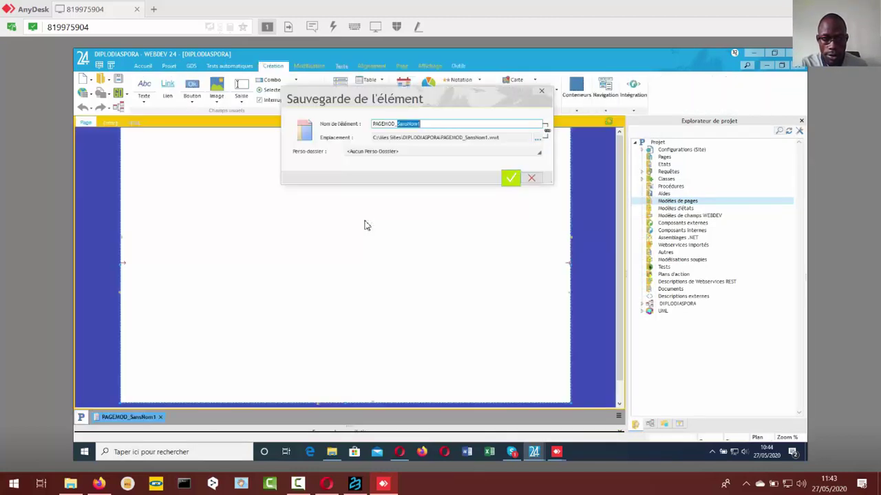
{"action": "type", "text": "DIASPO"}
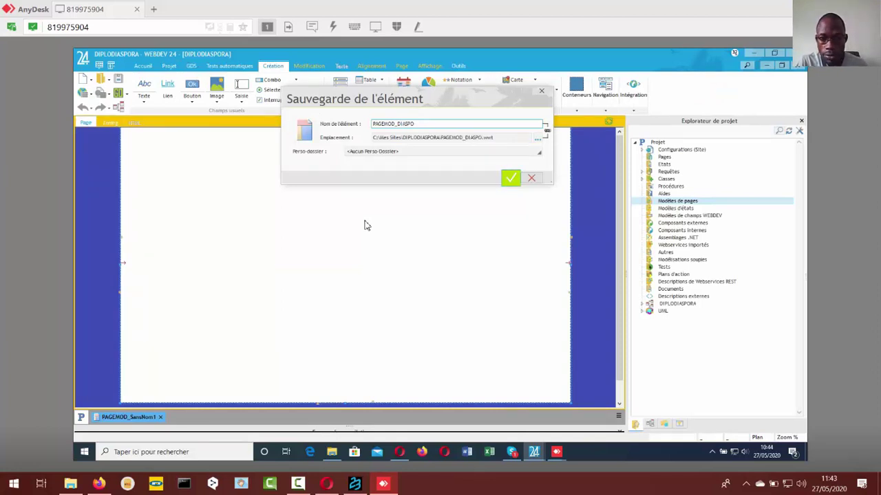
{"action": "key", "text": "Return"}
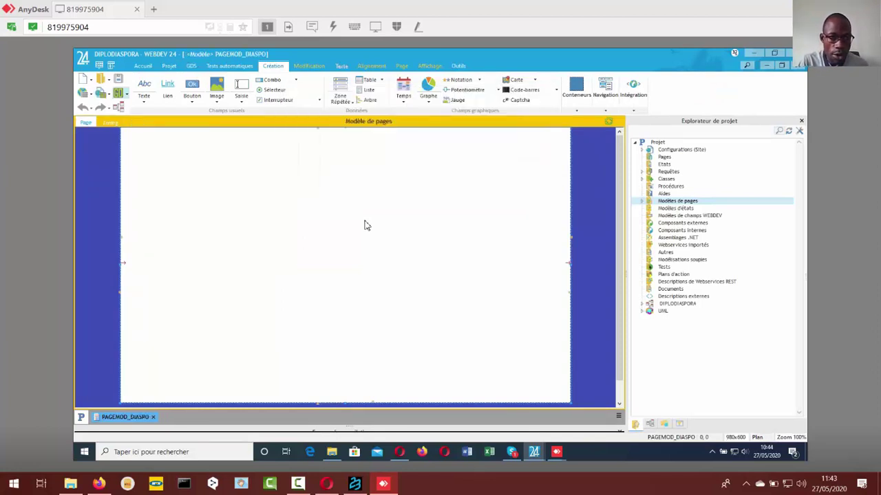
Test the PAGEMOD_DIASPO template in the browser, authorising WDTstDep64.exe to make changes, and return to the DIPLODIASPORA project window
{"action": "key", "text": "F9"}
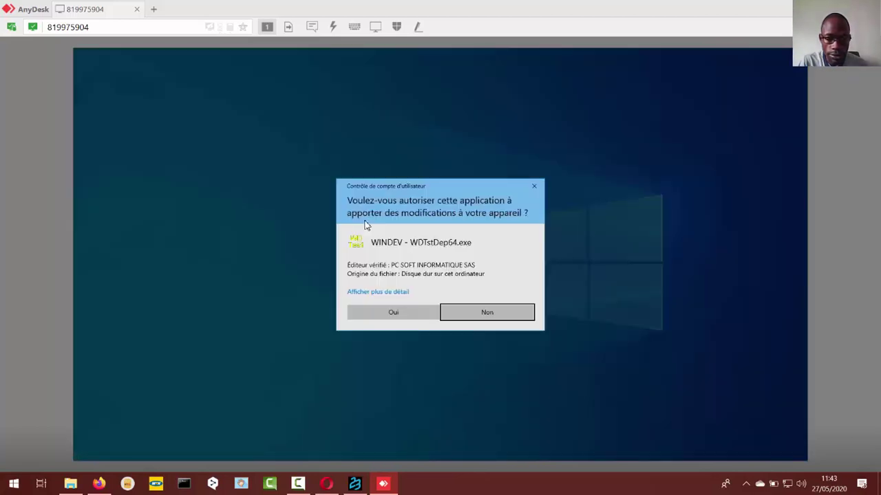
{"action": "key", "text": "Left"}
{"action": "key", "text": "Return"}
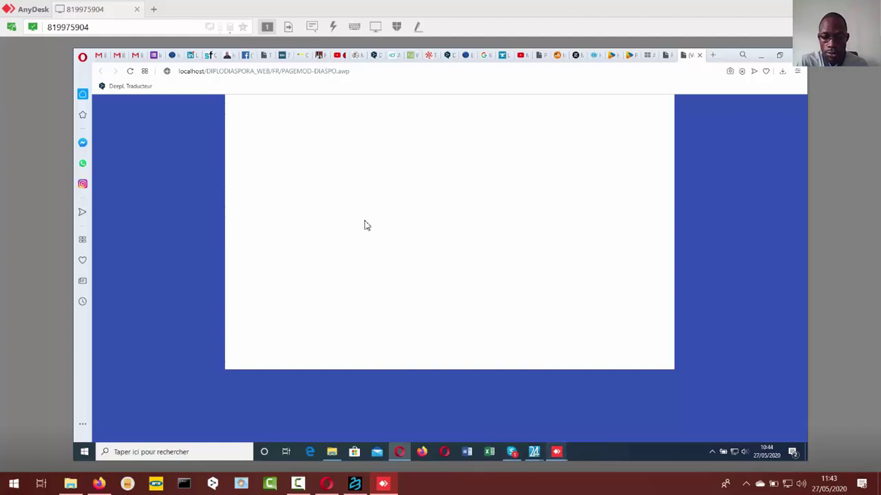
{"action": "mouse_move", "coordinate": [534, 451]}
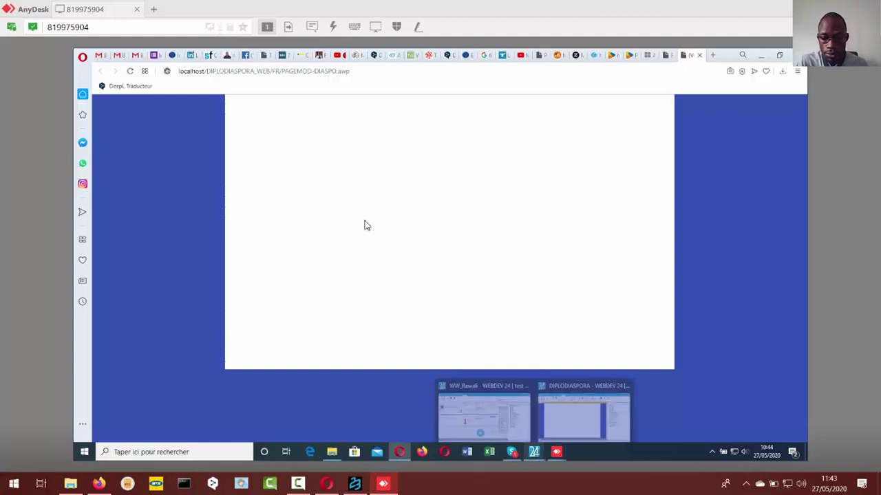
{"action": "left_click", "coordinate": [582, 413]}
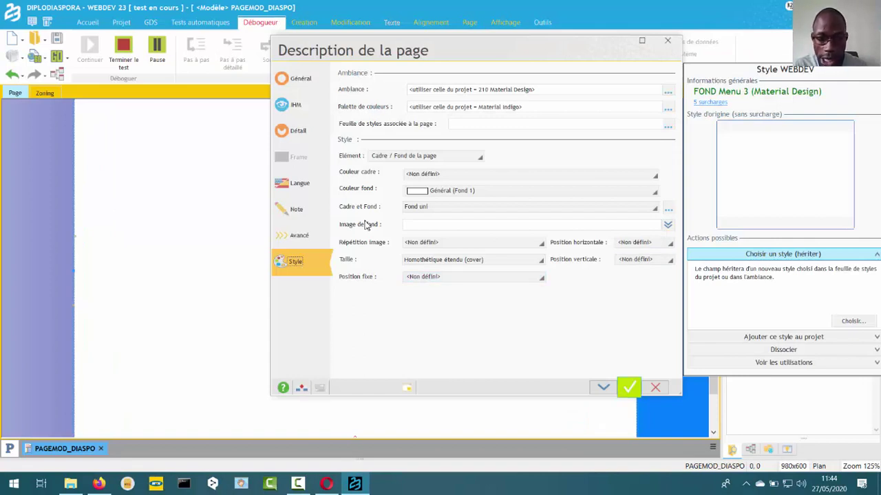
In the local WEBDEV 23 project, set the PAGEMOD_DIASPO page's anchoring to Centré, validate its description and test the page in the browser
{"action": "key", "text": "F9"}
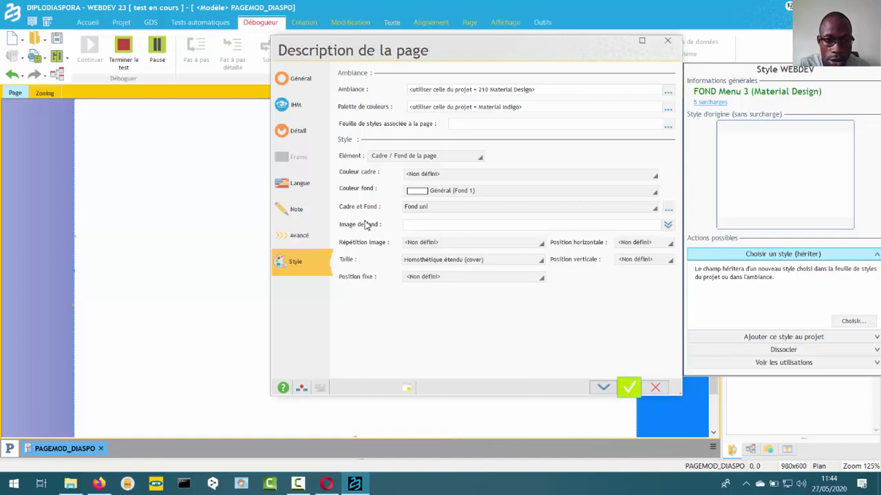
{"action": "key", "text": "alt+i"}
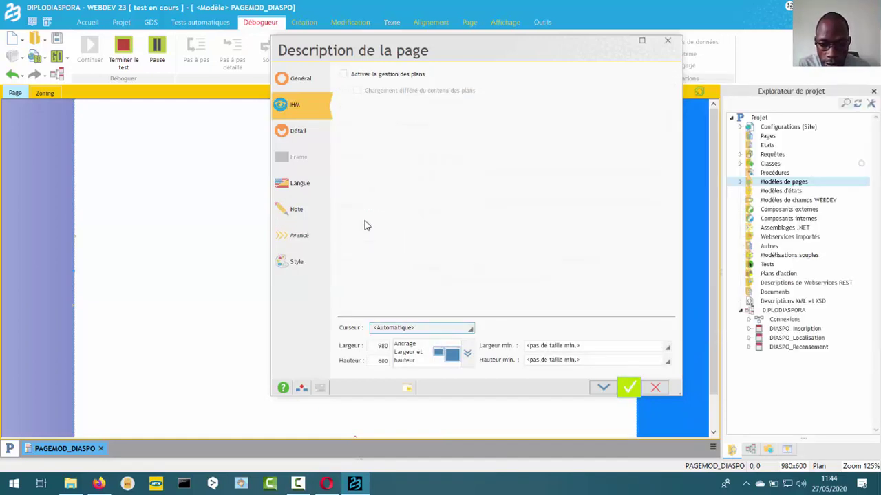
{"action": "left_click", "coordinate": [468, 354]}
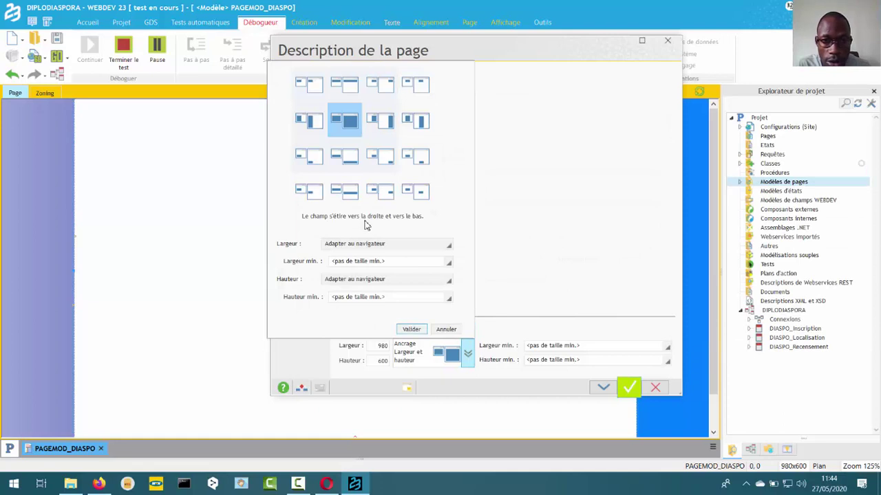
{"action": "left_click", "coordinate": [415, 191]}
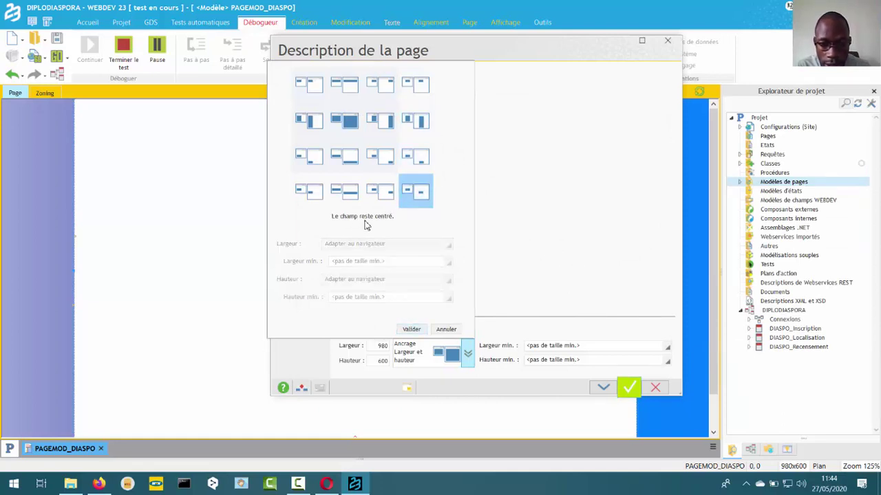
{"action": "left_click", "coordinate": [411, 329]}
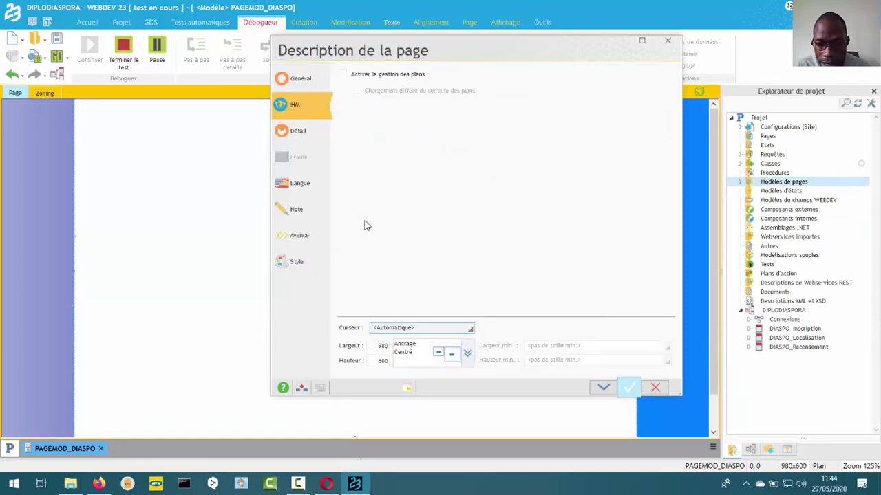
{"action": "left_click", "coordinate": [629, 387]}
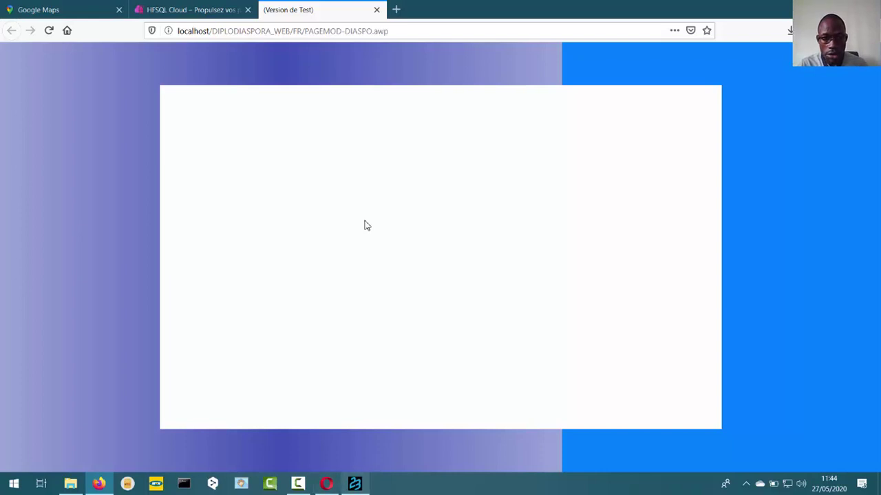
Switch back to WEBDEV 23 and, in the page's Fond du navigateur style, set a light blue background colour and delete the background image
{"action": "mouse_move", "coordinate": [355, 484]}
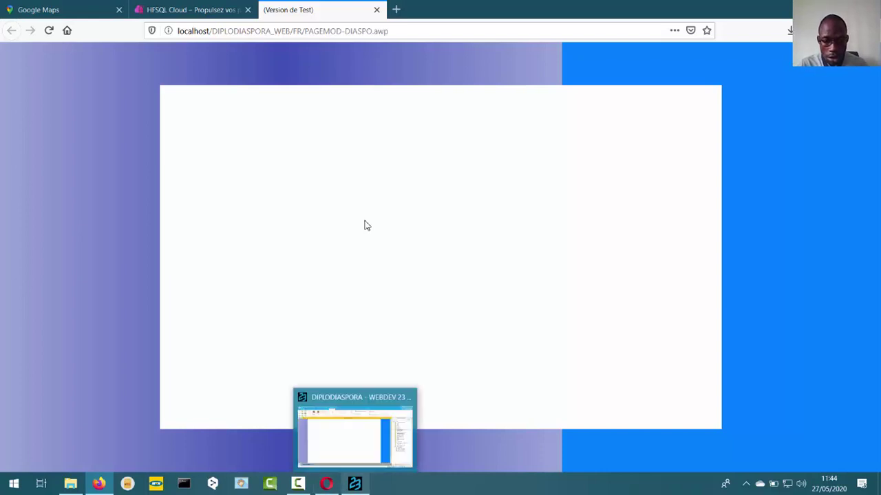
{"action": "left_click", "coordinate": [355, 433]}
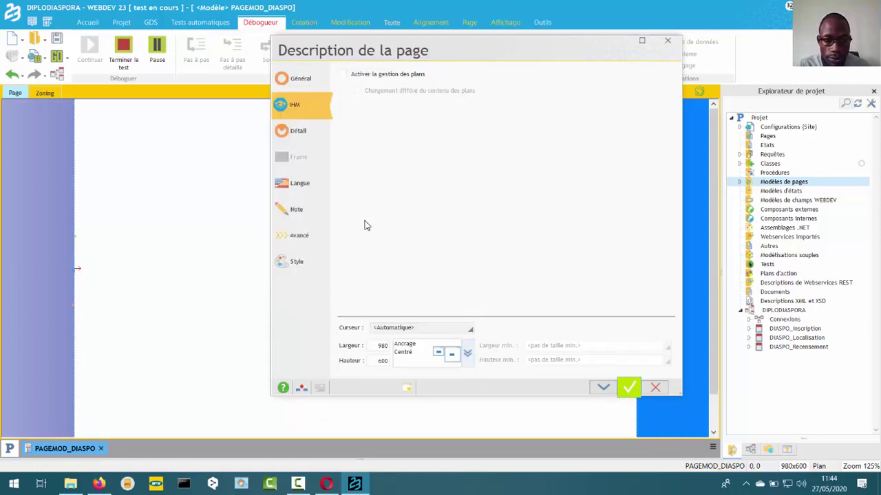
{"action": "scroll", "coordinate": [367, 226], "scroll_direction": "up", "scroll_amount": 1}
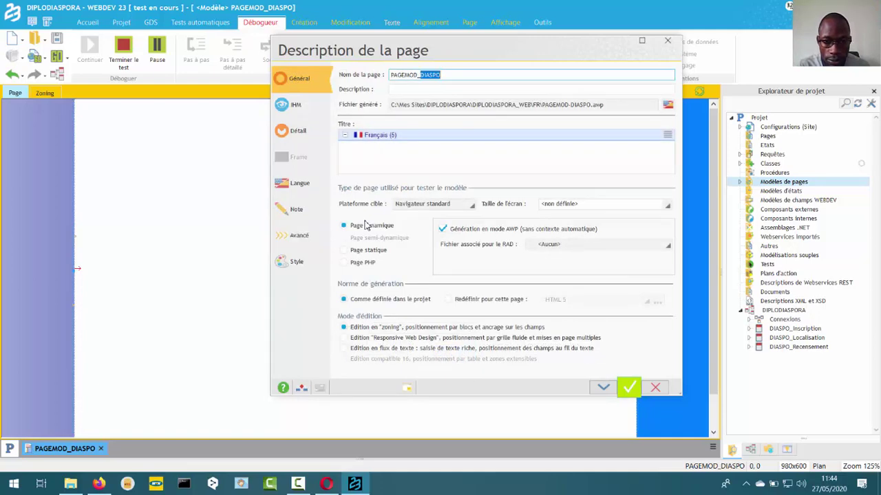
{"action": "scroll", "coordinate": [367, 226], "scroll_direction": "up", "scroll_amount": 1}
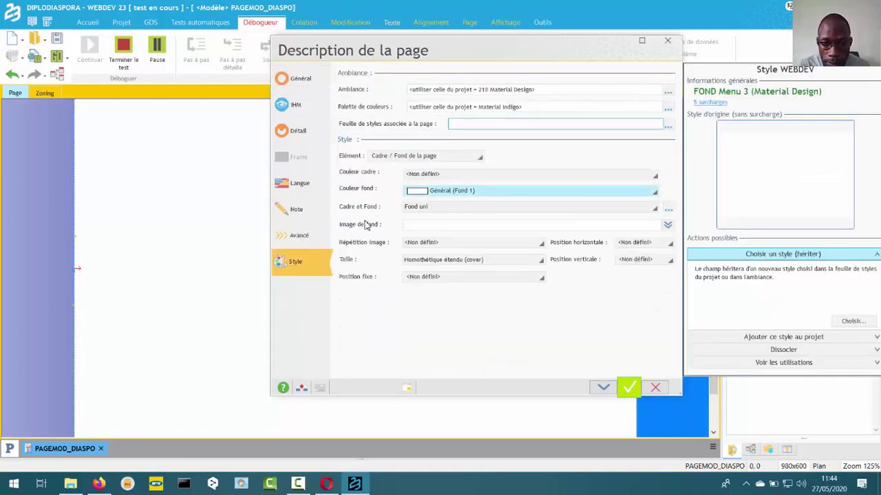
{"action": "key", "text": "Tab"}
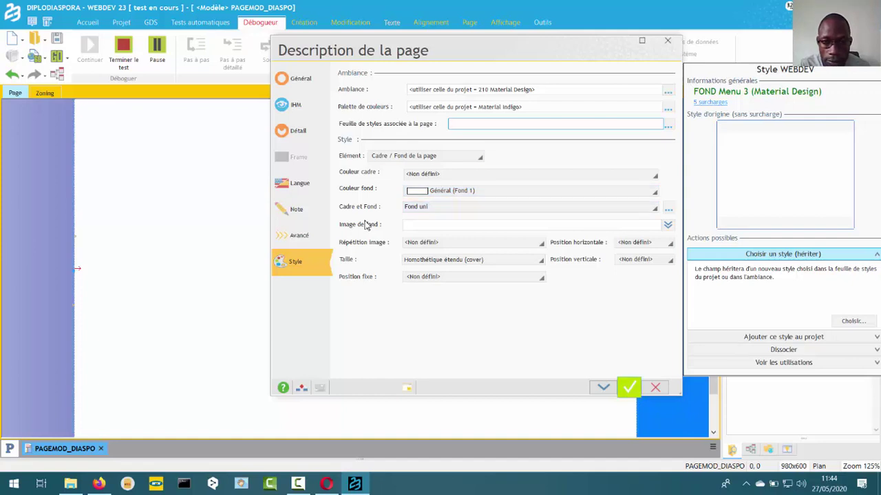
{"action": "left_click", "coordinate": [426, 156]}
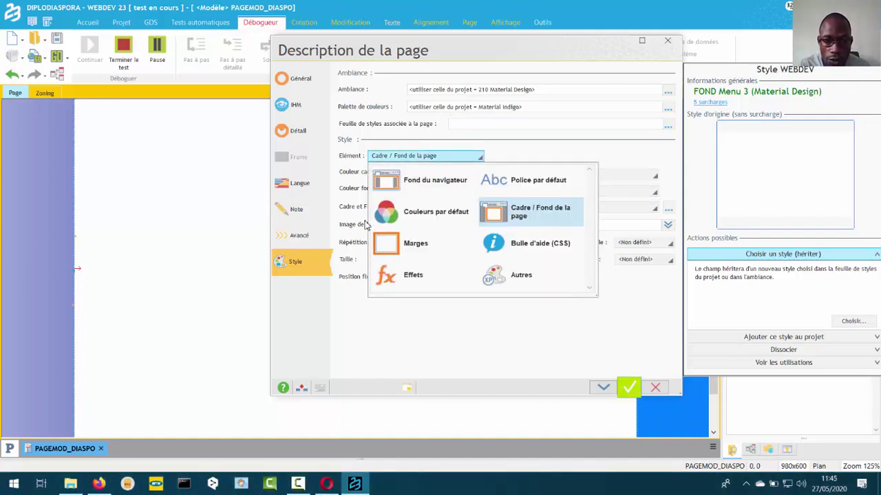
{"action": "left_click", "coordinate": [428, 182]}
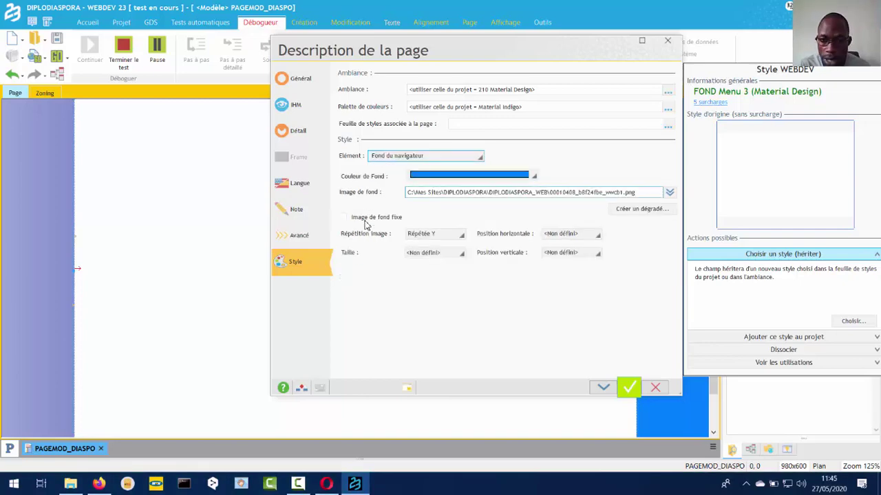
{"action": "key", "text": "Tab"}
{"action": "key", "text": "alt+Down"}
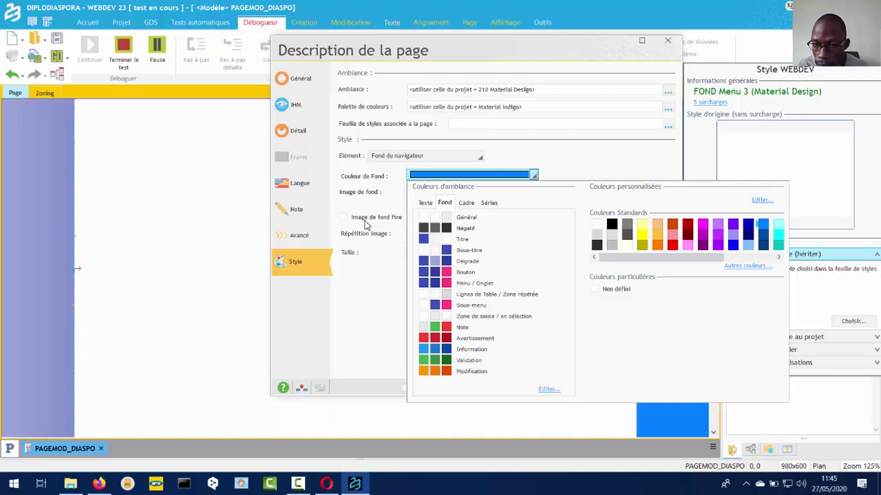
{"action": "key", "text": "Escape"}
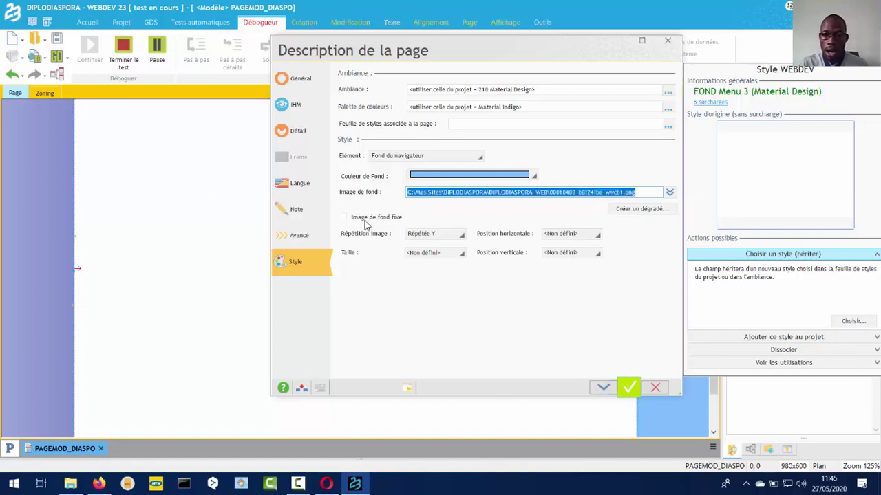
{"action": "key", "text": "Delete"}
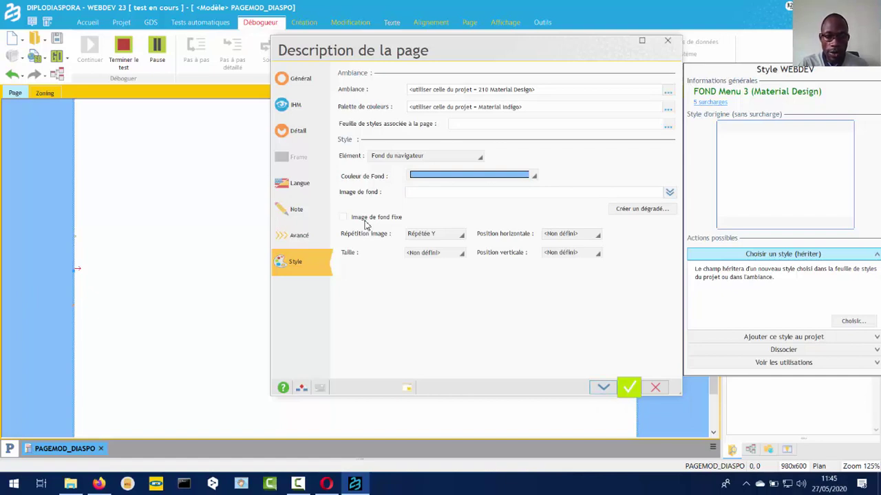
Check the page's anchoring options, keep Centré, validate the page description and test the page in the browser
{"action": "left_click", "coordinate": [296, 105]}
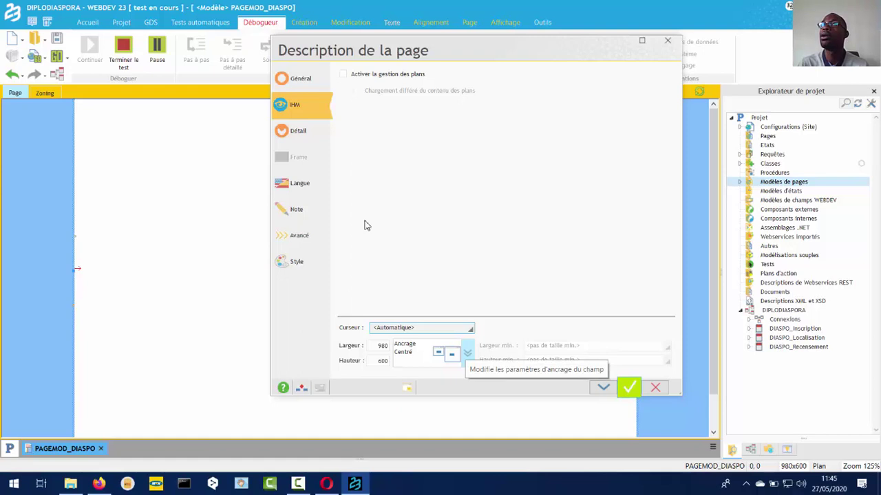
{"action": "left_click", "coordinate": [467, 353]}
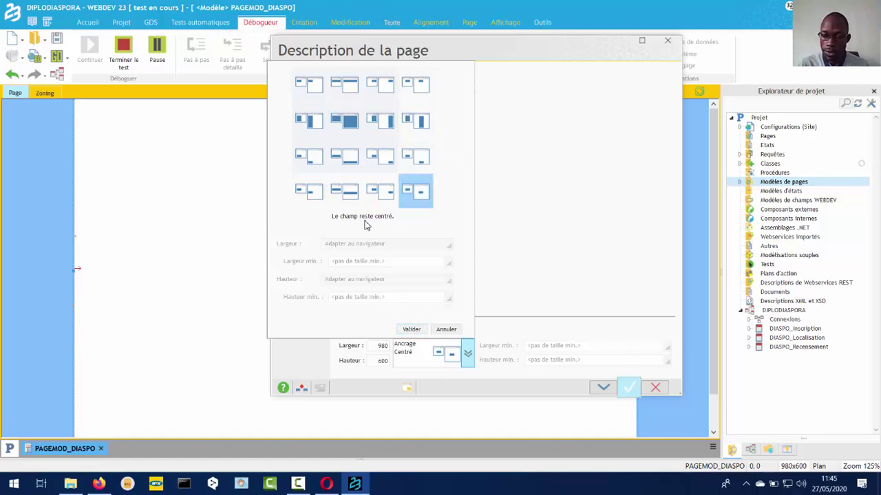
{"action": "key", "text": "Return"}
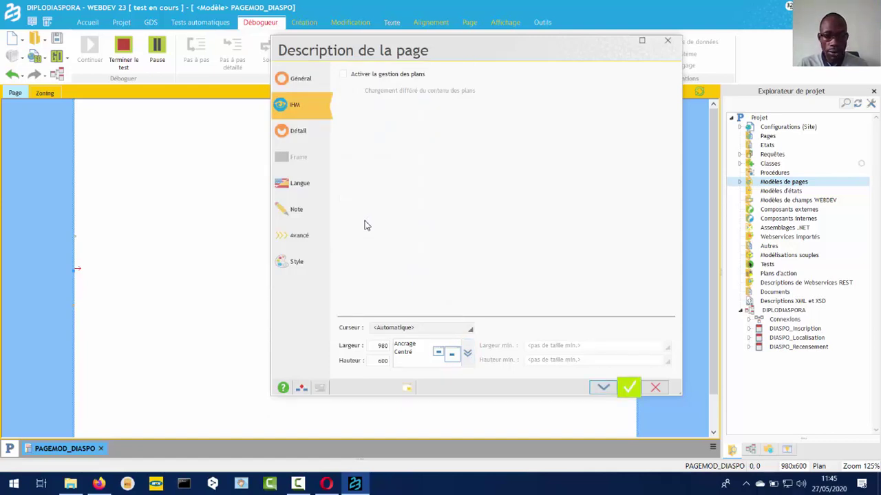
{"action": "key", "text": "Return"}
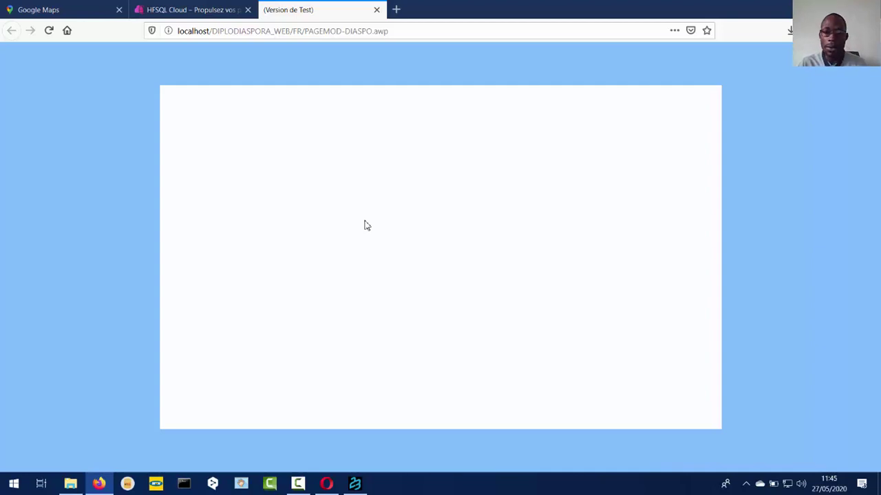
Switch back to WEBDEV 23 and set the page style's Police par défaut to 'Lucida Sans Unicode', Lucida Grande, sans-serif
{"action": "mouse_move", "coordinate": [356, 484]}
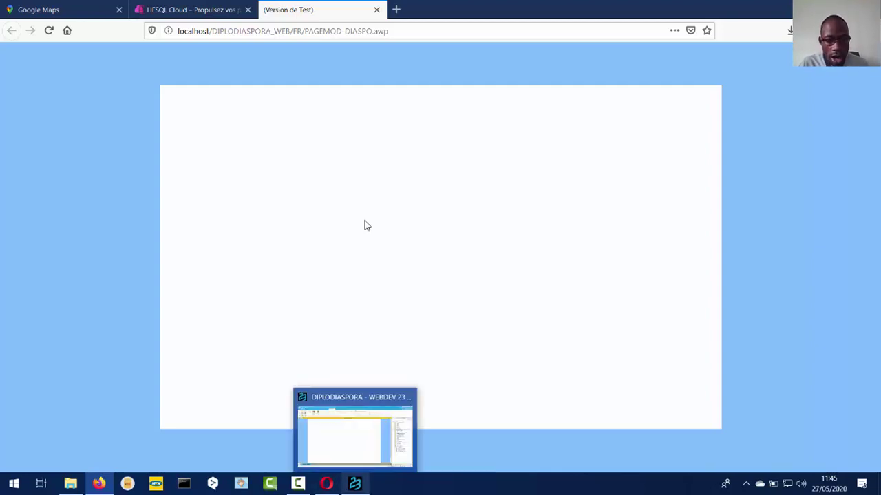
{"action": "left_click", "coordinate": [356, 433]}
{"action": "right_click", "coordinate": [414, 191]}
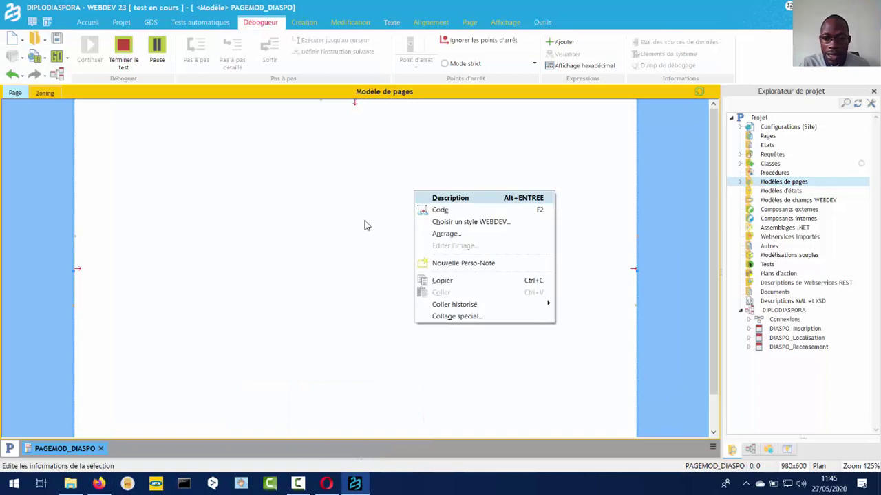
{"action": "left_click", "coordinate": [450, 198]}
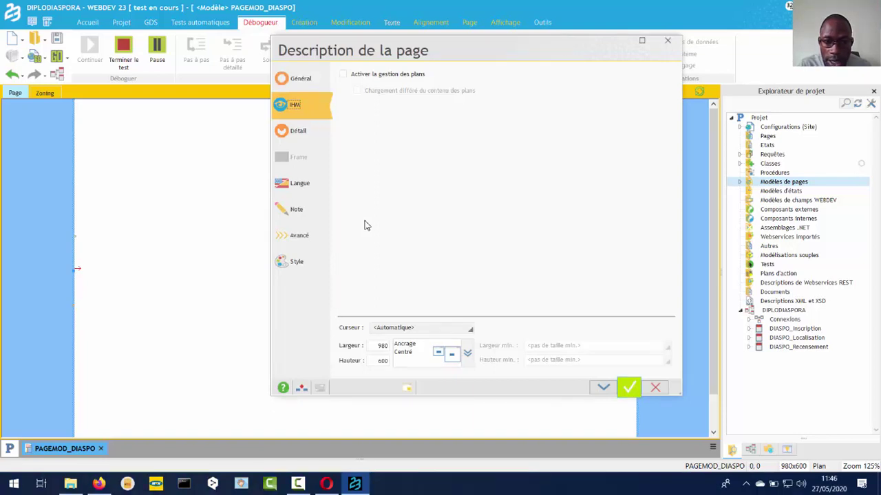
{"action": "left_click", "coordinate": [296, 262]}
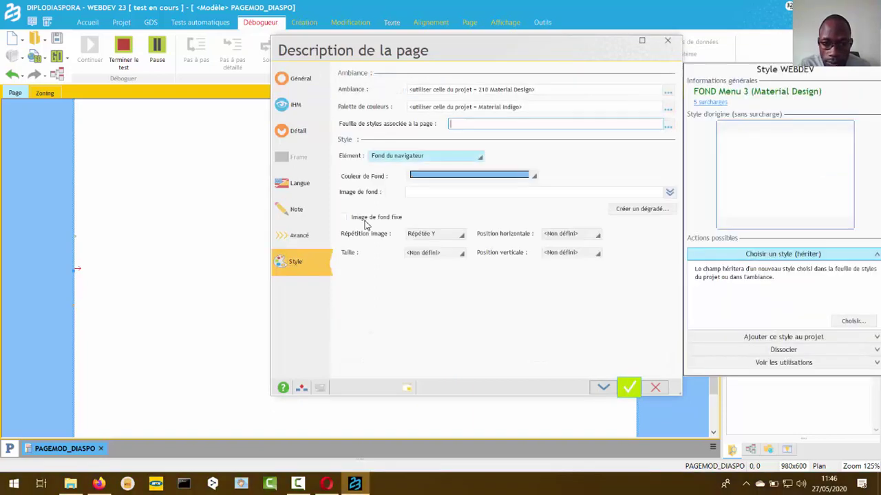
{"action": "left_click", "coordinate": [426, 155]}
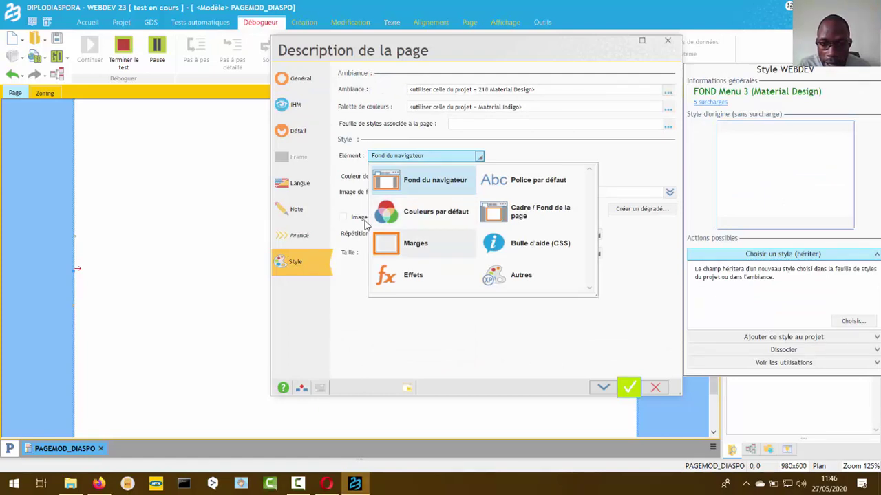
{"action": "left_click", "coordinate": [525, 181]}
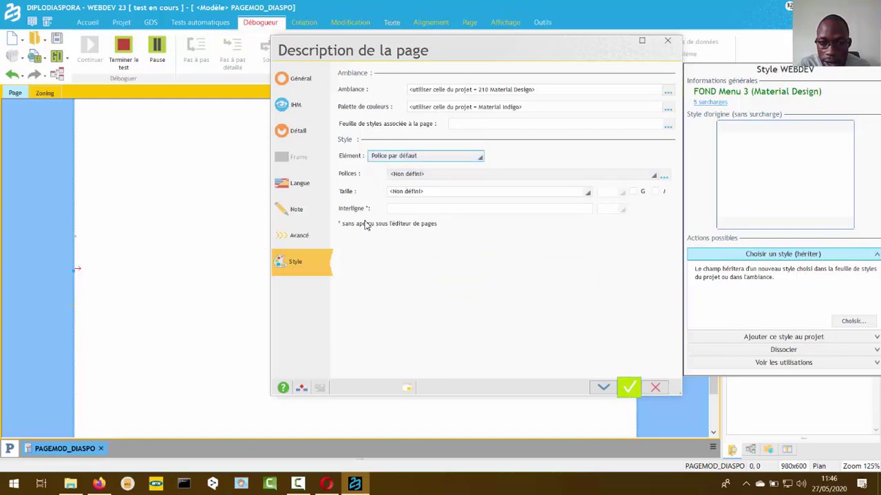
{"action": "key", "text": "alt+Down"}
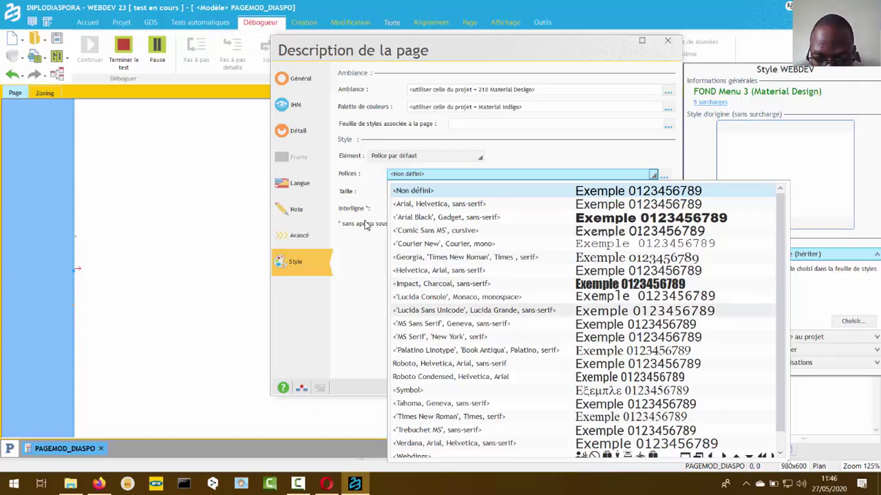
{"action": "key", "text": "Return"}
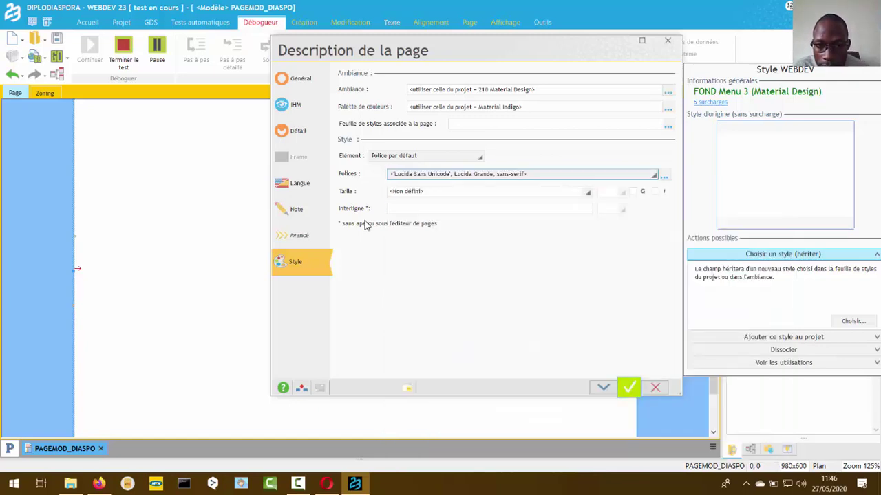
Look through the size options for the page's default font and leave the size at <Non défini>
{"action": "key", "text": "Tab"}
{"action": "key", "text": "alt+Down"}
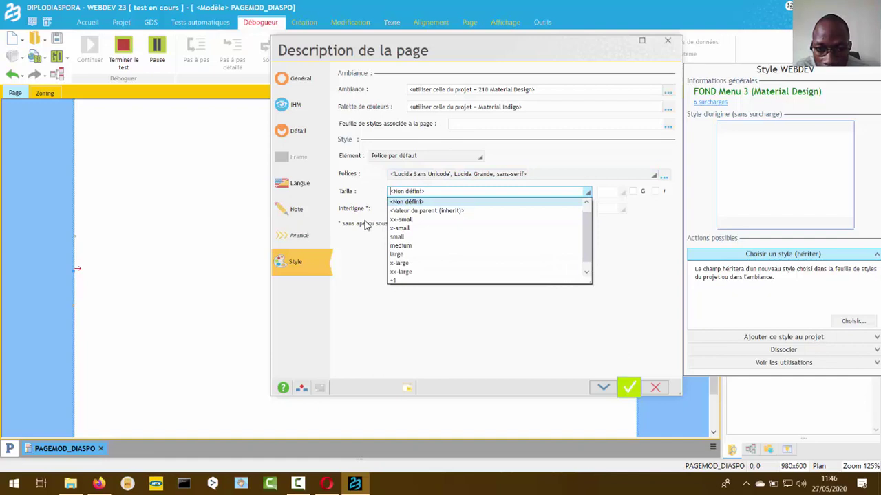
{"action": "key", "text": "Down"}
{"action": "key", "text": "Down"}
{"action": "key", "text": "Down"}
{"action": "key", "text": "Down"}
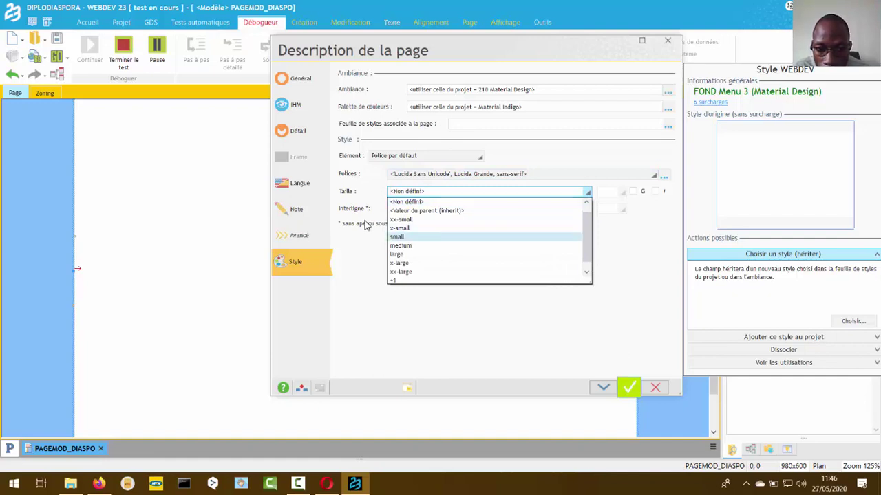
{"action": "key", "text": "Down"}
{"action": "key", "text": "Down"}
{"action": "key", "text": "Down"}
{"action": "key", "text": "Down"}
{"action": "key", "text": "Down"}
{"action": "key", "text": "Escape"}
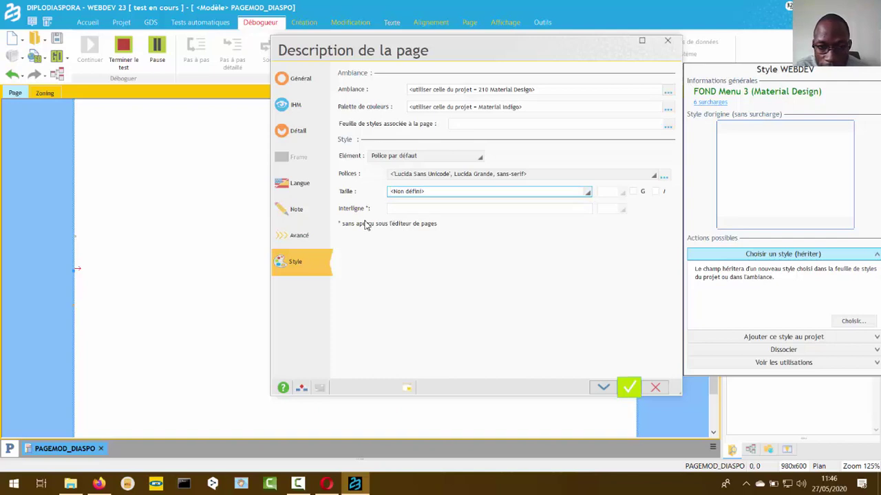
In the page style's Marges element, set the top, right and left external margins to 2 px
{"action": "key", "text": "shift+Tab"}
{"action": "key", "text": "shift+Tab"}
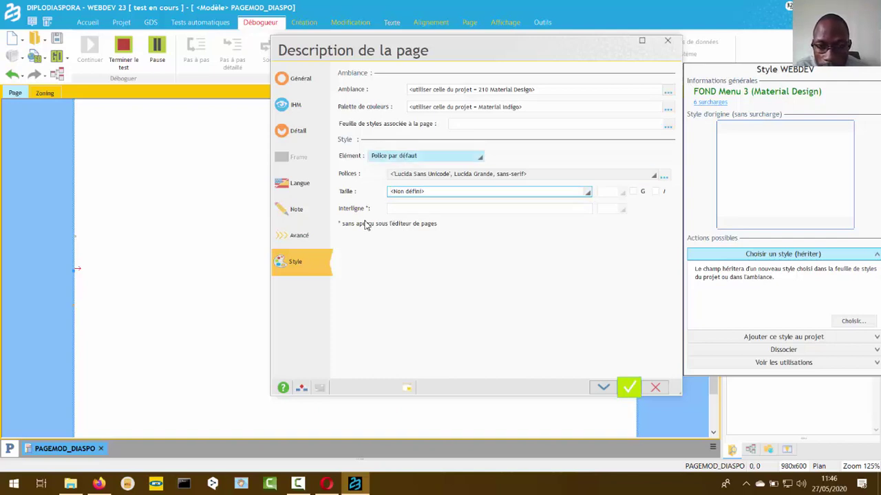
{"action": "key", "text": "alt+Down"}
{"action": "key", "text": "Down"}
{"action": "key", "text": "Down"}
{"action": "key", "text": "Down"}
{"action": "key", "text": "Return"}
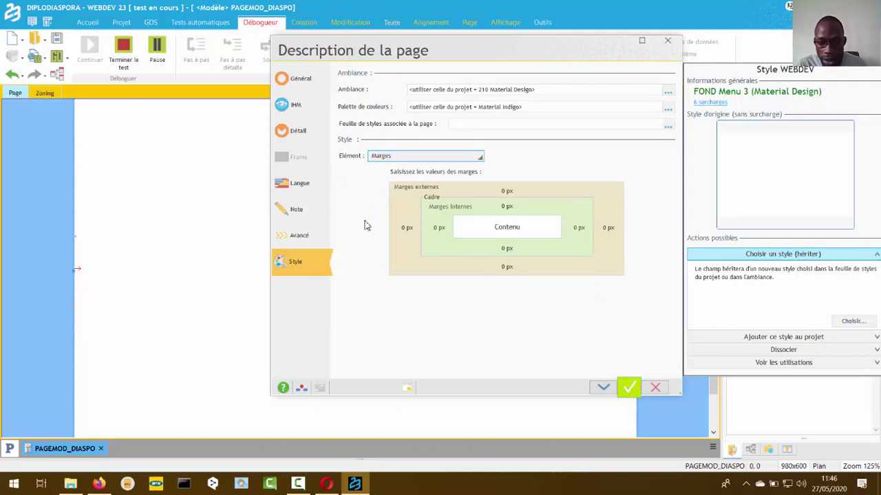
{"action": "key", "text": "Tab"}
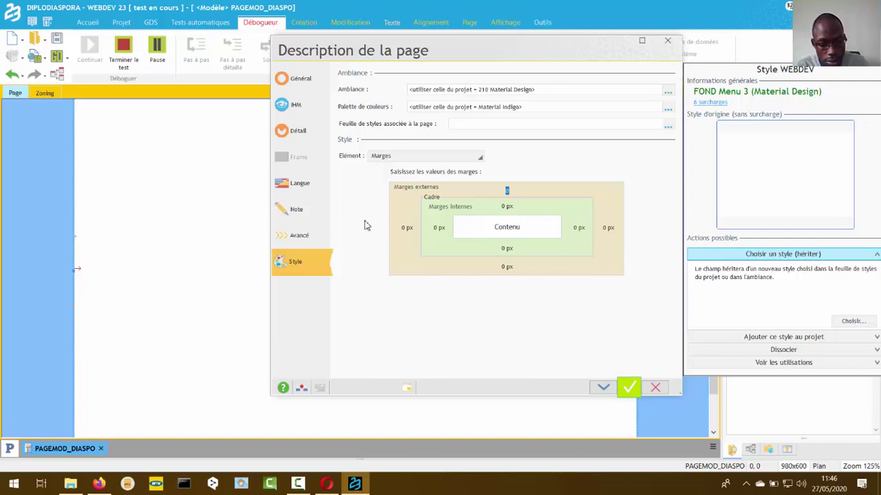
{"action": "type", "text": "2"}
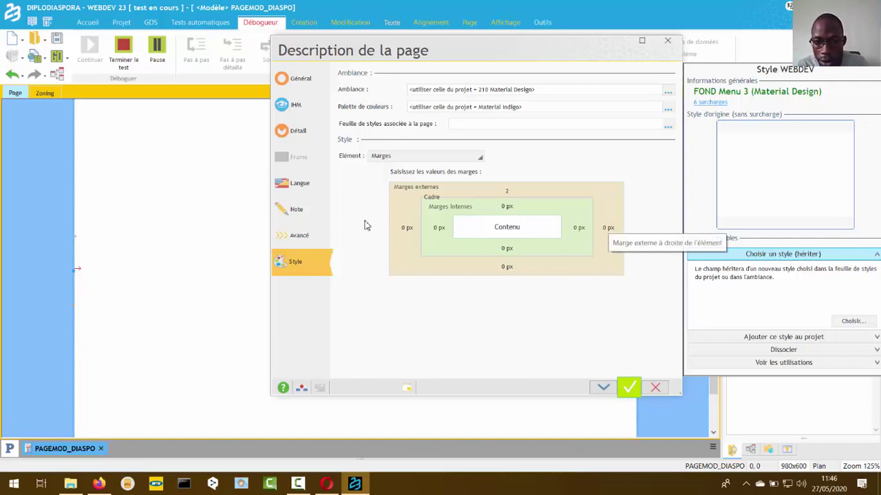
{"action": "key", "text": "Tab"}
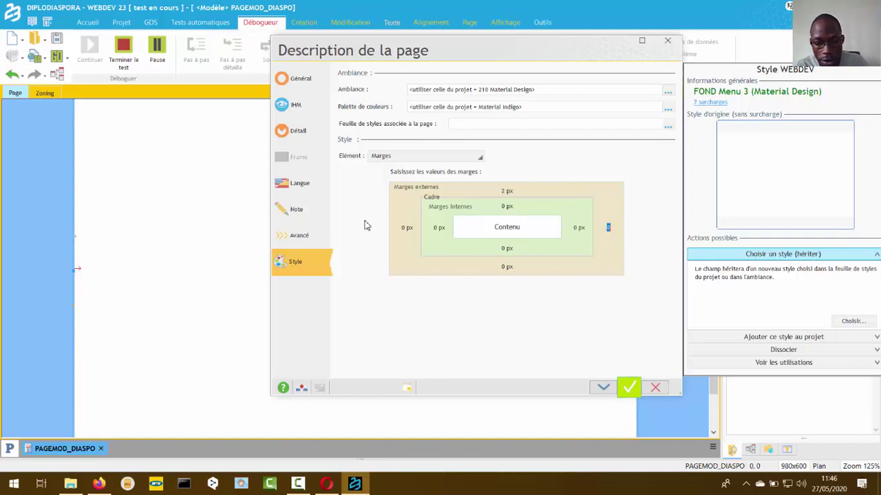
{"action": "type", "text": "2"}
{"action": "key", "text": "Tab"}
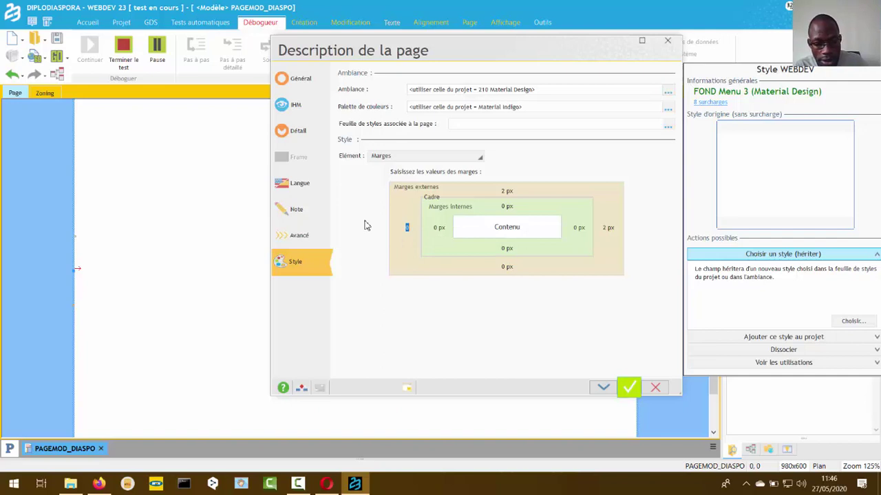
{"action": "type", "text": "2"}
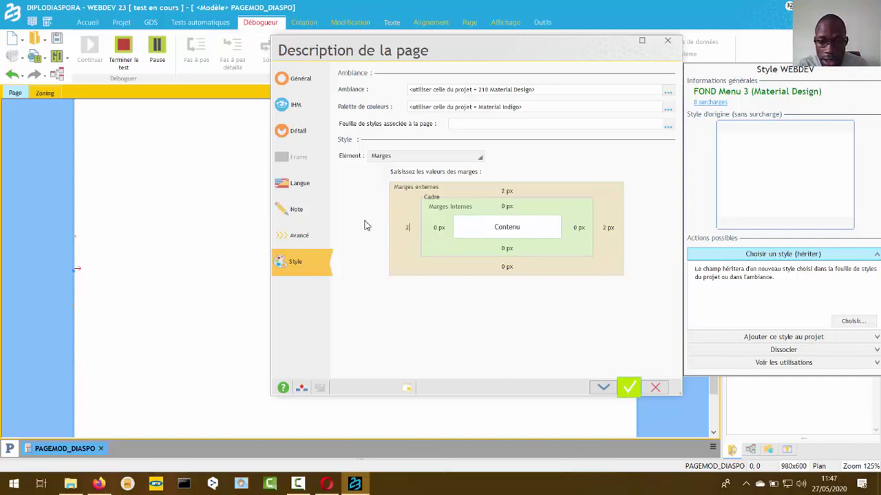
{"action": "key", "text": "Tab"}
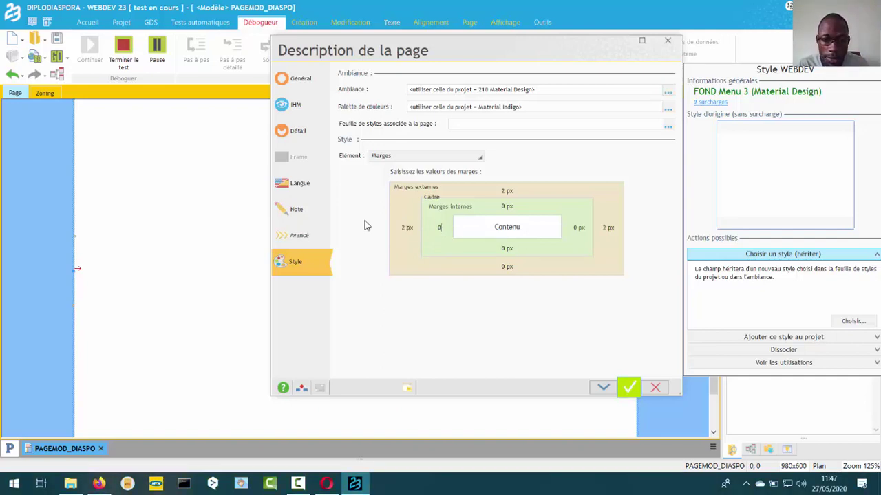
Set all four internal margins of the page to 2 px
{"action": "type", "text": "2"}
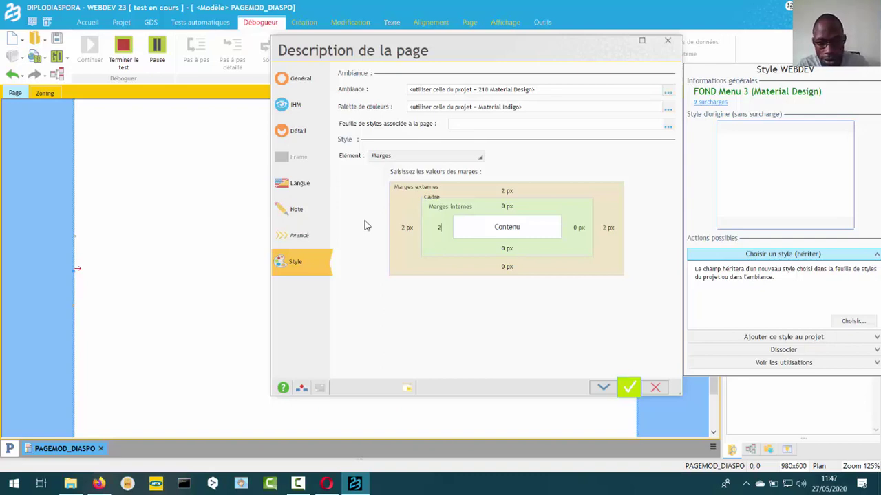
{"action": "key", "text": "Tab"}
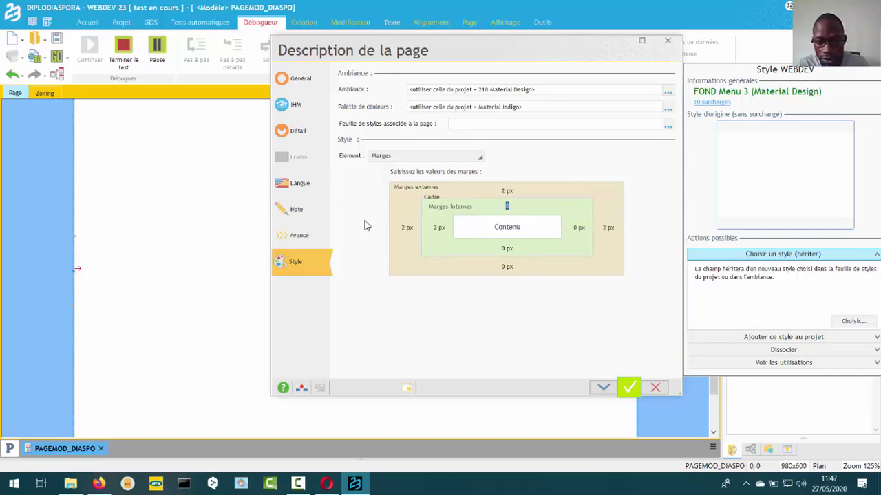
{"action": "type", "text": "2"}
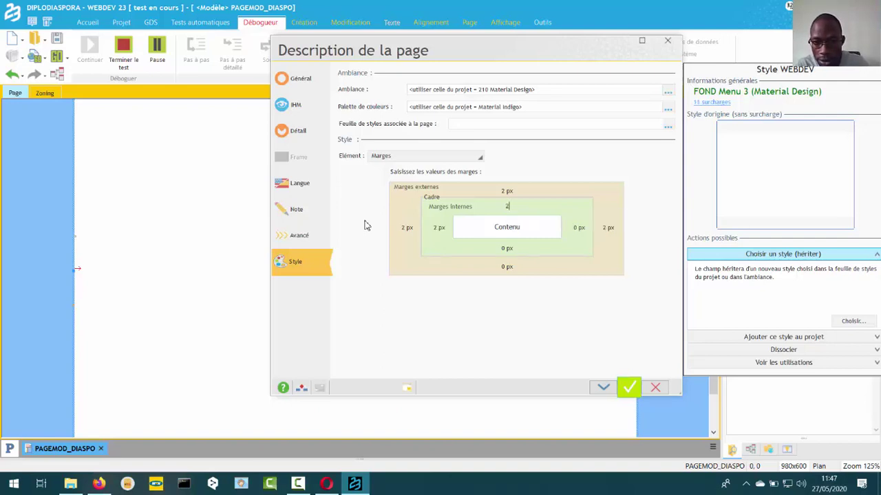
{"action": "key", "text": "Tab"}
{"action": "type", "text": "2"}
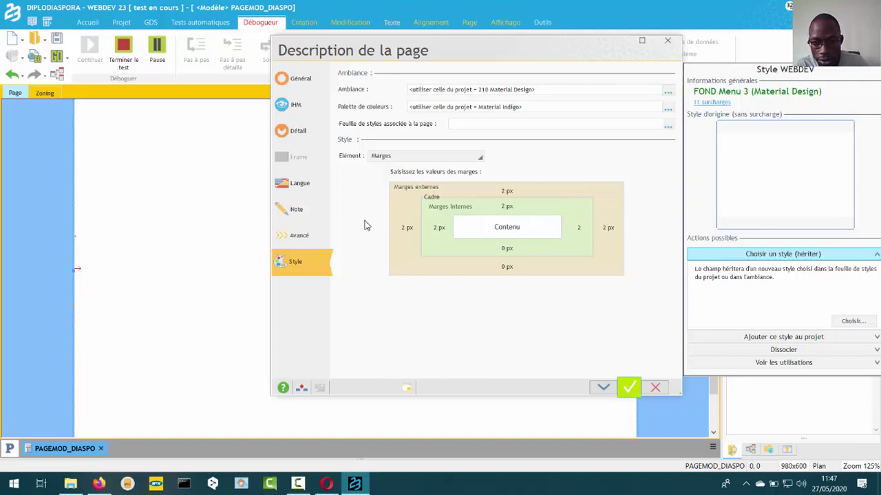
{"action": "key", "text": "Tab"}
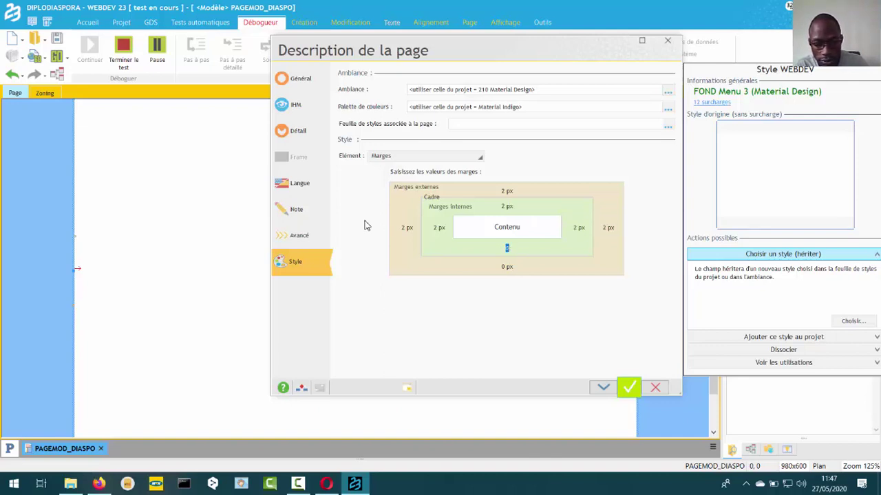
{"action": "type", "text": "2"}
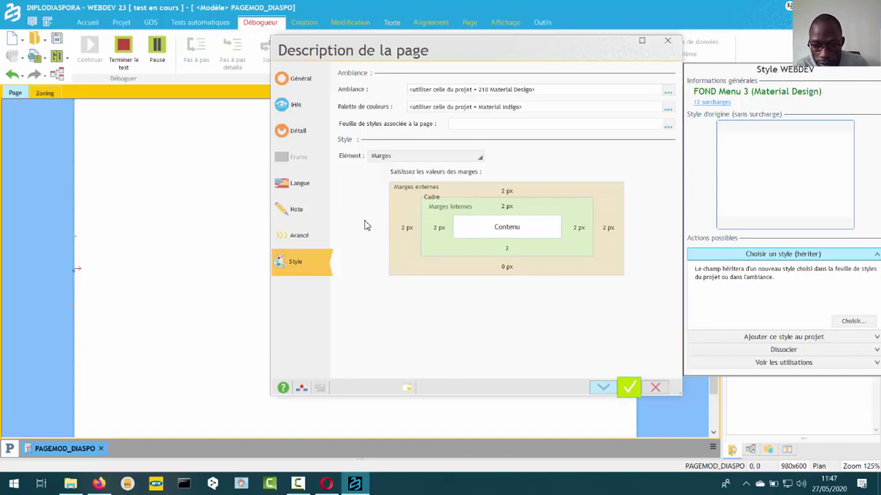
{"action": "key", "text": "Tab"}
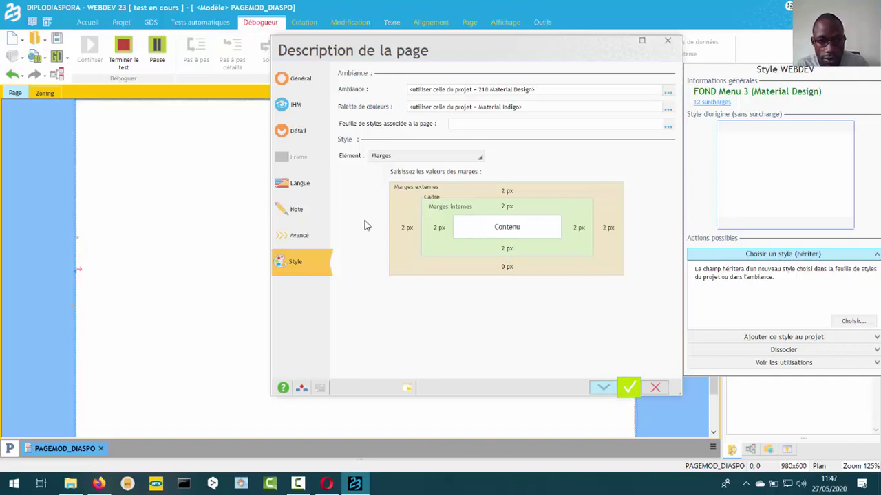
Validate the page description, test the saved page in the browser and return to the WEBDEV project
{"action": "key", "text": "Return"}
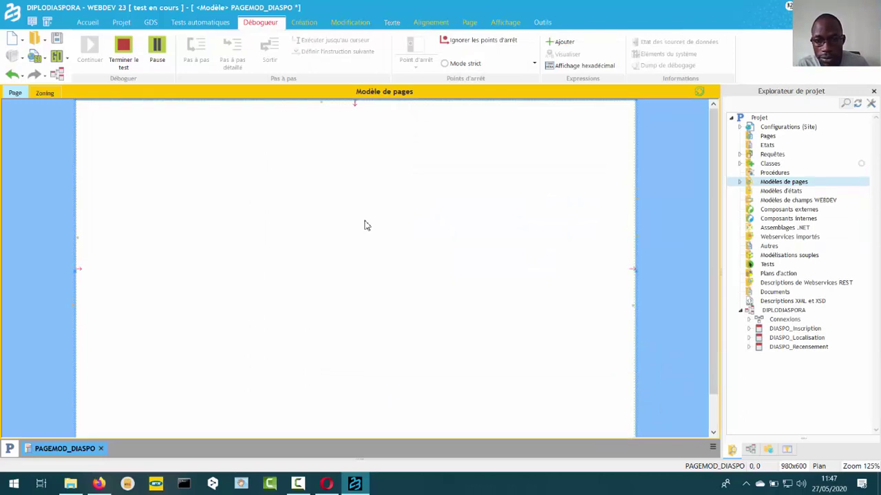
{"action": "key", "text": "ctrl+s"}
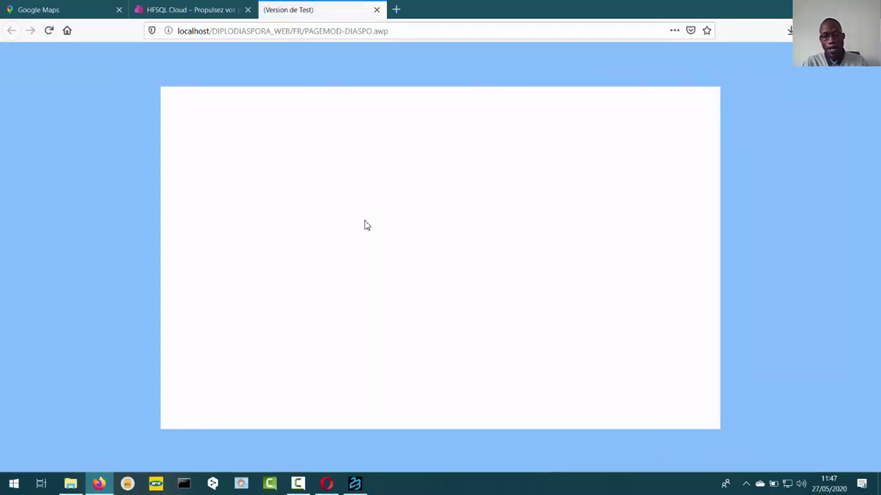
{"action": "key", "text": "alt+Tab"}
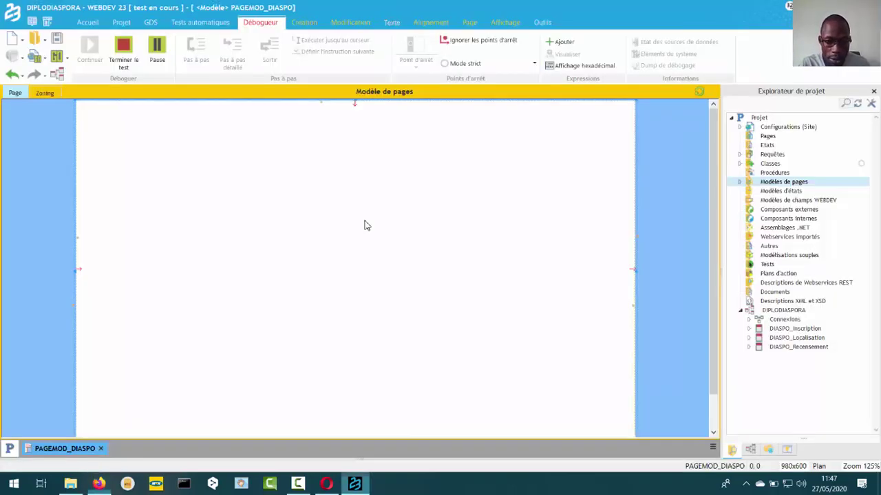
Reopen the page template's description and switch its style element from Marges to Bulle d'aide (CSS)
{"action": "key", "text": "Menu"}
{"action": "key", "text": "Escape"}
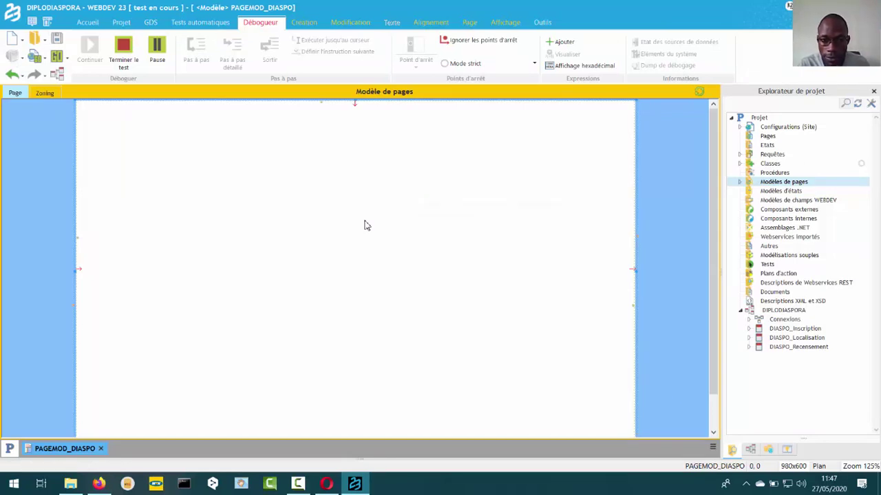
{"action": "key", "text": "alt+Down"}
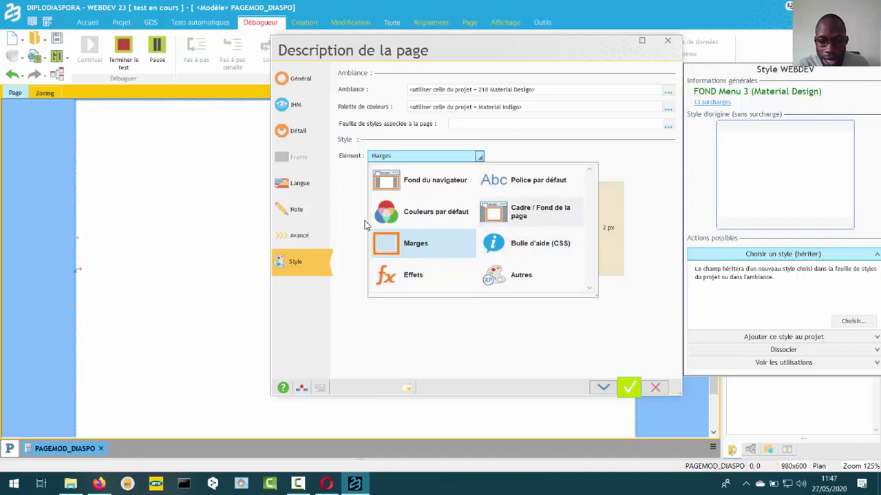
{"action": "key", "text": "Down"}
{"action": "key", "text": "Return"}
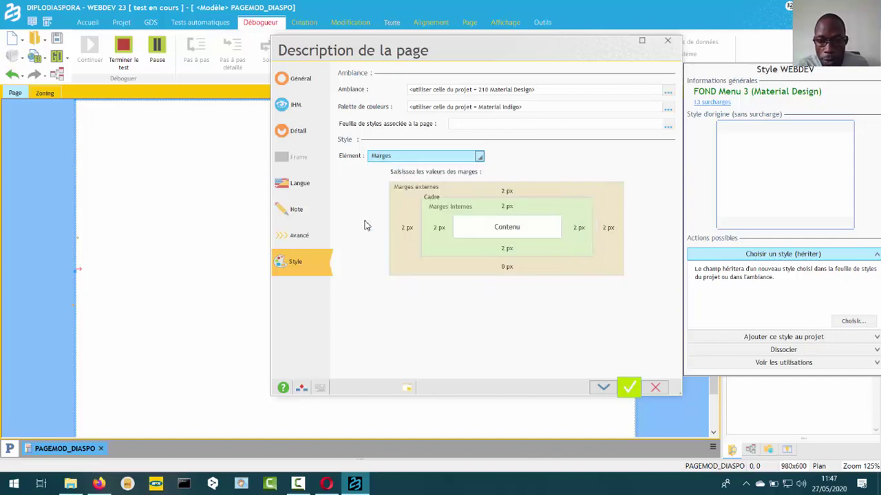
Set the background colour (Fond) of the infobulle tooltip style to plain blue
{"action": "key", "text": "shift+Tab"}
{"action": "key", "text": "shift+Tab"}
{"action": "key", "text": "shift+Tab"}
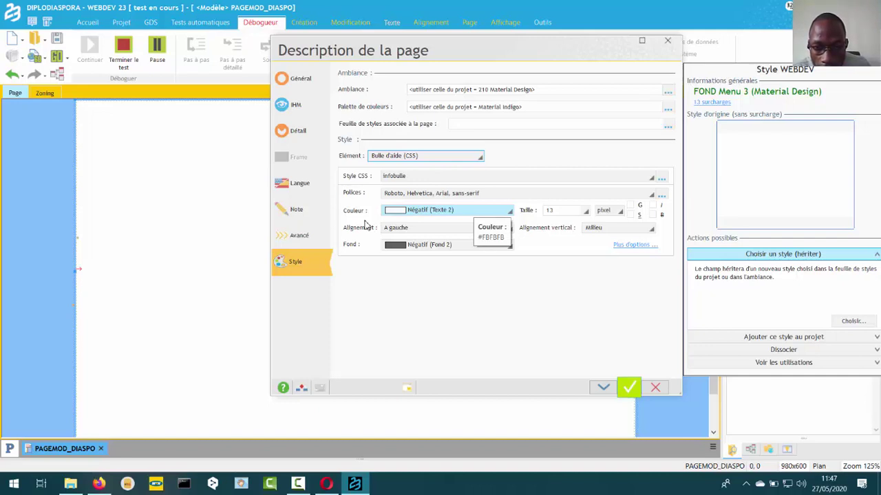
{"action": "key", "text": "Tab"}
{"action": "key", "text": "Tab"}
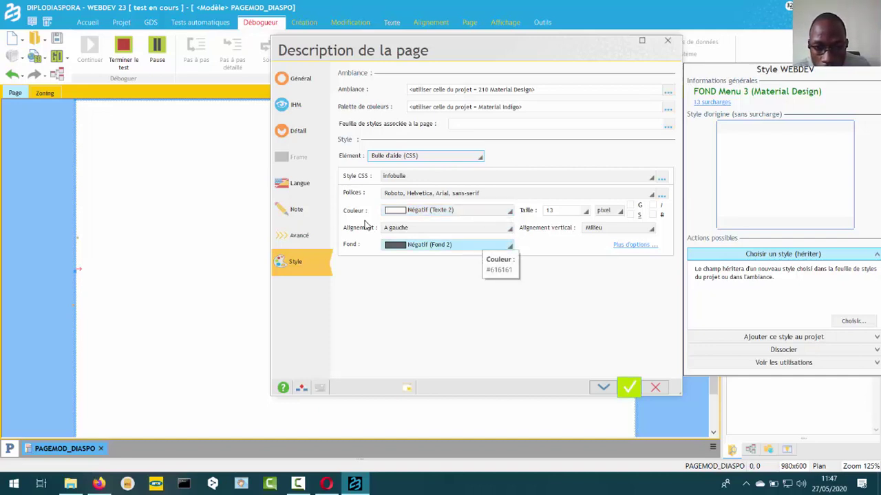
{"action": "key", "text": "alt+Down"}
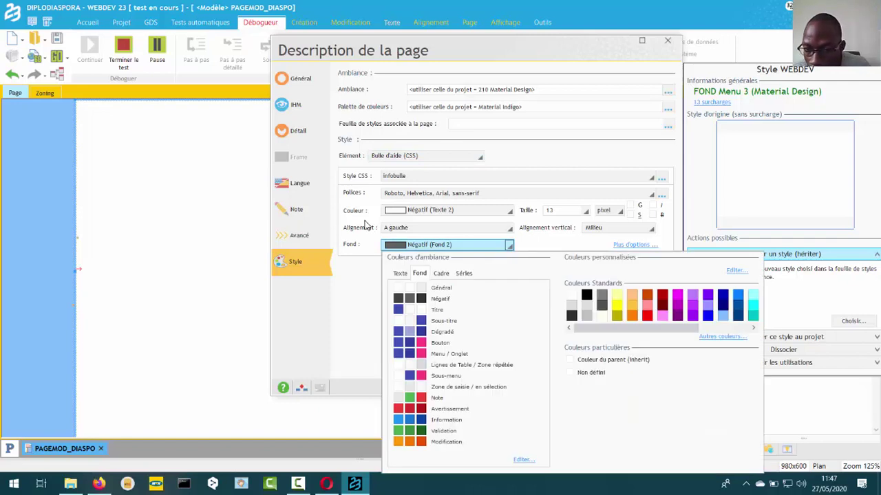
{"action": "key", "text": "Return"}
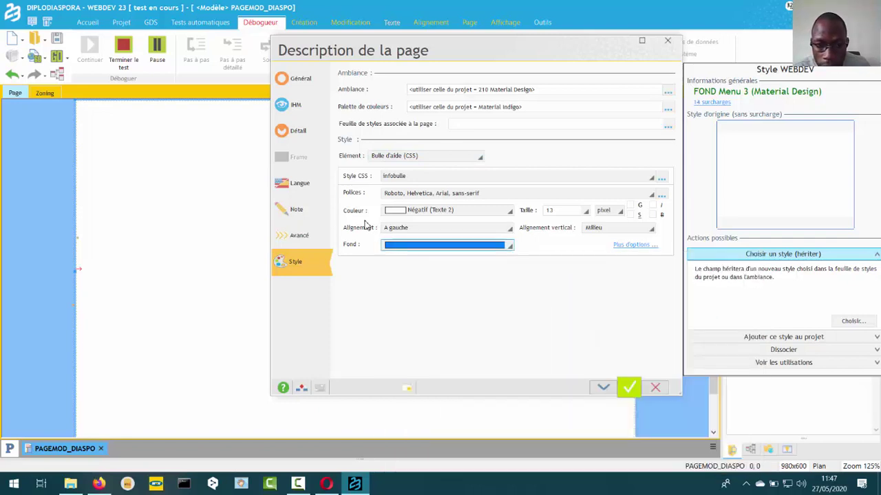
{"action": "key", "text": "shift+Tab"}
{"action": "key", "text": "shift+Tab"}
{"action": "key", "text": "Tab"}
{"action": "key", "text": "Tab"}
{"action": "key", "text": "Tab"}
{"action": "key", "text": "Tab"}
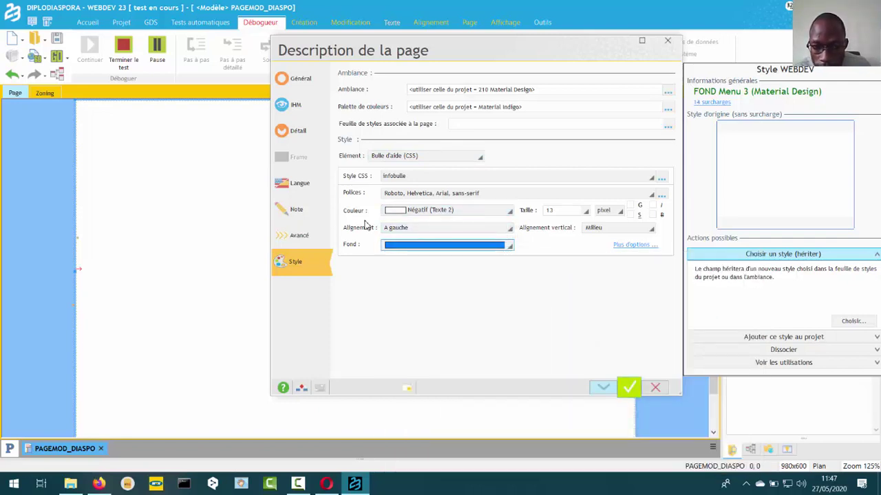
{"action": "key", "text": "shift+Tab"}
{"action": "key", "text": "shift+Tab"}
{"action": "key", "text": "shift+Tab"}
{"action": "key", "text": "shift+Tab"}
{"action": "key", "text": "shift+Tab"}
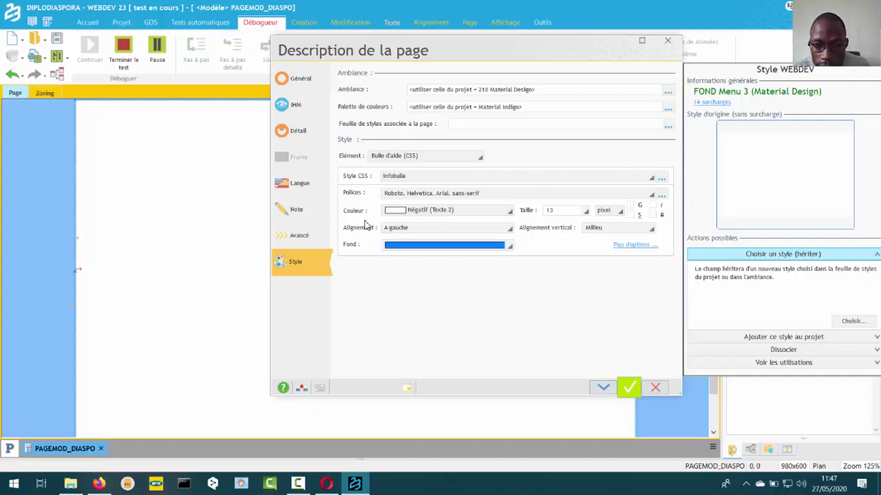
{"action": "key", "text": "shift+Tab"}
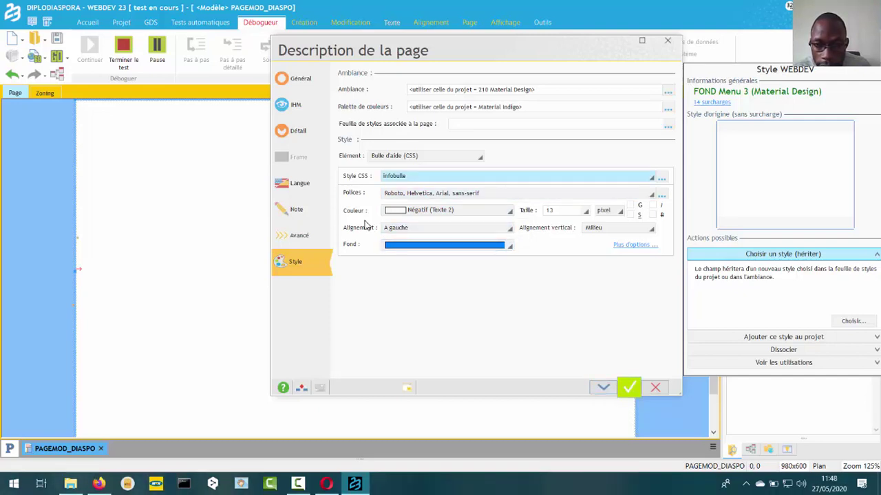
{"action": "key", "text": "shift+Tab"}
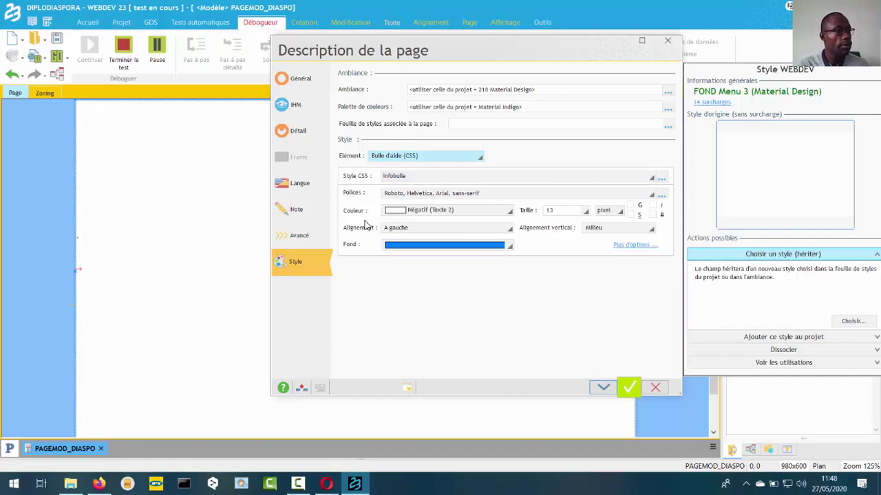
{"action": "key", "text": "alt+Down"}
{"action": "key", "text": "Escape"}
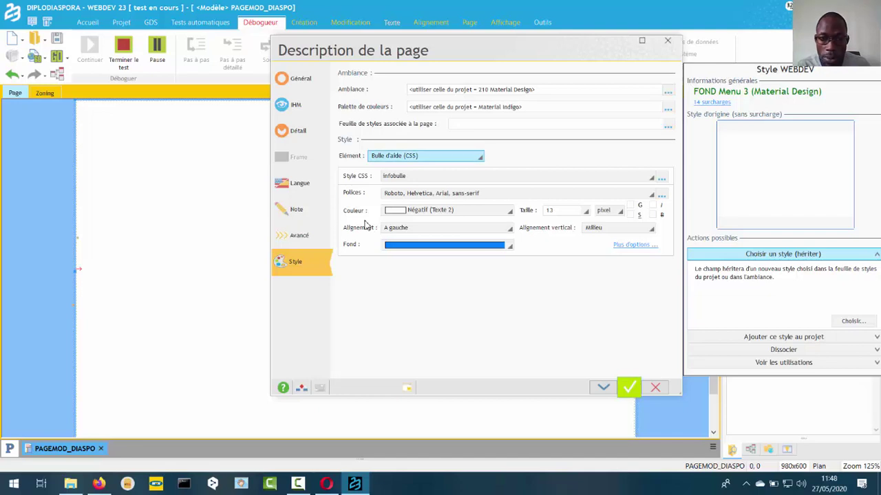
Look through the Effets and Autres elements of the page style for effects and the plan loading image
{"action": "key", "text": "alt+Down"}
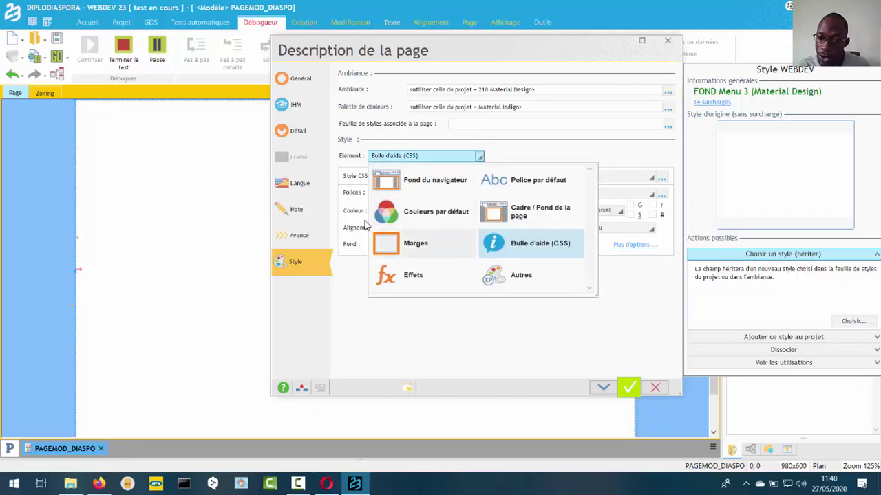
{"action": "key", "text": "Down"}
{"action": "key", "text": "Return"}
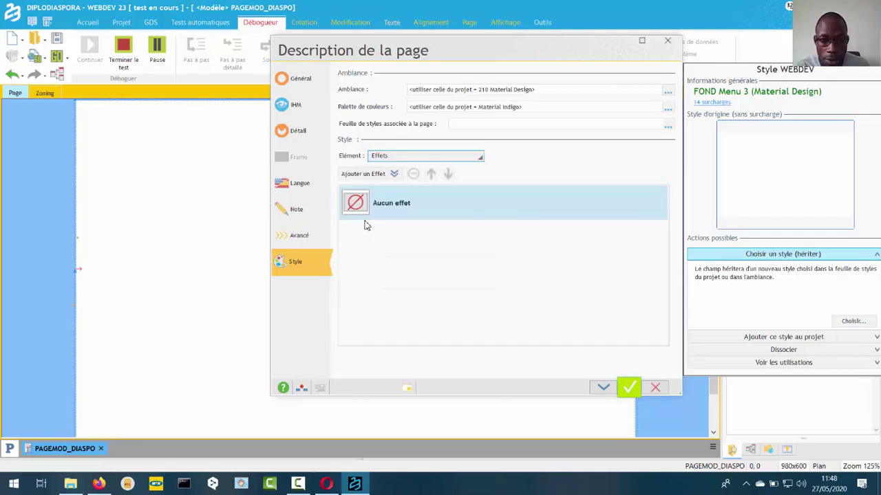
{"action": "key", "text": "alt+Down"}
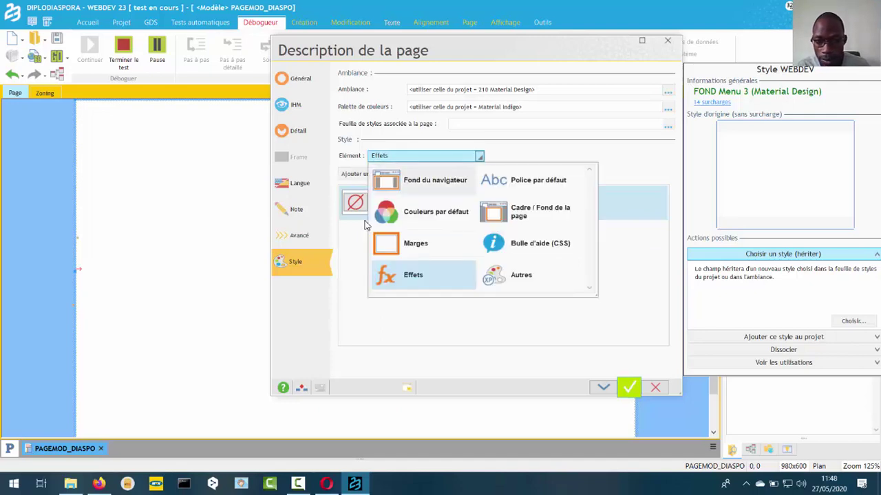
{"action": "key", "text": "Down"}
{"action": "key", "text": "Down"}
{"action": "key", "text": "Down"}
{"action": "key", "text": "Down"}
{"action": "key", "text": "Return"}
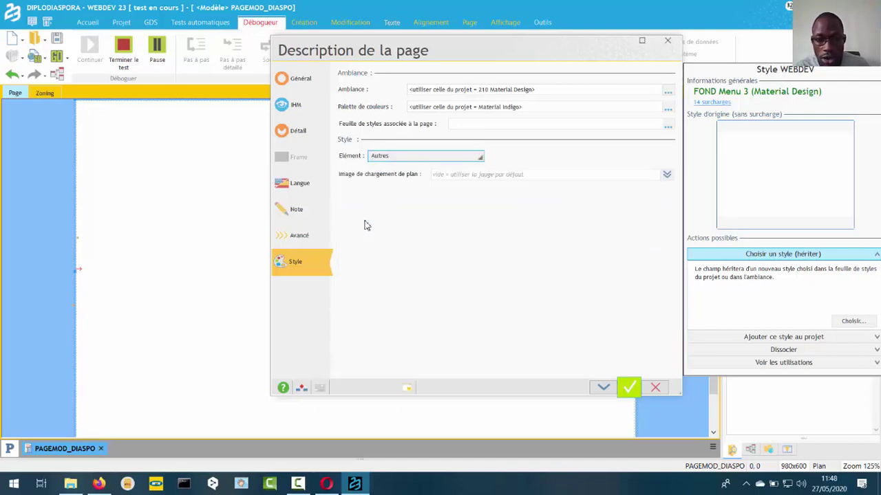
{"action": "key", "text": "alt+Down"}
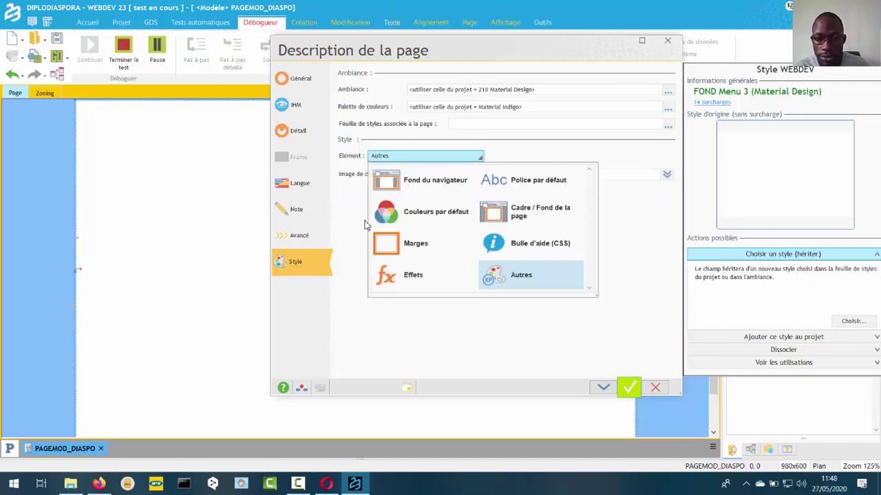
{"action": "key", "text": "Escape"}
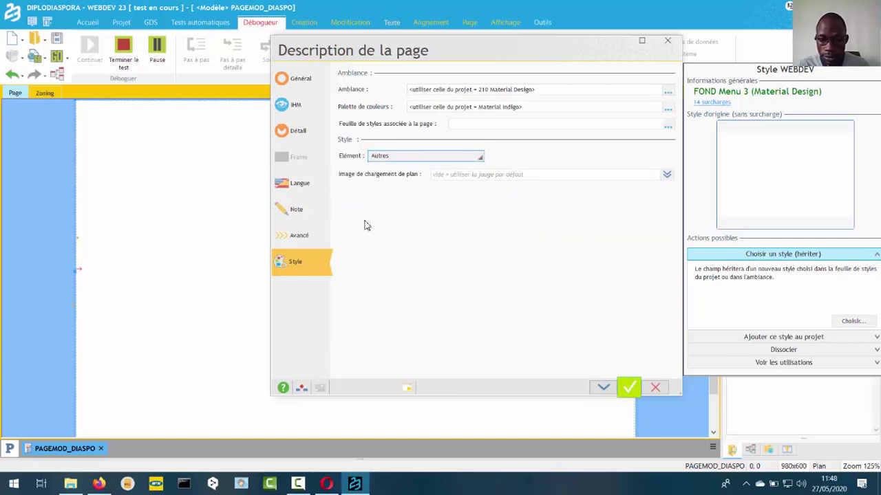
Validate the page description, enlarge the page to 1144 x 715, and save it and test it in the browser
{"action": "key", "text": "Return"}
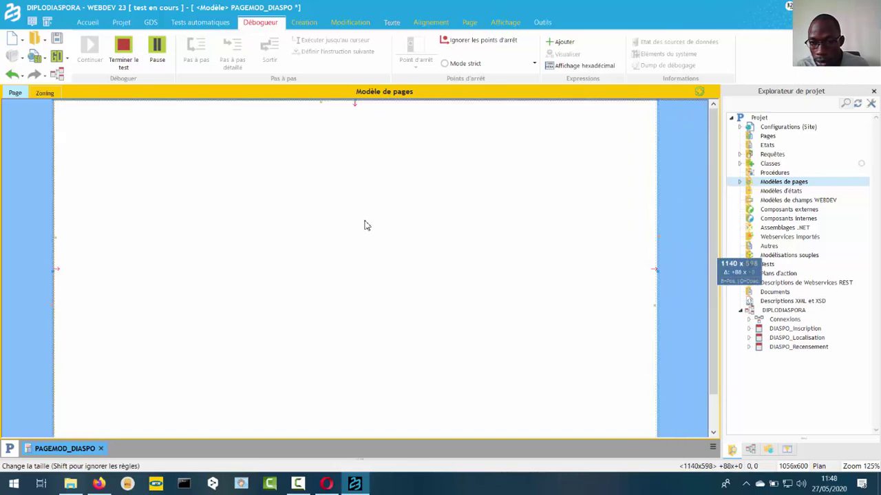
{"action": "scroll", "coordinate": [366, 225], "scroll_direction": "down", "scroll_amount": 2}
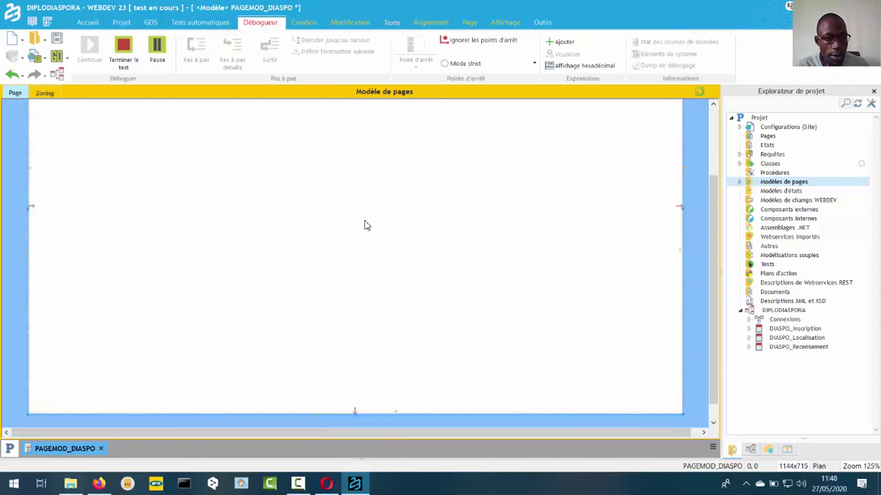
{"action": "key", "text": "ctrl+s"}
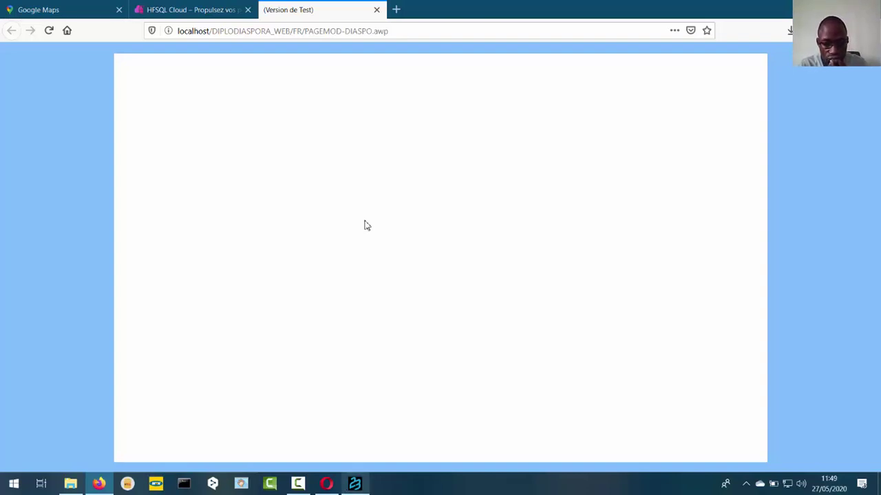
{"action": "key", "text": "alt+Tab"}
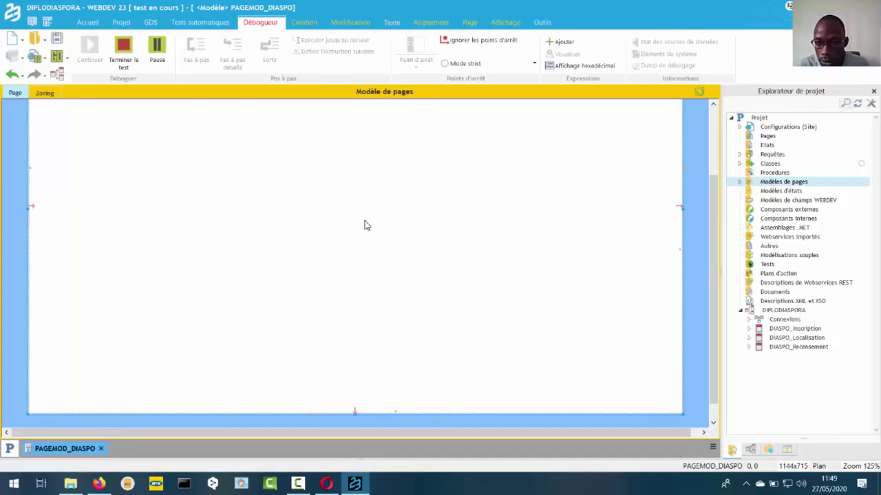
Widen the page to 1284 x 715, test it in the browser and return to the WEBDEV project
{"action": "left_click_drag", "start_coordinate": [682, 209], "coordinate": [735, 208]}
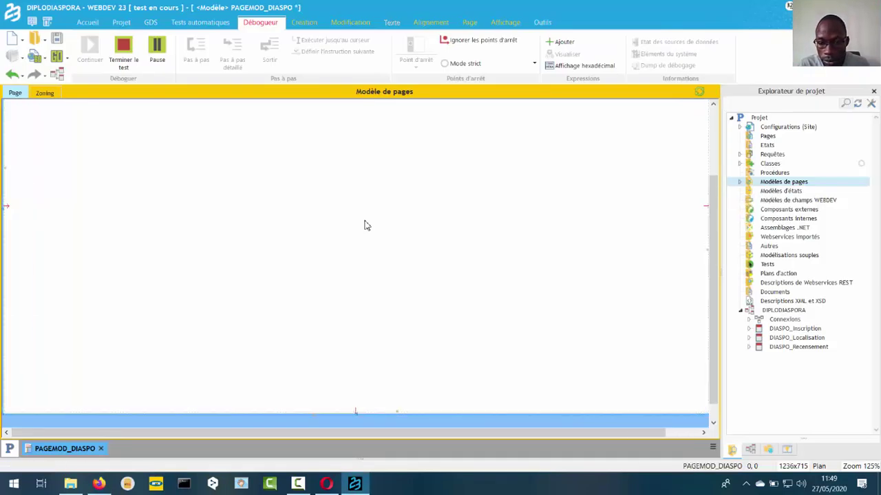
{"action": "left_click_drag", "start_coordinate": [344, 433], "coordinate": [380, 433]}
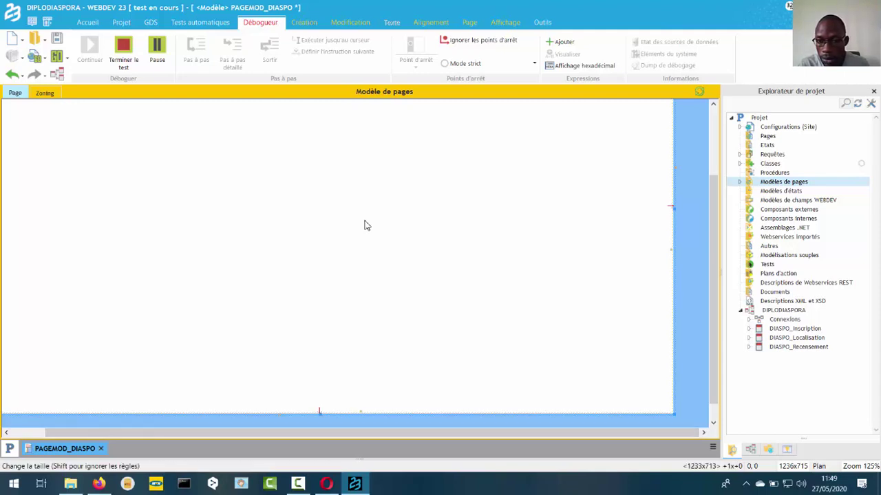
{"action": "left_click_drag", "start_coordinate": [671, 206], "coordinate": [698, 207]}
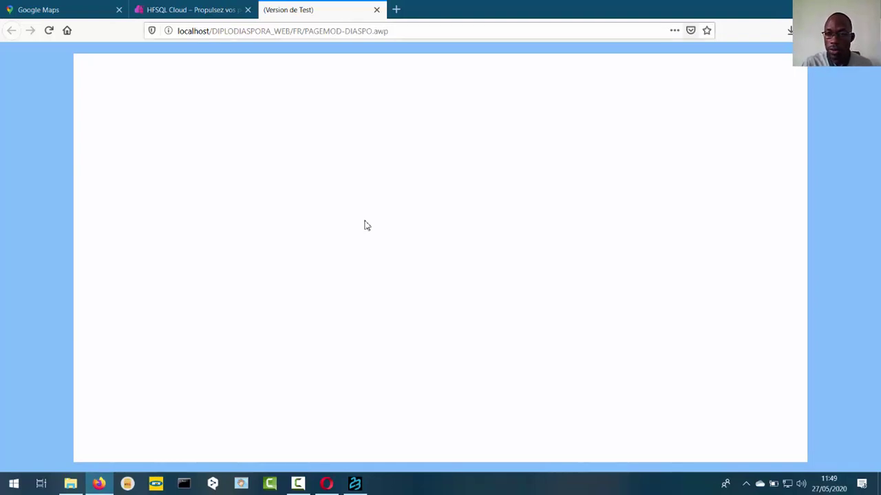
{"action": "key", "text": "alt+Tab"}
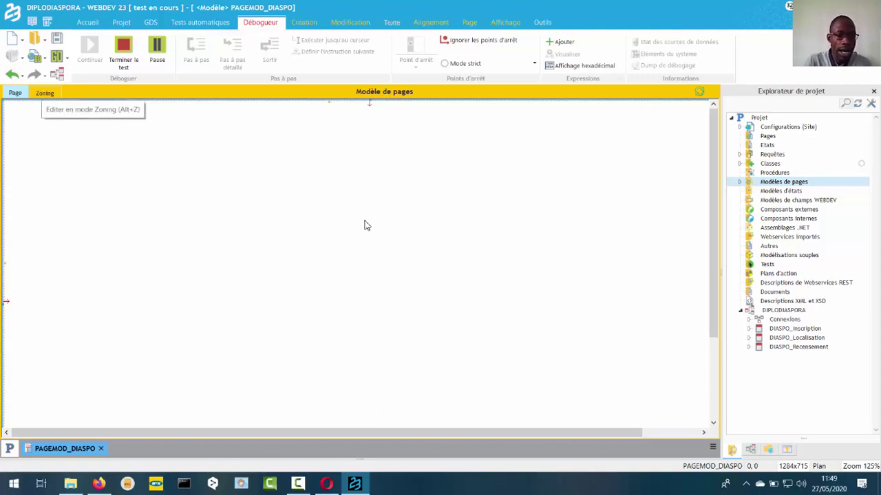
Switch the page template to Zoning mode and split off a full-width header zone at the top of the page
{"action": "key", "text": "alt+z"}
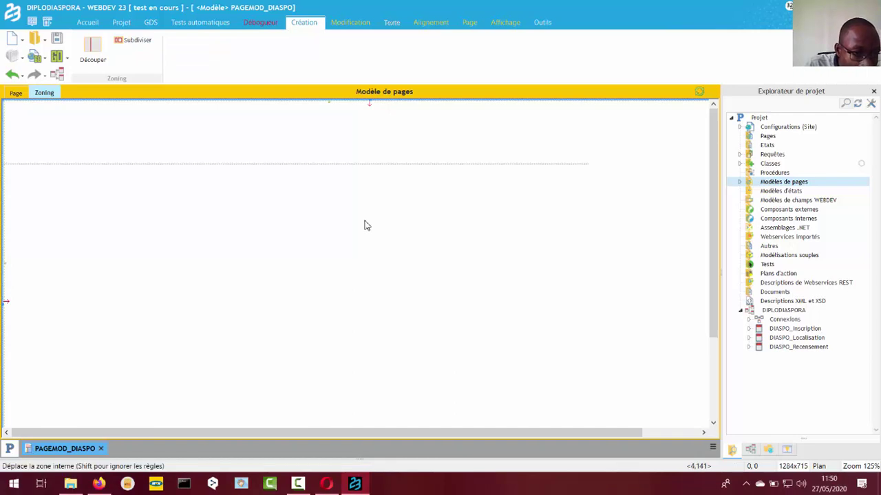
{"action": "scroll", "coordinate": [367, 226], "scroll_direction": "down", "scroll_amount": 4}
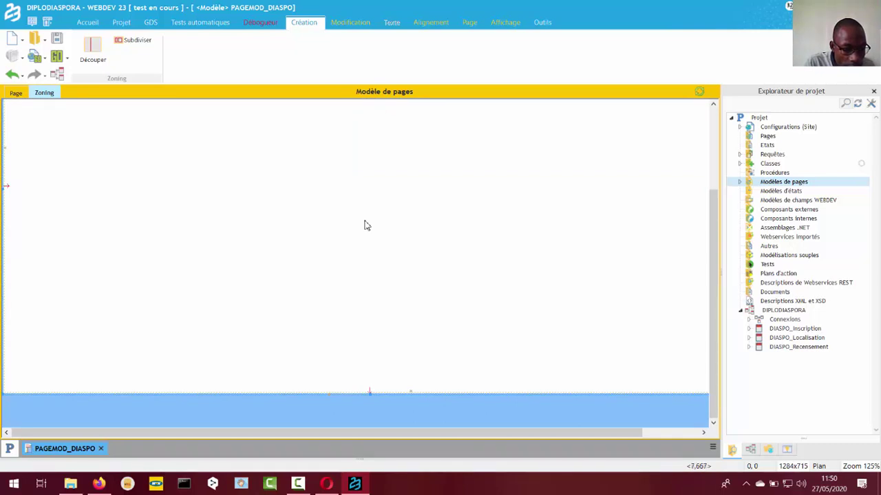
{"action": "left_click", "coordinate": [367, 225]}
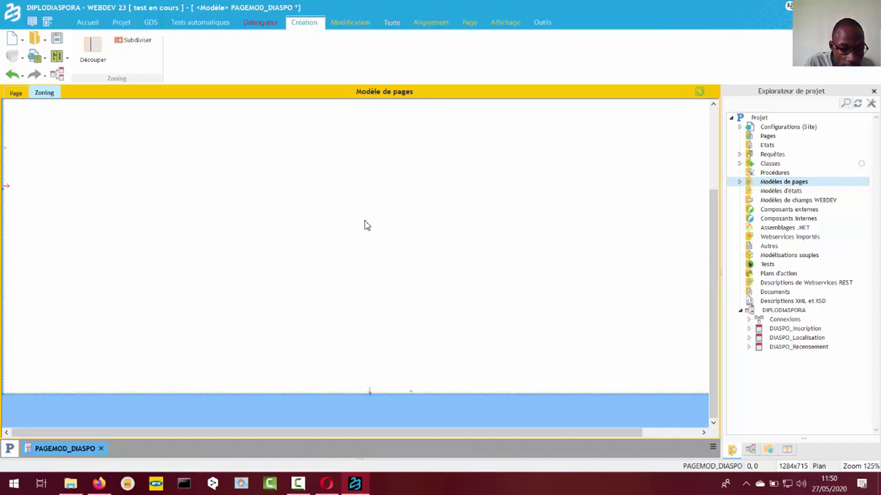
{"action": "scroll", "coordinate": [367, 226], "scroll_direction": "up", "scroll_amount": 4}
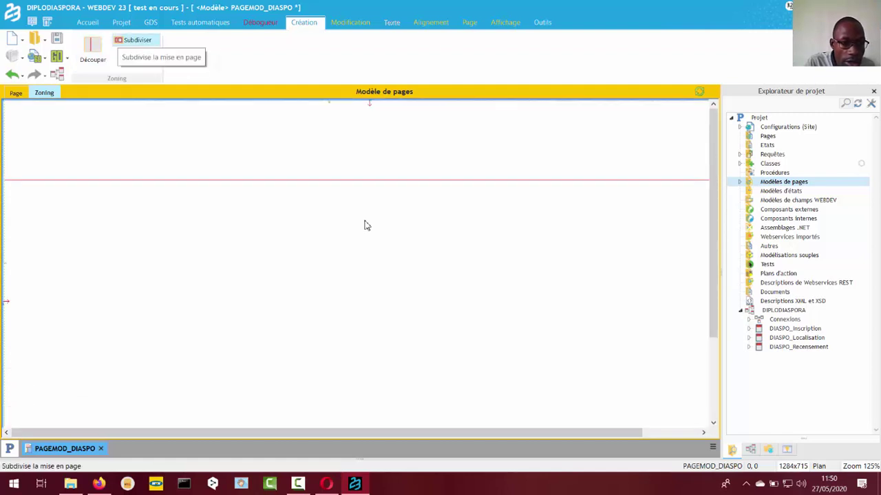
Split off a full-width footer zone at the bottom of the page and check both zone boundaries
{"action": "scroll", "coordinate": [367, 226], "scroll_direction": "down", "scroll_amount": 4}
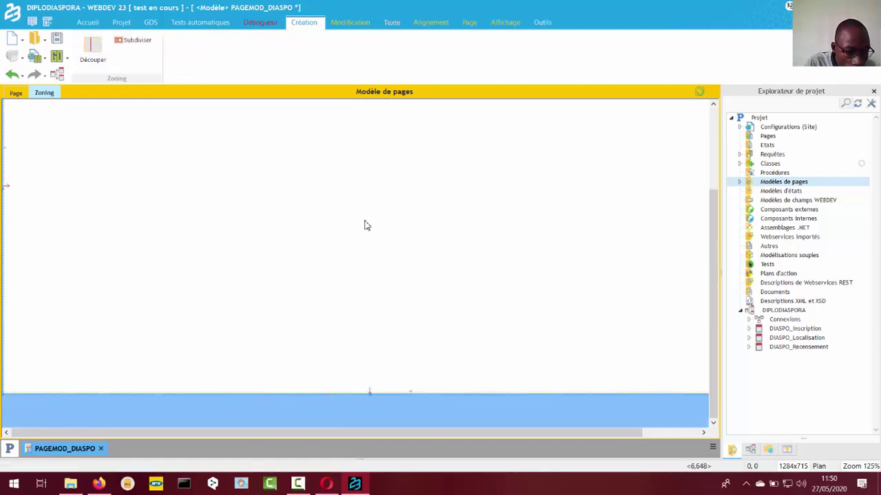
{"action": "left_click", "coordinate": [367, 226]}
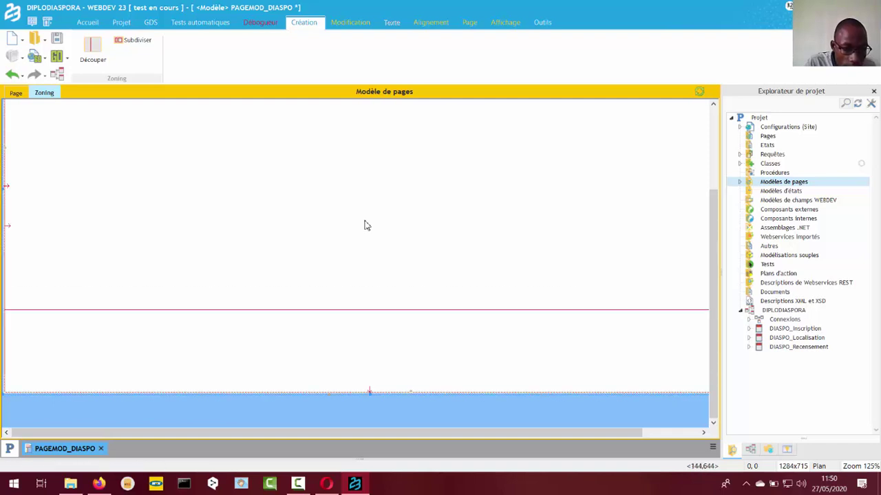
{"action": "scroll", "coordinate": [367, 226], "scroll_direction": "up", "scroll_amount": 2}
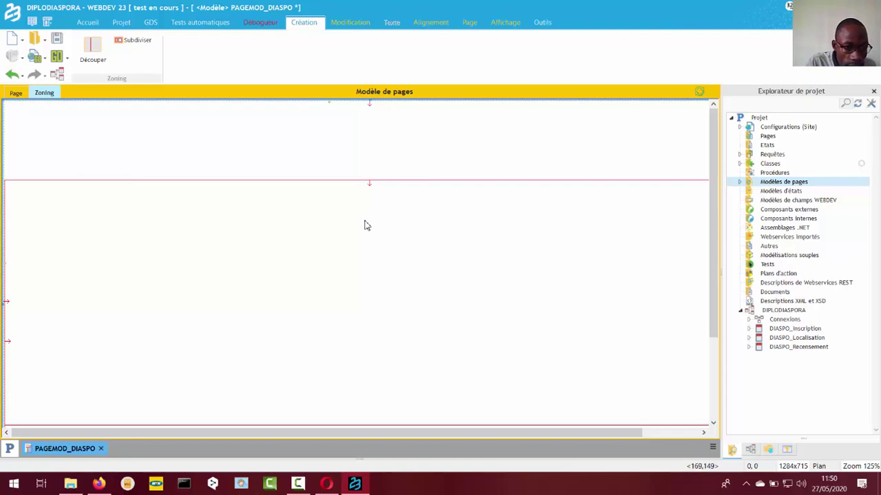
{"action": "scroll", "coordinate": [367, 225], "scroll_direction": "down", "scroll_amount": 2}
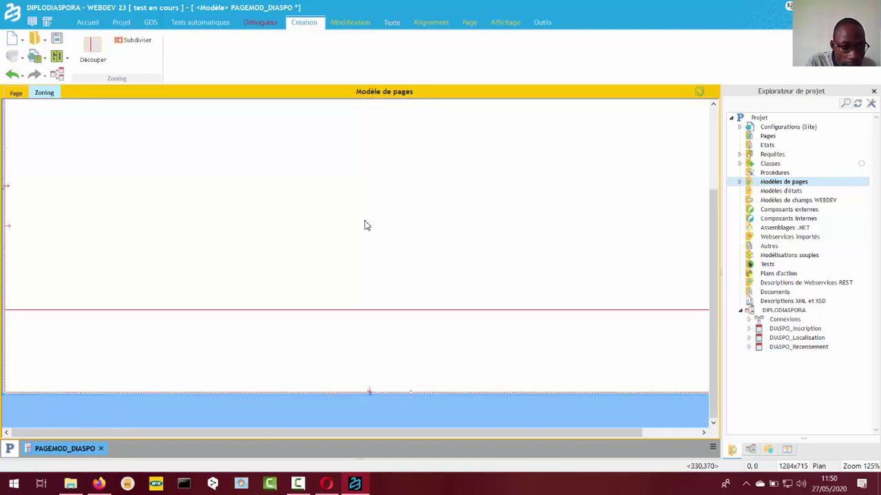
{"action": "scroll", "coordinate": [367, 226], "scroll_direction": "up", "scroll_amount": 2}
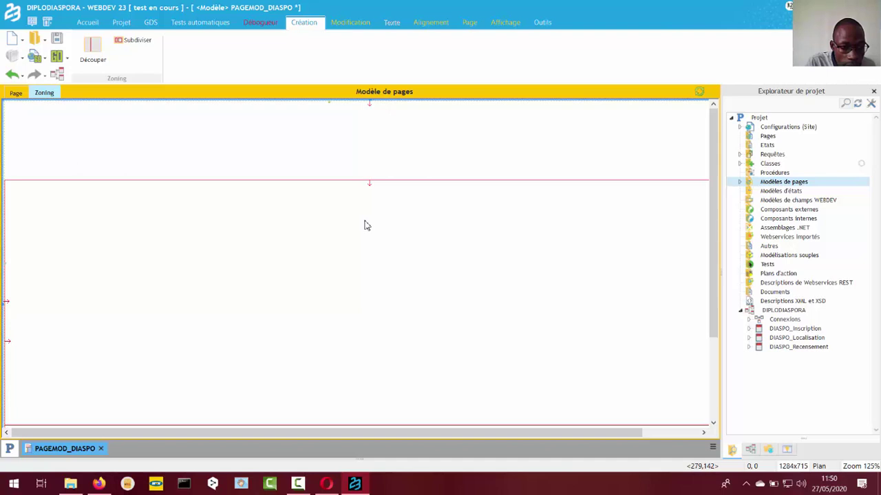
Split the body zone vertically into a left column about 275 wide and a right zone about 1001 wide
{"action": "scroll", "coordinate": [367, 225], "scroll_direction": "down", "scroll_amount": 2}
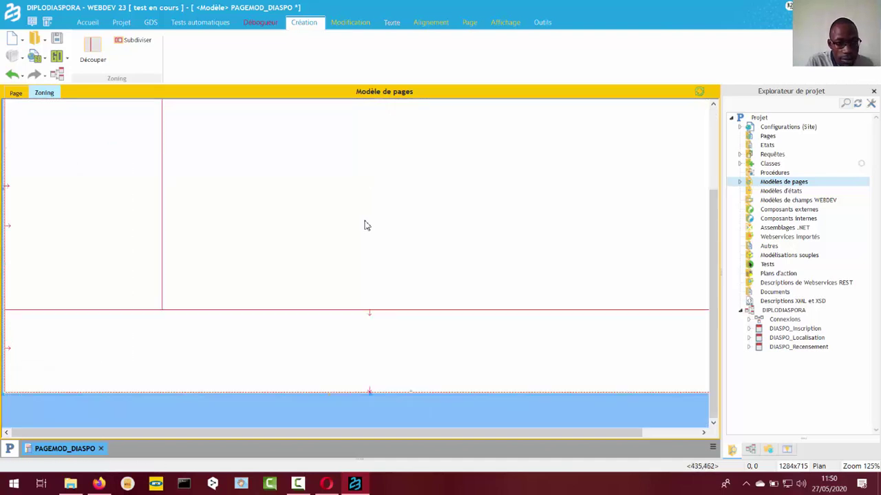
{"action": "scroll", "coordinate": [367, 226], "scroll_direction": "up", "scroll_amount": 2}
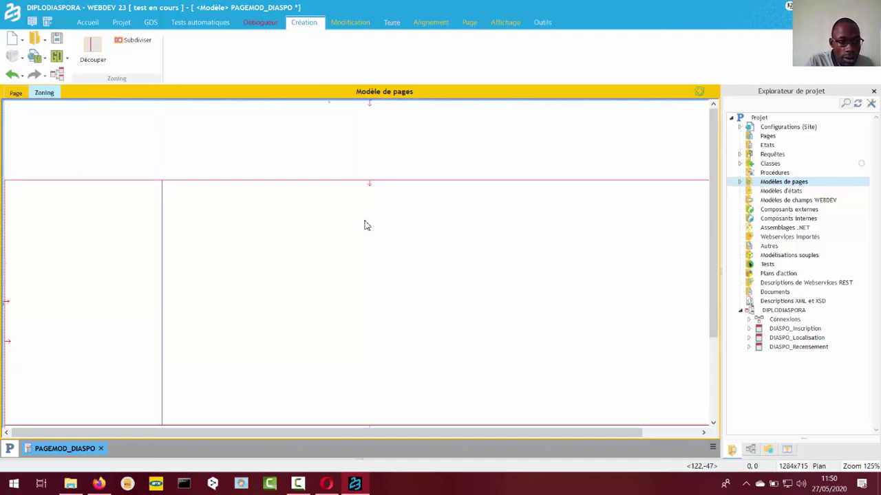
{"action": "right_click", "coordinate": [367, 226]}
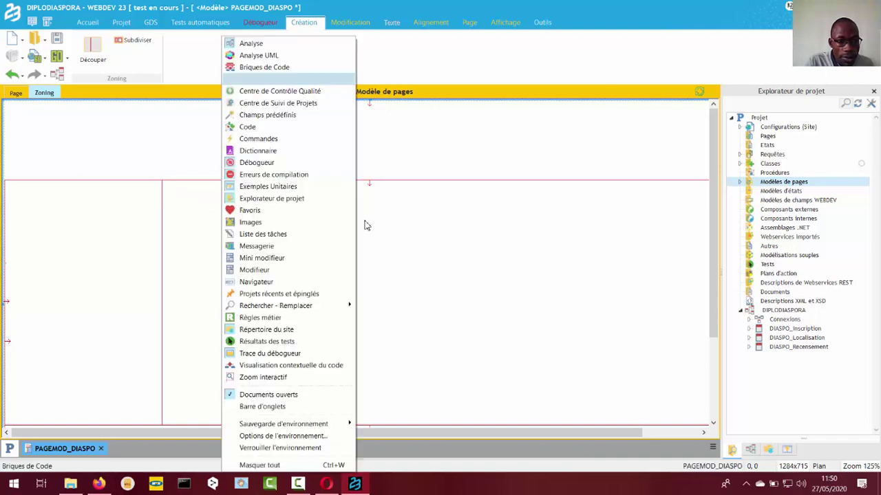
{"action": "key", "text": "Escape"}
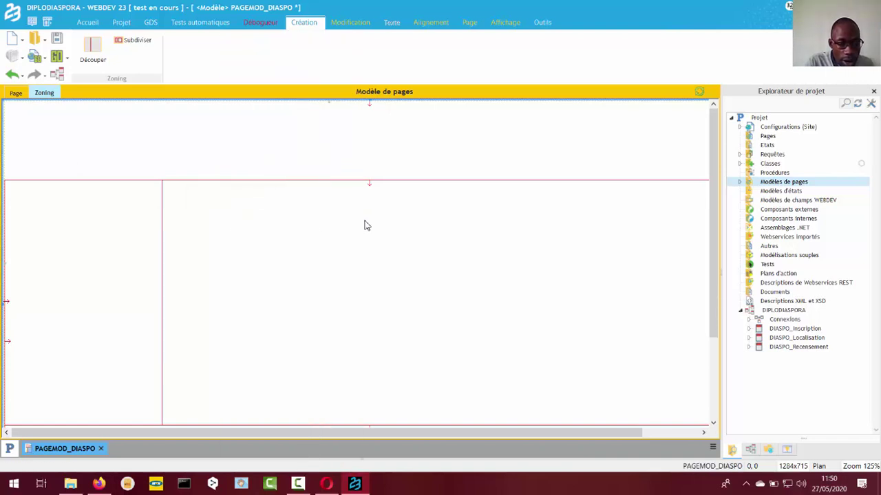
{"action": "scroll", "coordinate": [367, 226], "scroll_direction": "down", "scroll_amount": 2}
{"action": "scroll", "coordinate": [366, 226], "scroll_direction": "up", "scroll_amount": 2}
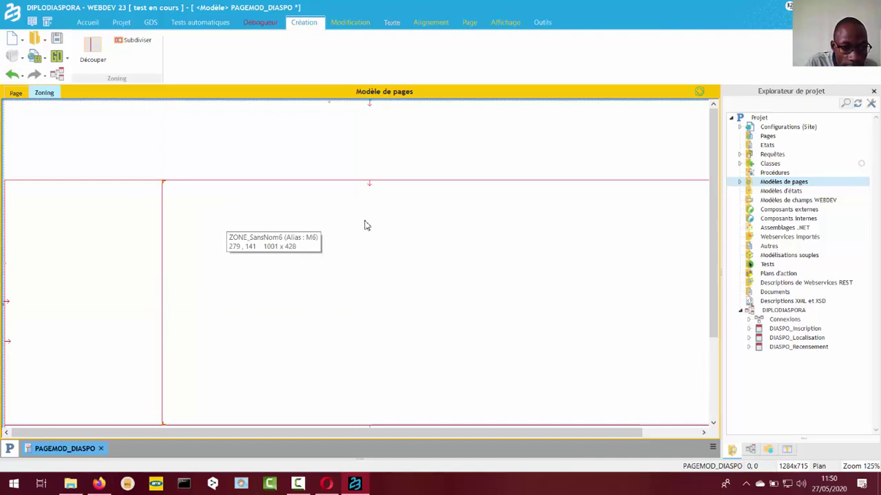
{"action": "left_click", "coordinate": [367, 226]}
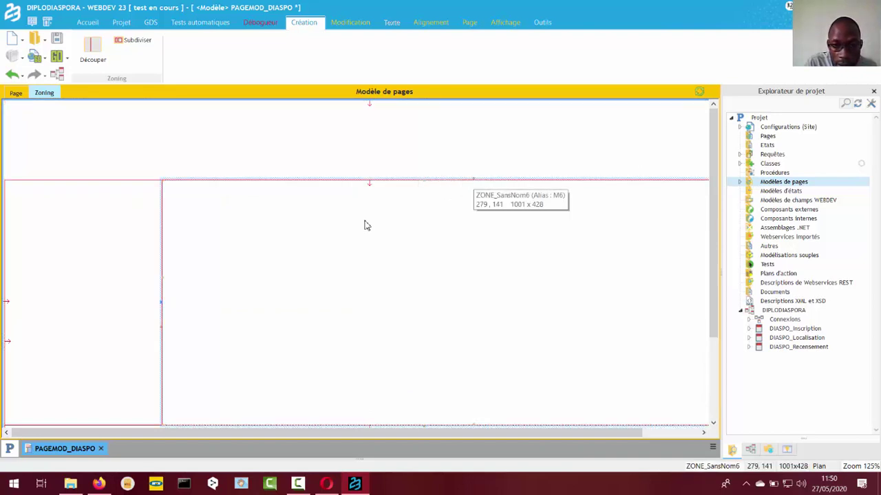
Try heightening the left column to about 471 and undo the resize
{"action": "key", "text": "Tab"}
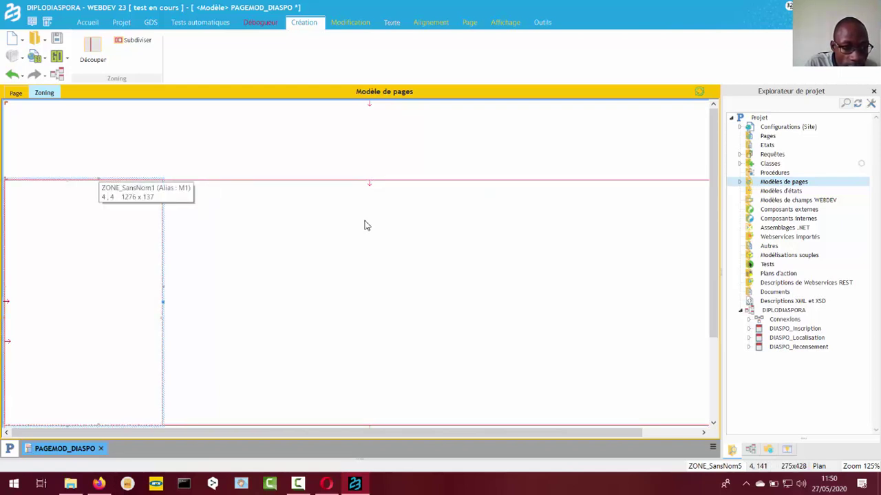
{"action": "left_click_drag", "start_coordinate": [99, 179], "coordinate": [98, 155]}
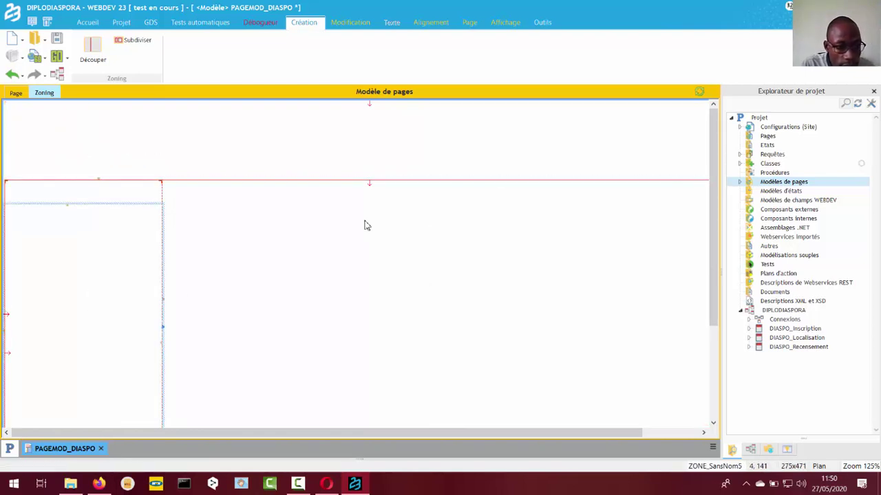
{"action": "key", "text": "ctrl+z"}
{"action": "scroll", "coordinate": [366, 225], "scroll_direction": "down", "scroll_amount": 3}
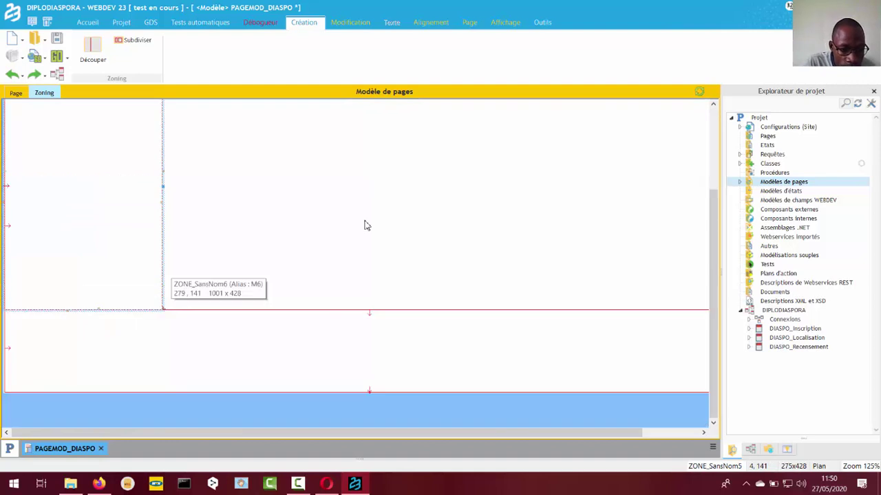
{"action": "key", "text": "ctrl+z"}
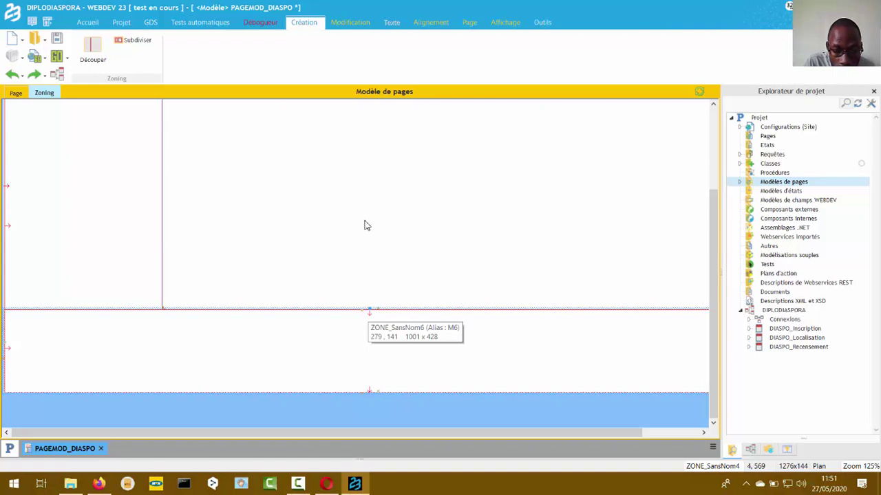
Lengthen the body zones by moving the footer zone's upper boundary down to a Y position of about 738
{"action": "left_click_drag", "start_coordinate": [366, 226], "coordinate": [366, 226]}
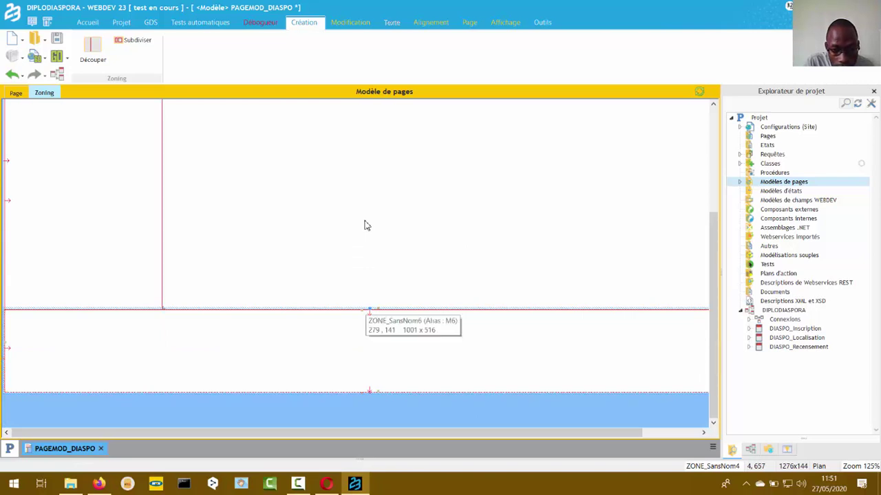
{"action": "left_click_drag", "start_coordinate": [366, 226], "coordinate": [366, 225]}
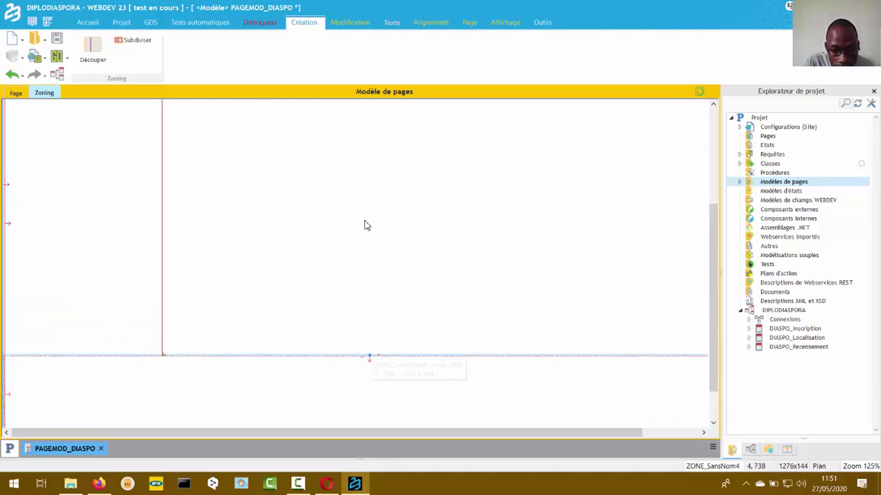
{"action": "scroll", "coordinate": [367, 225], "scroll_direction": "down", "scroll_amount": 1}
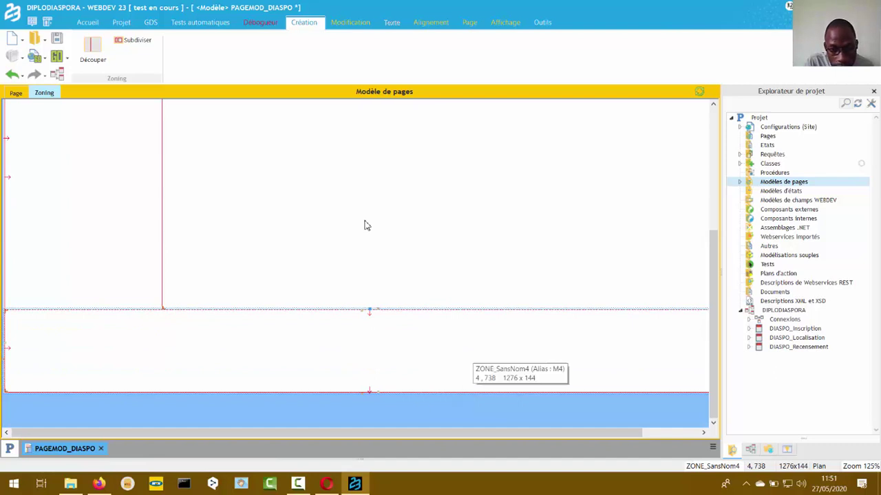
{"action": "scroll", "coordinate": [366, 226], "scroll_direction": "up", "scroll_amount": 2}
{"action": "scroll", "coordinate": [366, 226], "scroll_direction": "down", "scroll_amount": 2}
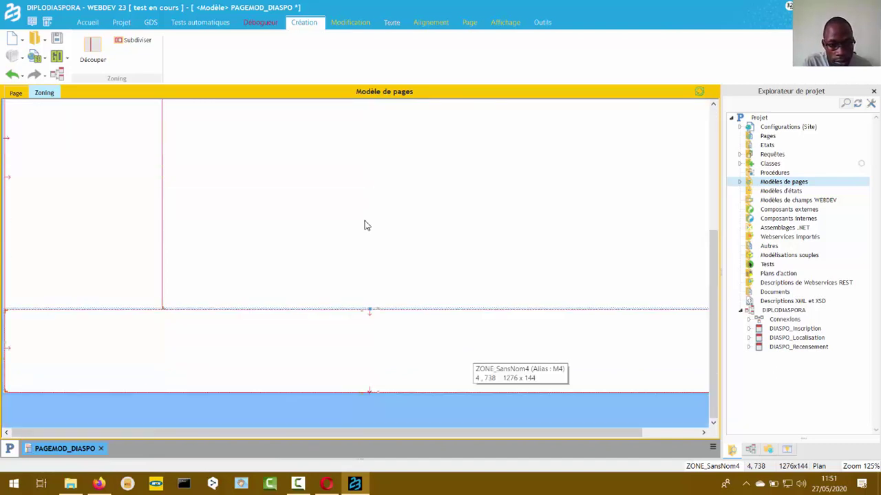
Undo the boundary moves and all zone splits back to a single undivided page, and save the page template
{"action": "key", "text": "ctrl+z"}
{"action": "key", "text": "ctrl+z"}
{"action": "key", "text": "ctrl+z"}
{"action": "key", "text": "ctrl+z"}
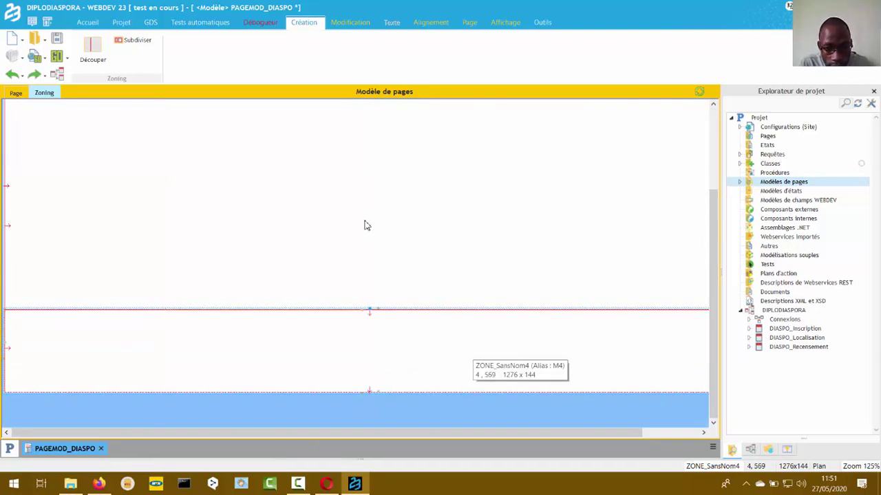
{"action": "scroll", "coordinate": [366, 226], "scroll_direction": "up", "scroll_amount": 3}
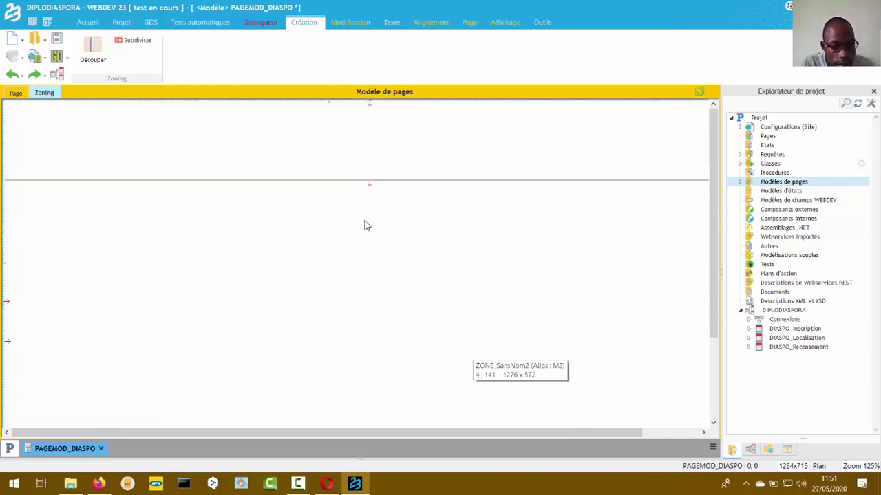
{"action": "key", "text": "ctrl+z"}
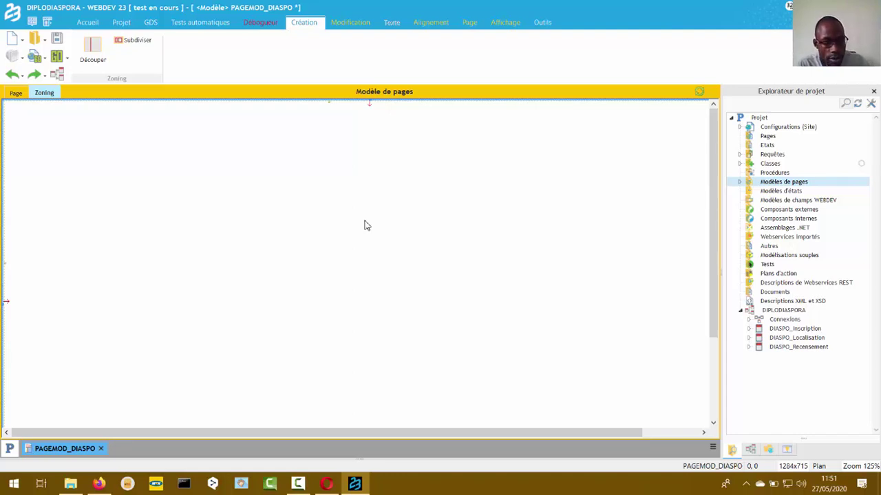
{"action": "key", "text": "ctrl+s"}
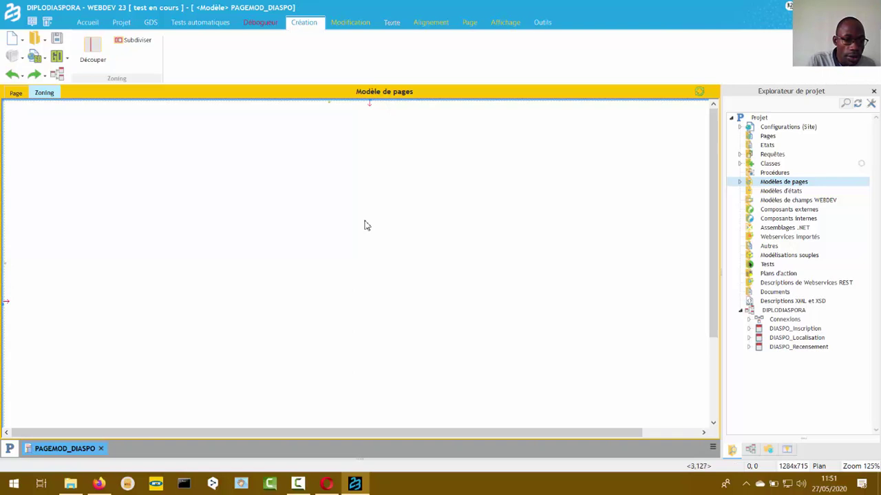
{"action": "right_click", "coordinate": [366, 225]}
{"action": "key", "text": "Escape"}
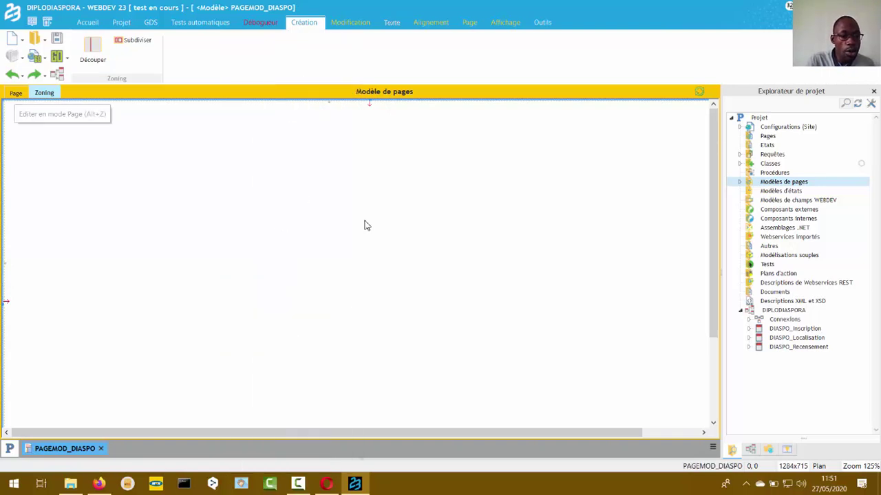
Return to Page mode and cut the page layout horizontally to split off a full-width header zone down to about Y 125
{"action": "key", "text": "alt+1"}
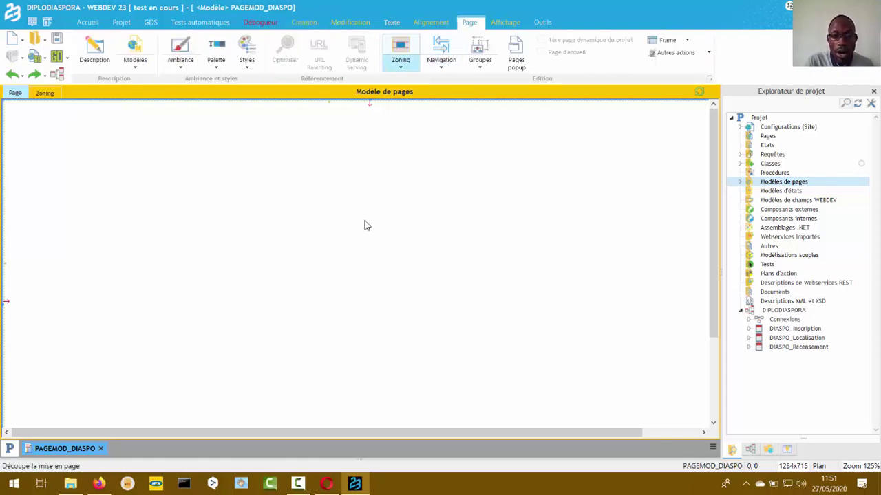
{"action": "key", "text": "Down"}
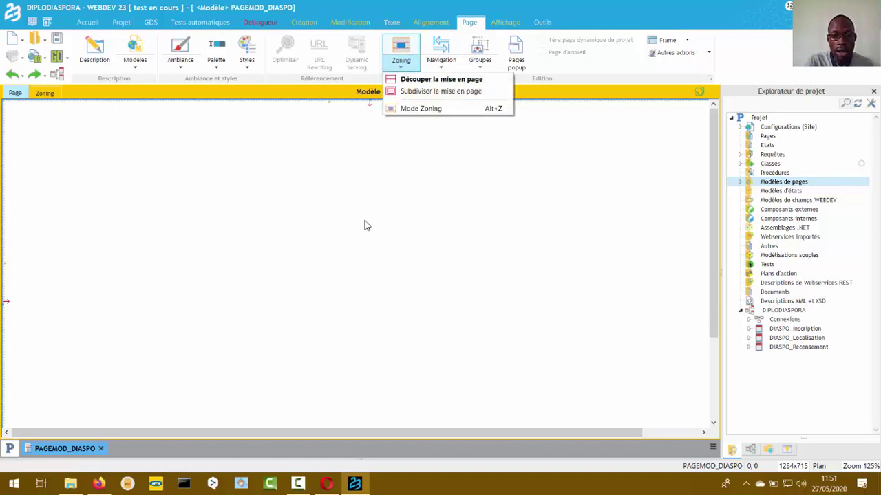
{"action": "key", "text": "Down"}
{"action": "key", "text": "Up"}
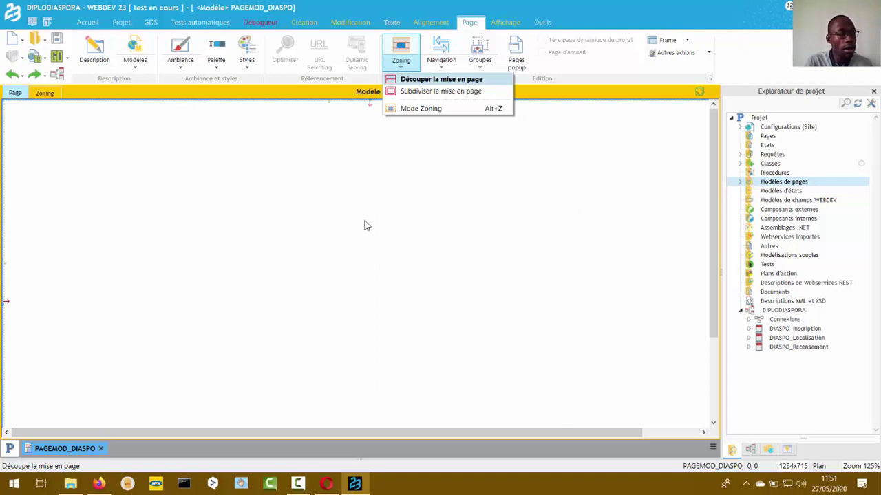
{"action": "key", "text": "Return"}
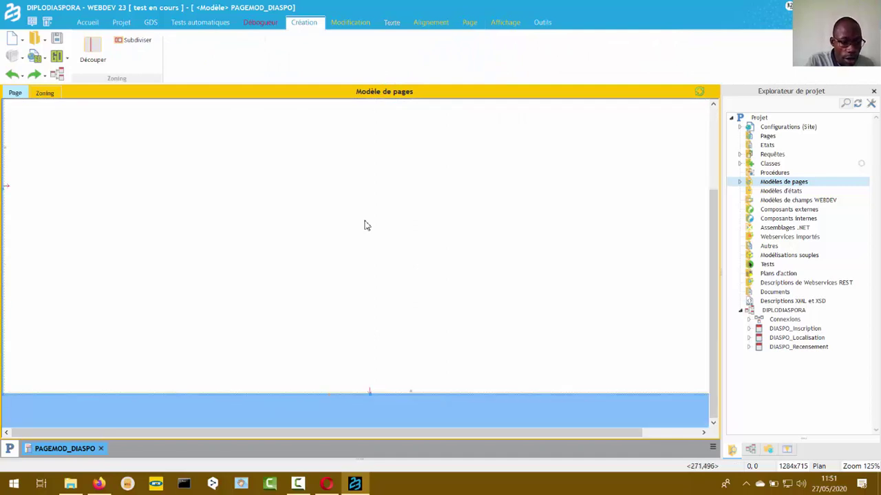
{"action": "scroll", "coordinate": [366, 225], "scroll_direction": "up", "scroll_amount": 5}
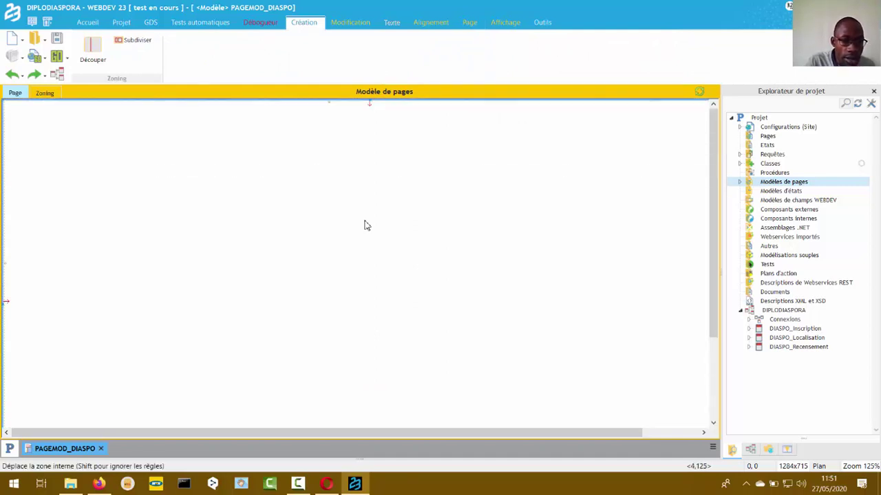
{"action": "scroll", "coordinate": [366, 226], "scroll_direction": "down", "scroll_amount": 5}
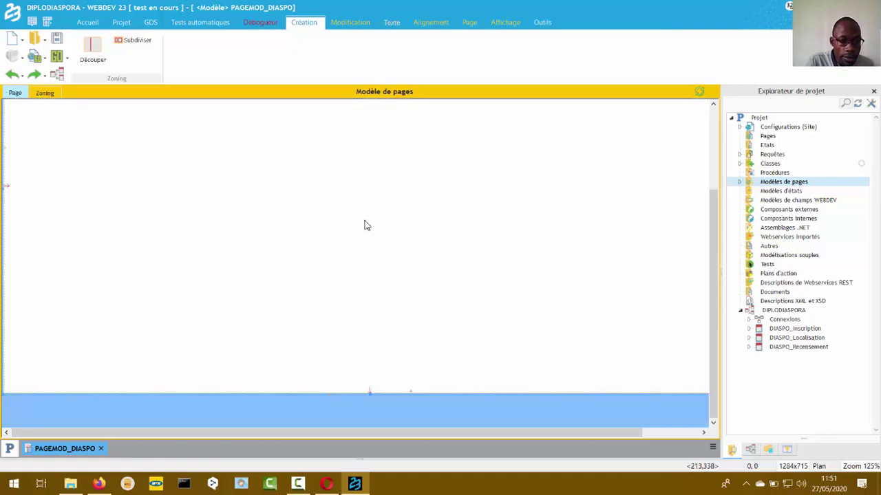
{"action": "scroll", "coordinate": [366, 226], "scroll_direction": "up", "scroll_amount": 5}
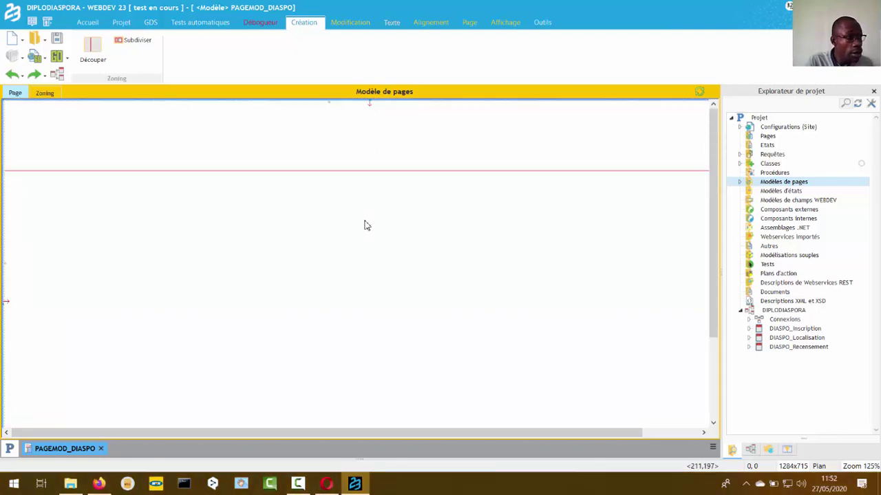
Try to split off a full-width footer zone near the bottom of the page, and switch to Zoning mode
{"action": "scroll", "coordinate": [366, 225], "scroll_direction": "down", "scroll_amount": 5}
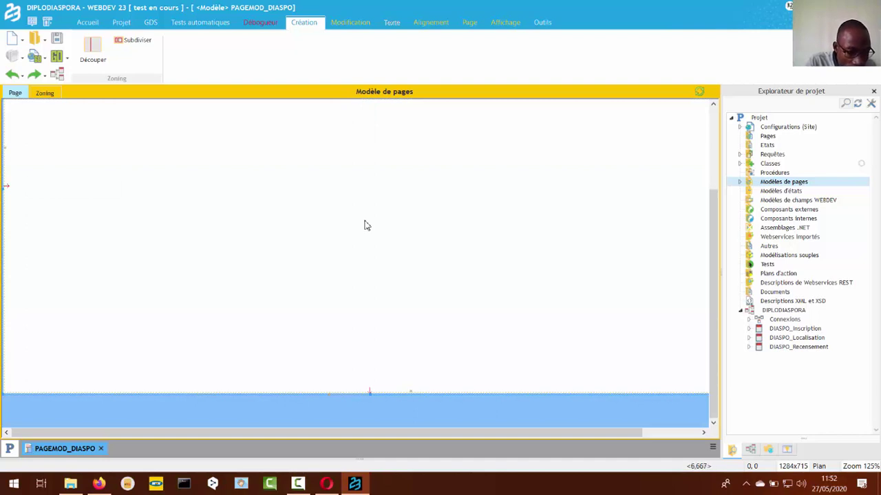
{"action": "left_click", "coordinate": [6, 310]}
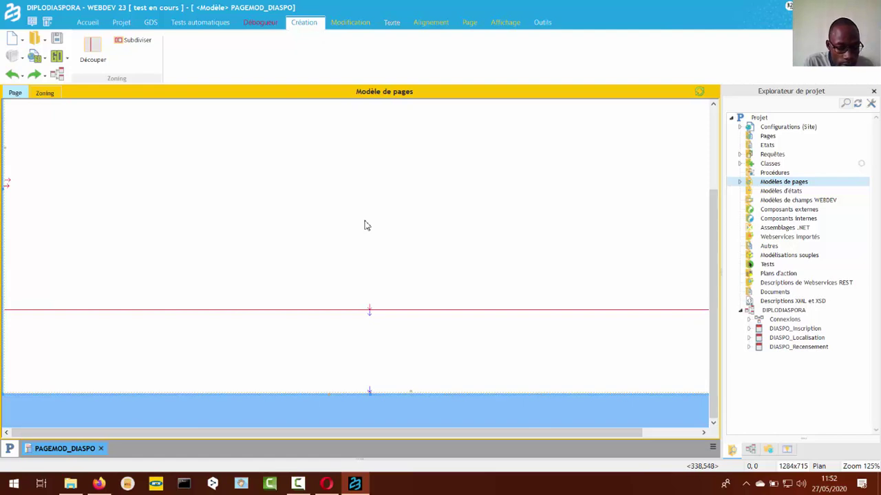
{"action": "left_click", "coordinate": [44, 93]}
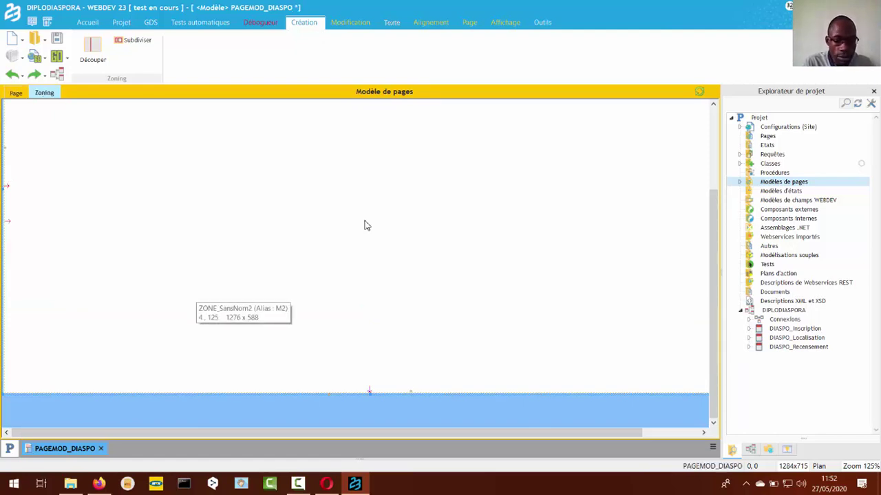
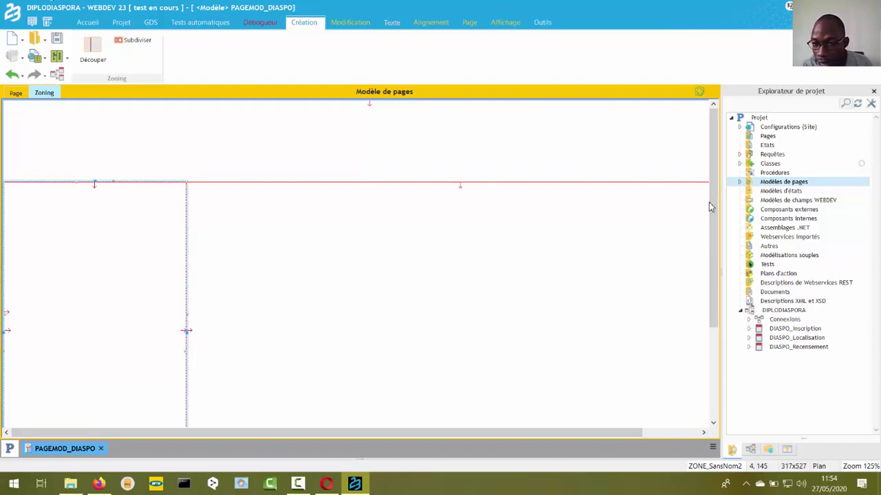
List the fields of the PAGEMOD_DIASPO page template in the project tree
{"action": "left_click", "coordinate": [740, 182]}
{"action": "left_click", "coordinate": [751, 192]}
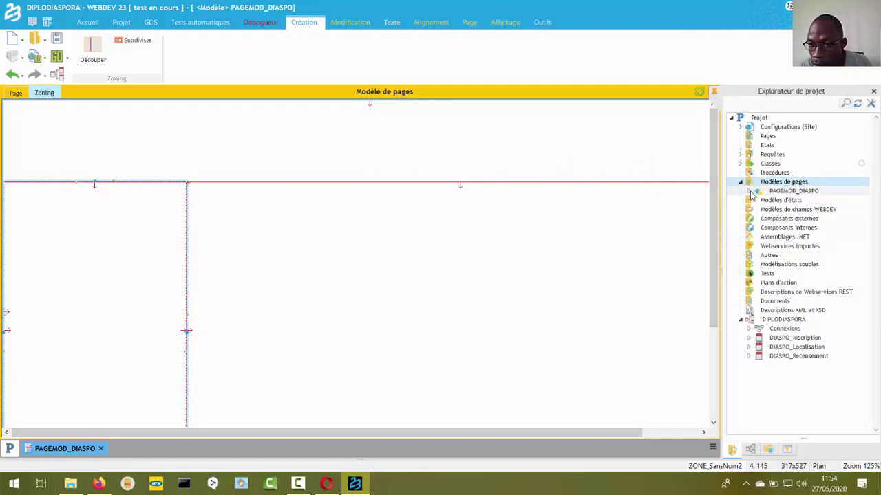
{"action": "left_click", "coordinate": [749, 192]}
{"action": "left_click", "coordinate": [758, 203]}
{"action": "left_click", "coordinate": [758, 203]}
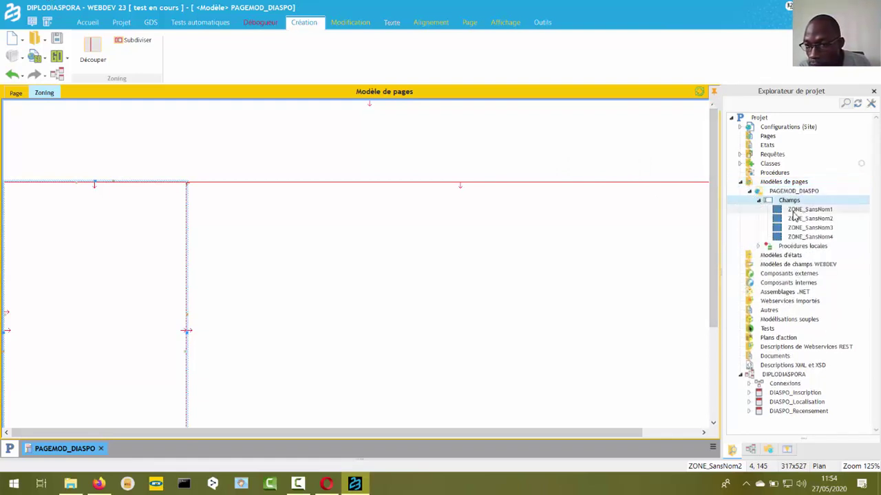
Rename the full-width header zone ZONE_SansNom1 as ZONE_Entete
{"action": "left_click", "coordinate": [831, 210]}
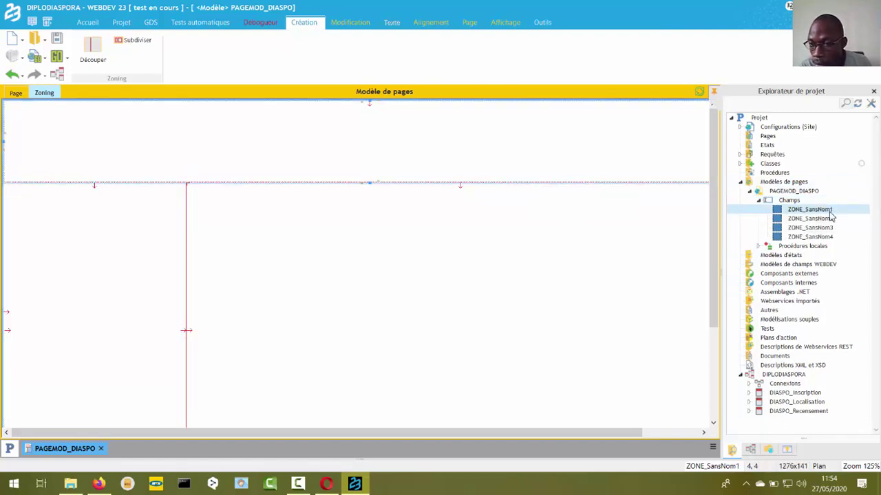
{"action": "right_click", "coordinate": [831, 211]}
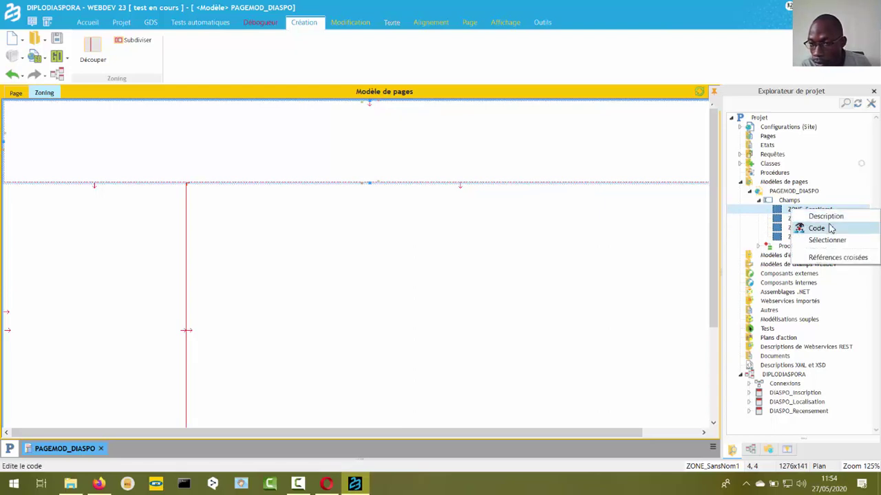
{"action": "left_click", "coordinate": [832, 218]}
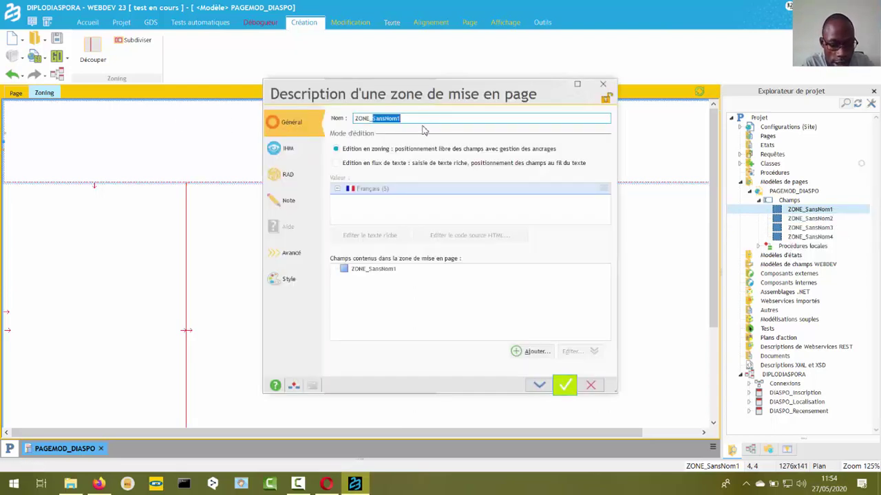
{"action": "type", "text": "Ent"}
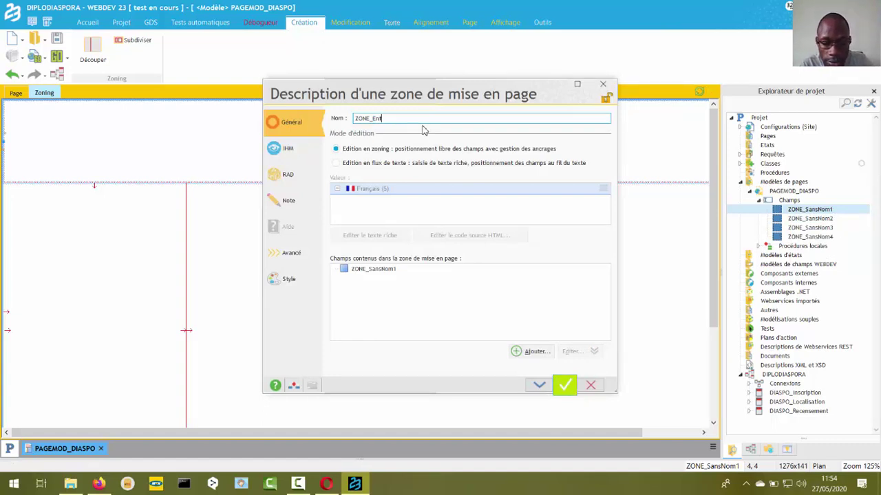
{"action": "type", "text": "ete"}
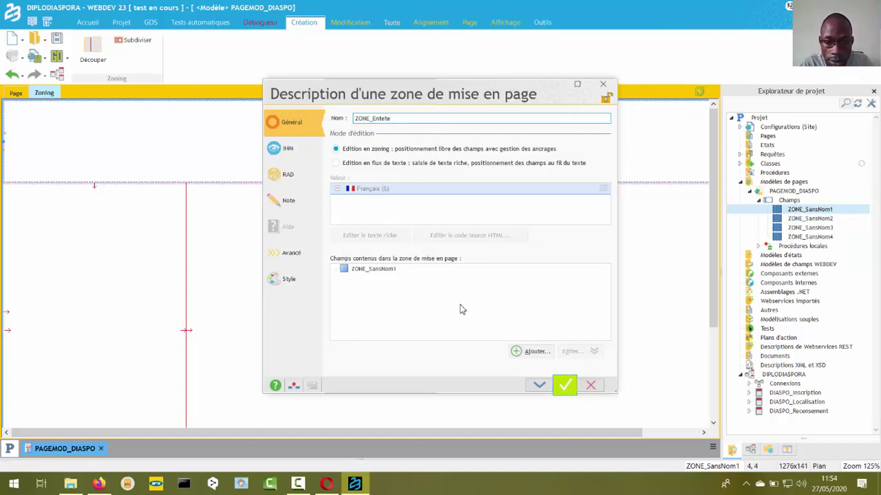
{"action": "left_click", "coordinate": [566, 386]}
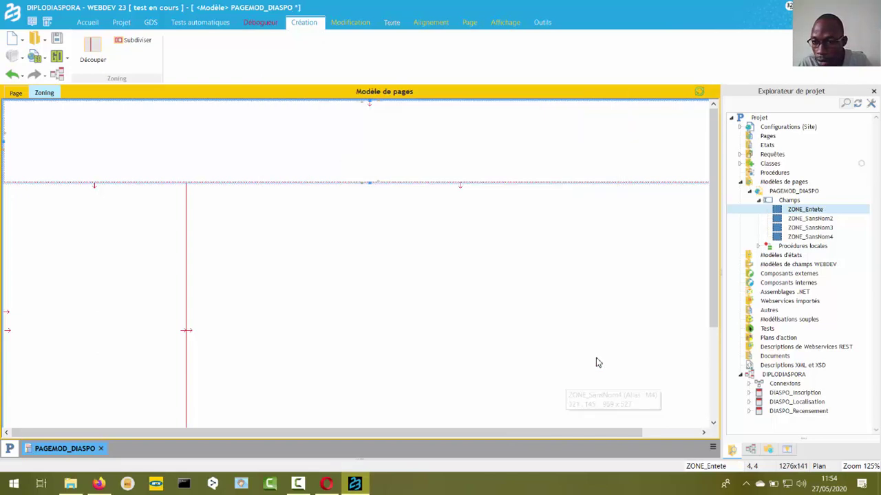
Rename the narrow left-column zone ZONE_SansNom2 as ZONE_Actualité
{"action": "left_click", "coordinate": [810, 218]}
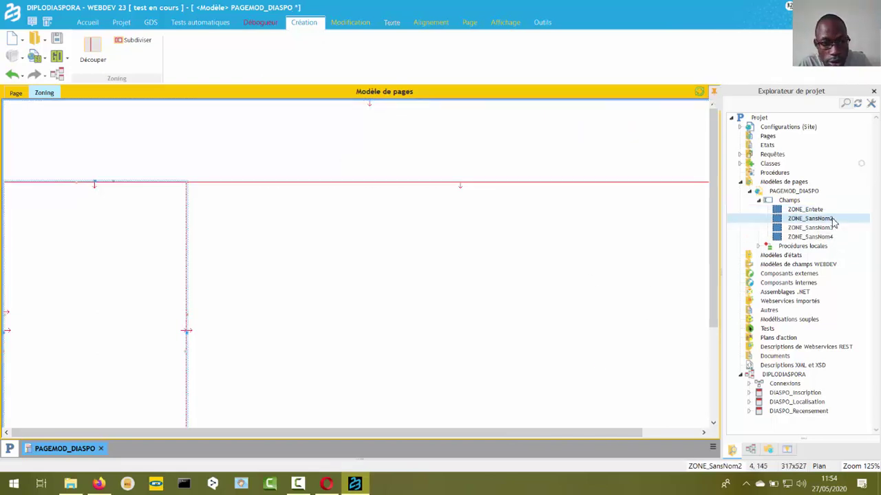
{"action": "scroll", "coordinate": [399, 320], "scroll_direction": "down", "scroll_amount": 2}
{"action": "scroll", "coordinate": [385, 321], "scroll_direction": "up", "scroll_amount": 2}
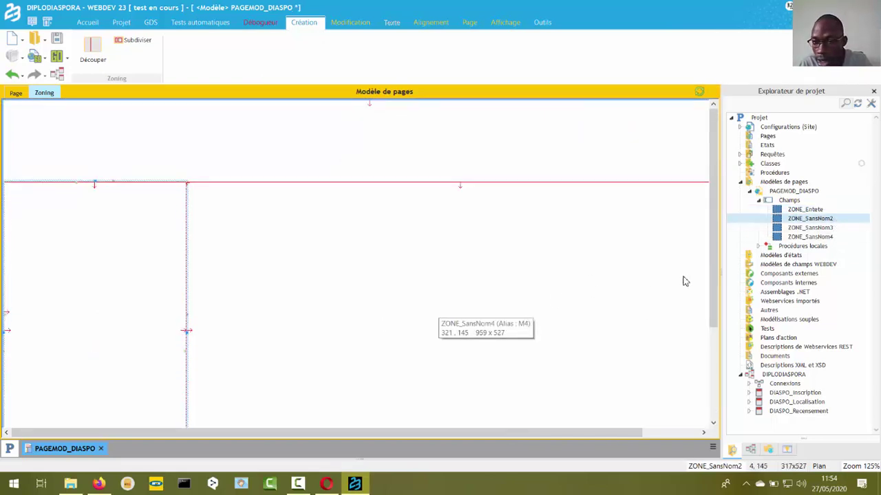
{"action": "right_click", "coordinate": [823, 221]}
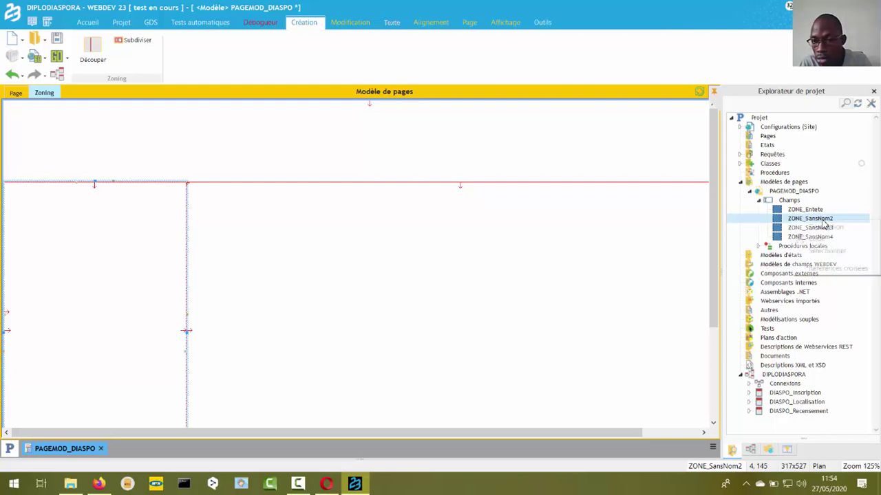
{"action": "left_click", "coordinate": [828, 229]}
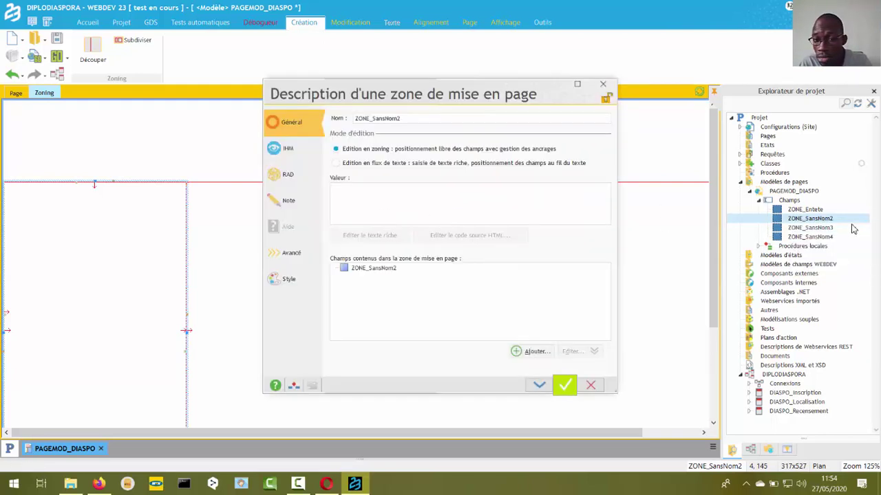
{"action": "type", "text": "I"}
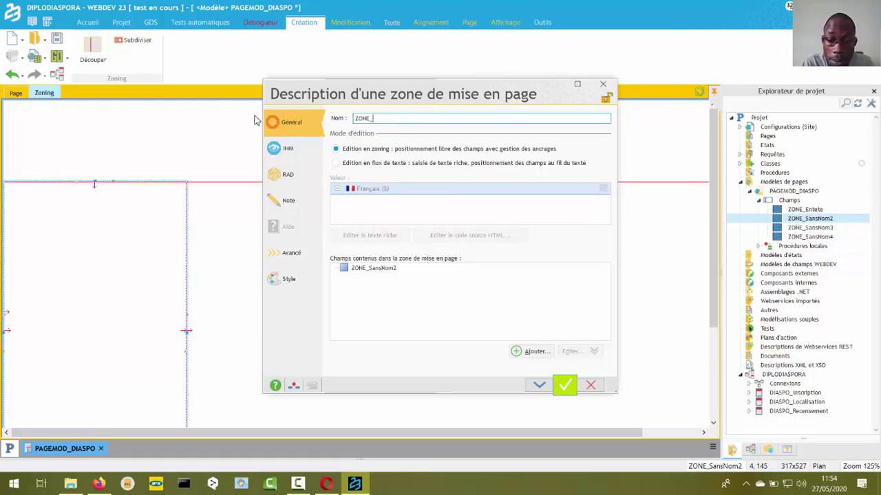
{"action": "type", "text": "en"}
{"action": "key", "text": "BackSpace"}
{"action": "key", "text": "BackSpace"}
{"action": "key", "text": "BackSpace"}
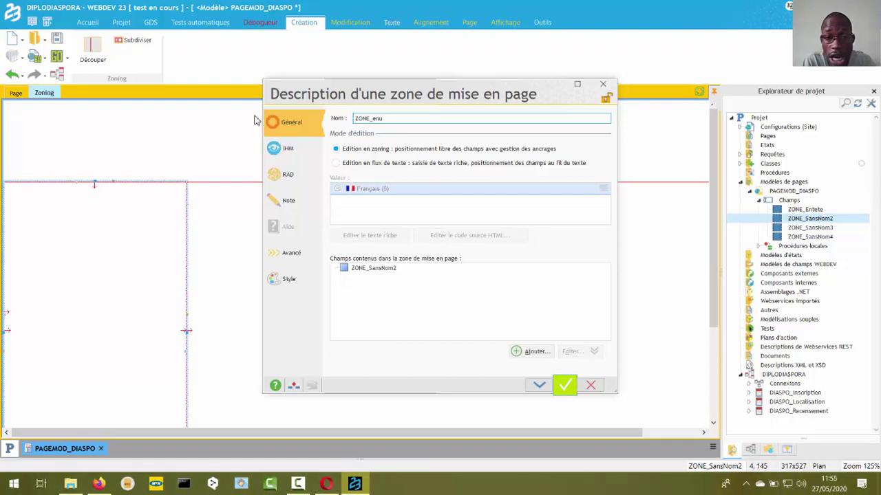
{"action": "type", "text": "Actu"}
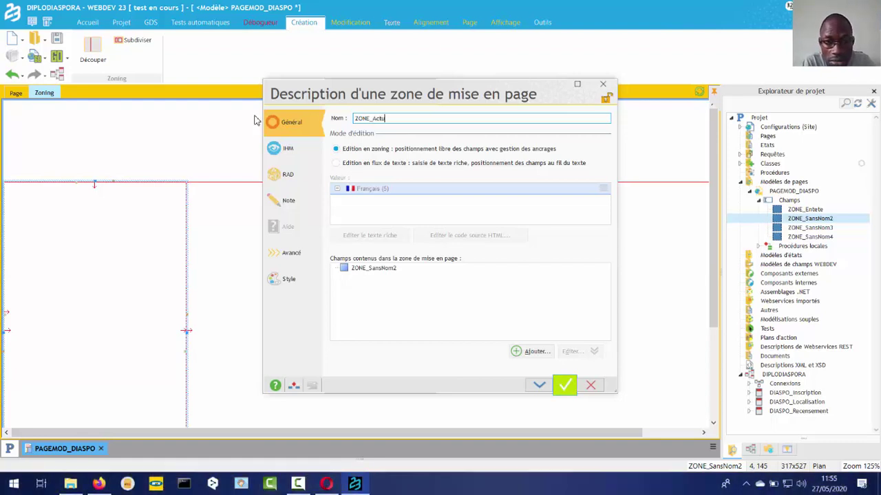
{"action": "key", "text": "Tab"}
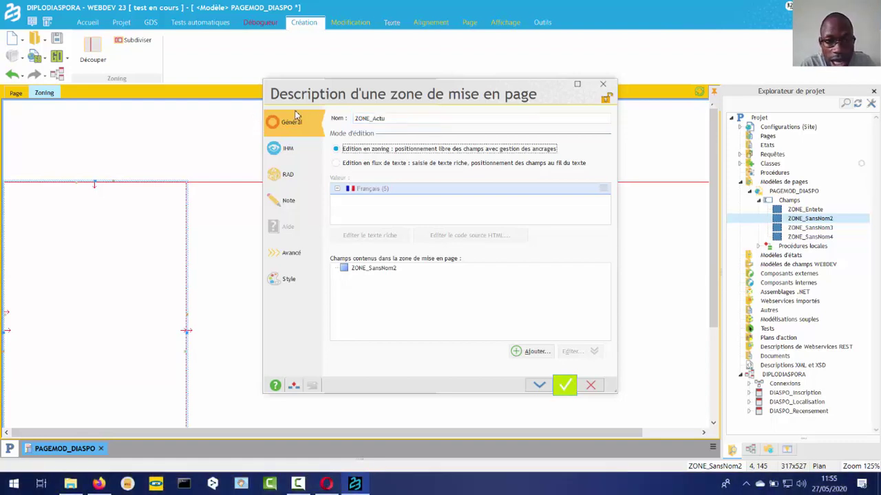
{"action": "double_click", "coordinate": [398, 118]}
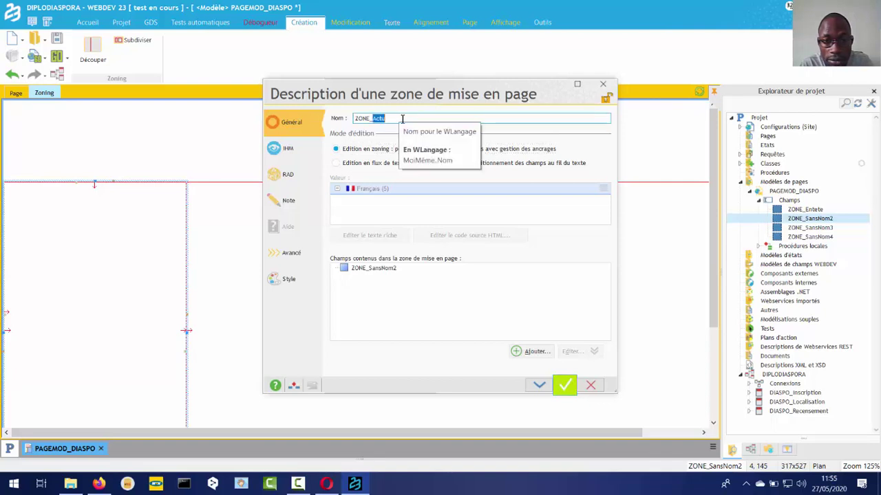
{"action": "left_click", "coordinate": [403, 118]}
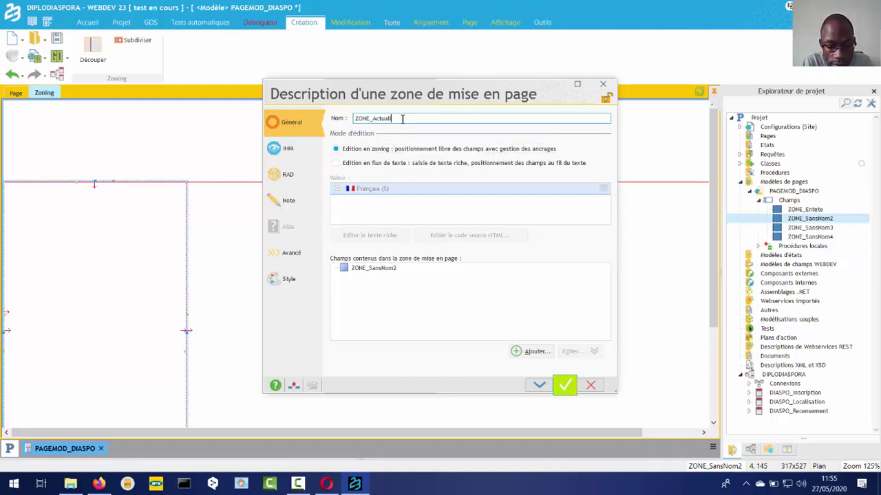
{"action": "left_click", "coordinate": [564, 385]}
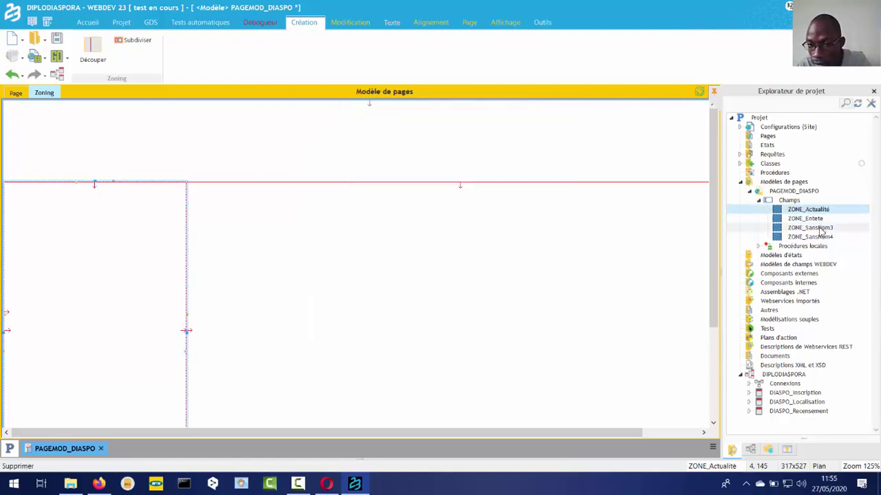
Rename the full-width footer zone ZONE_SansNom3 as ZONE_Pied
{"action": "left_click", "coordinate": [816, 227]}
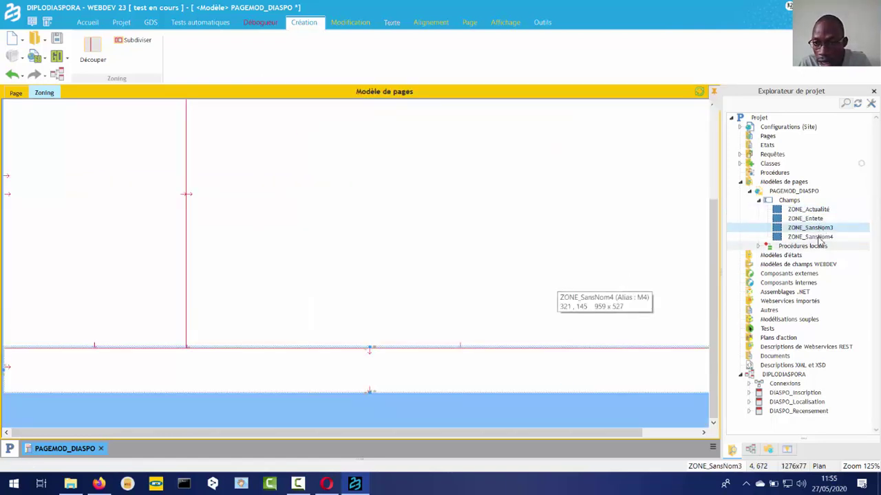
{"action": "left_click", "coordinate": [811, 237]}
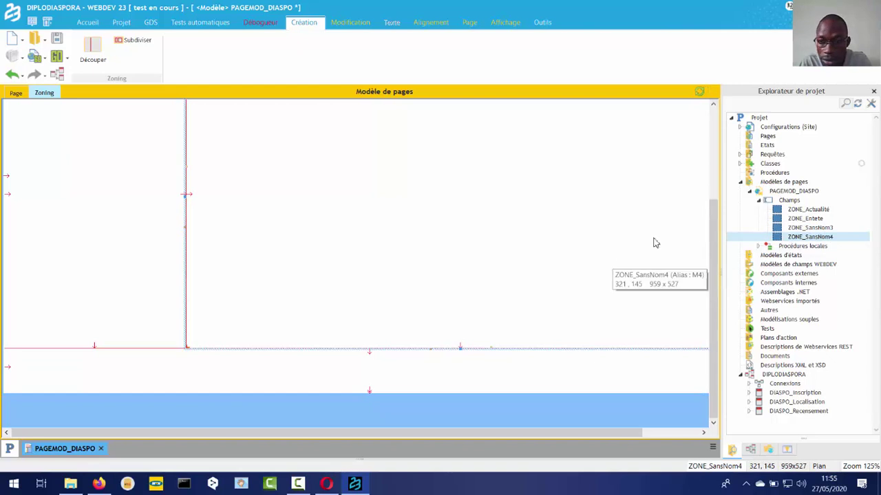
{"action": "left_click", "coordinate": [822, 227]}
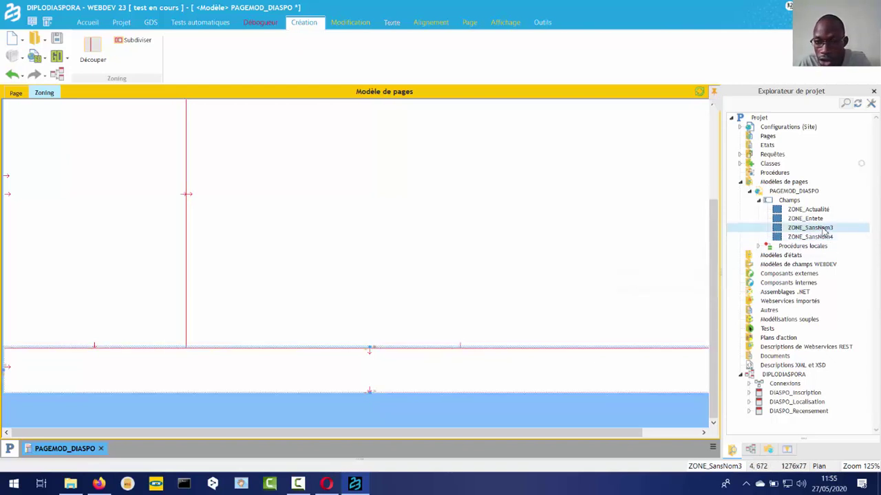
{"action": "right_click", "coordinate": [824, 232]}
{"action": "left_click", "coordinate": [434, 266]}
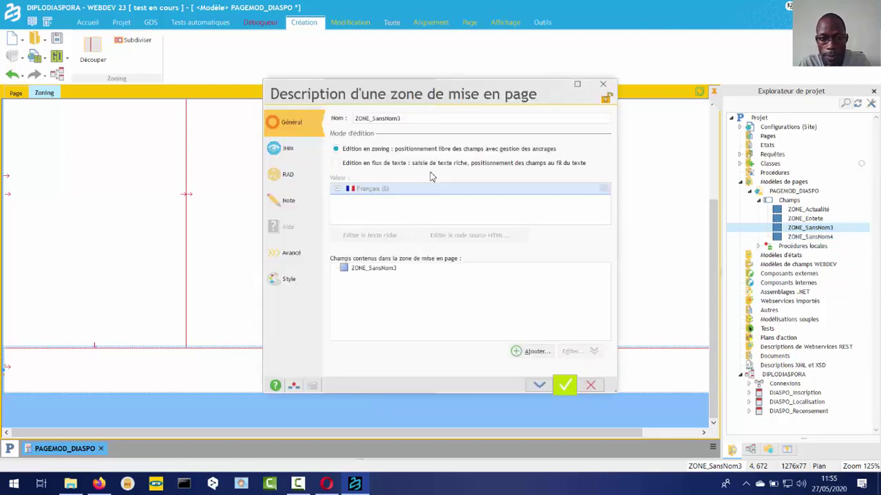
{"action": "type", "text": "Pied"}
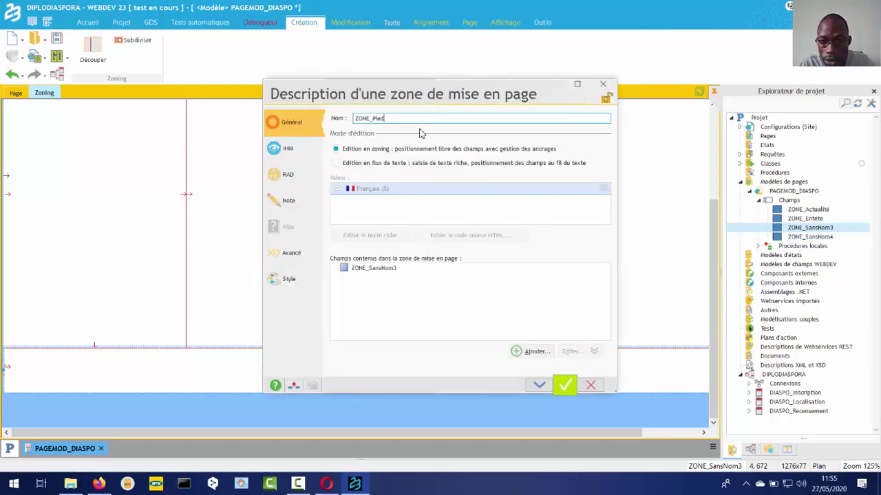
{"action": "left_click", "coordinate": [566, 385]}
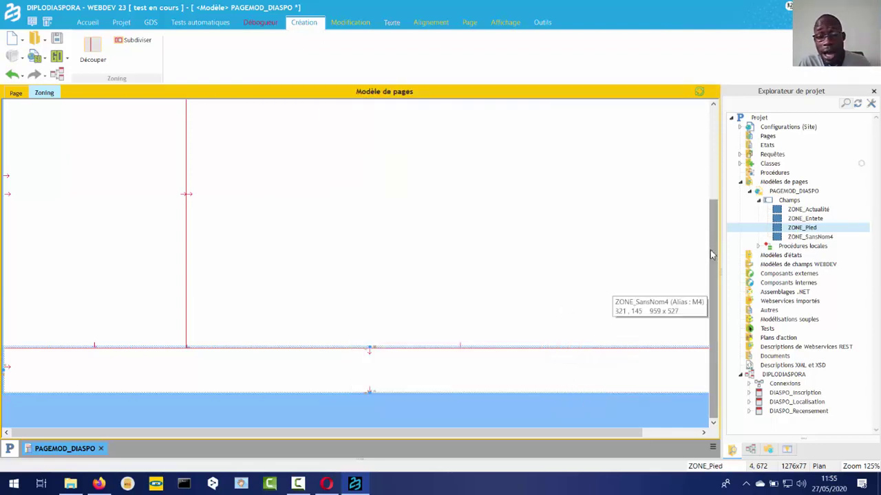
Review the renamed zones, rename the large body zone ZONE_SansNom4 as ZONE_Contenu, and save the page template
{"action": "left_click", "coordinate": [821, 210]}
{"action": "scroll", "coordinate": [395, 244], "scroll_direction": "up", "scroll_amount": 3}
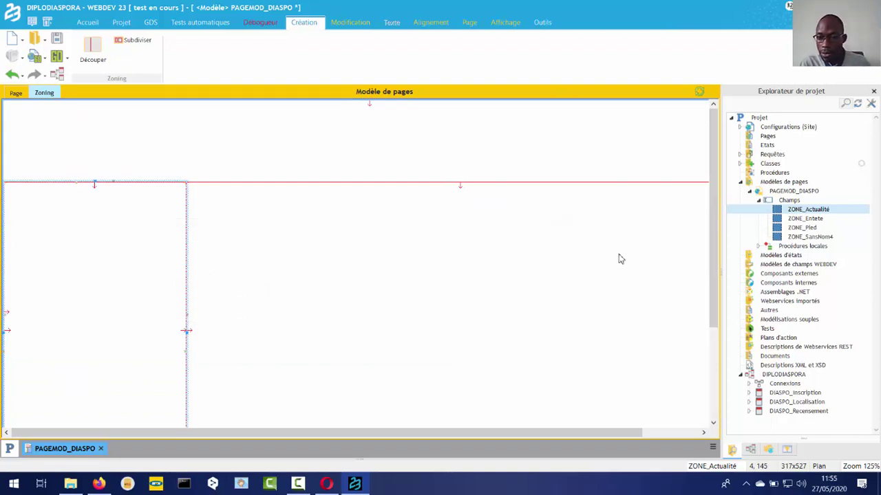
{"action": "left_click", "coordinate": [815, 219]}
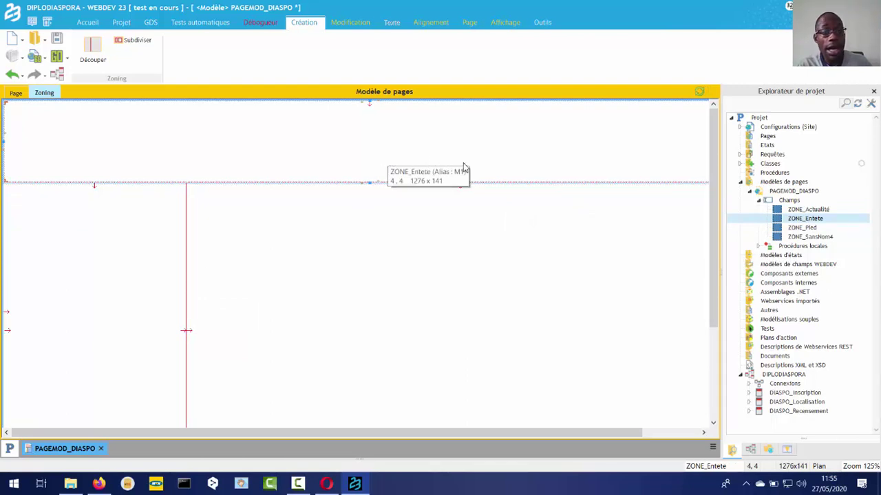
{"action": "left_click", "coordinate": [821, 228]}
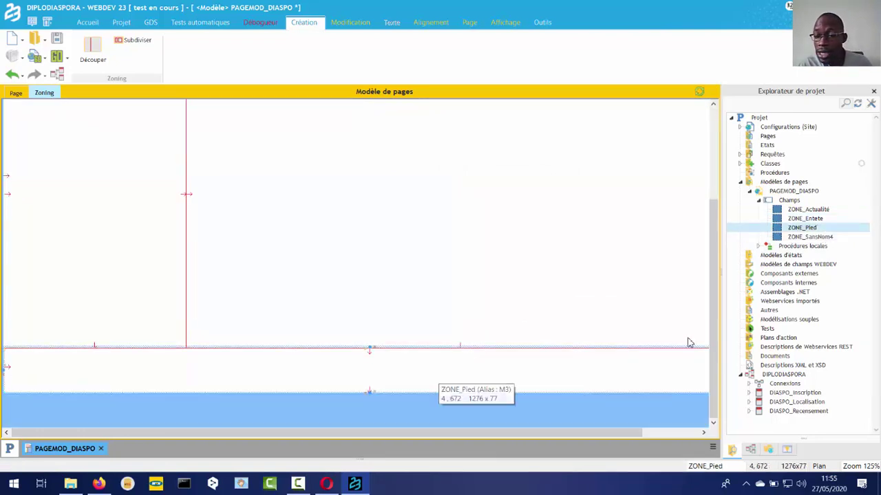
{"action": "left_click", "coordinate": [819, 238]}
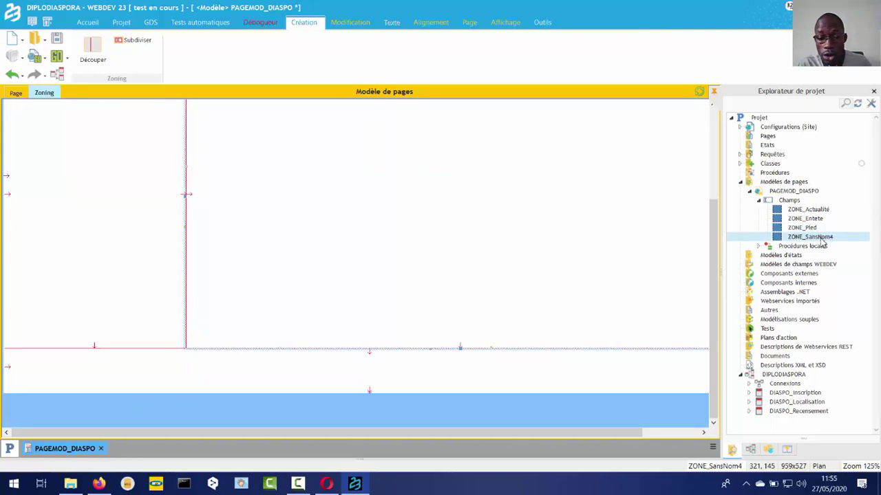
{"action": "right_click", "coordinate": [821, 239]}
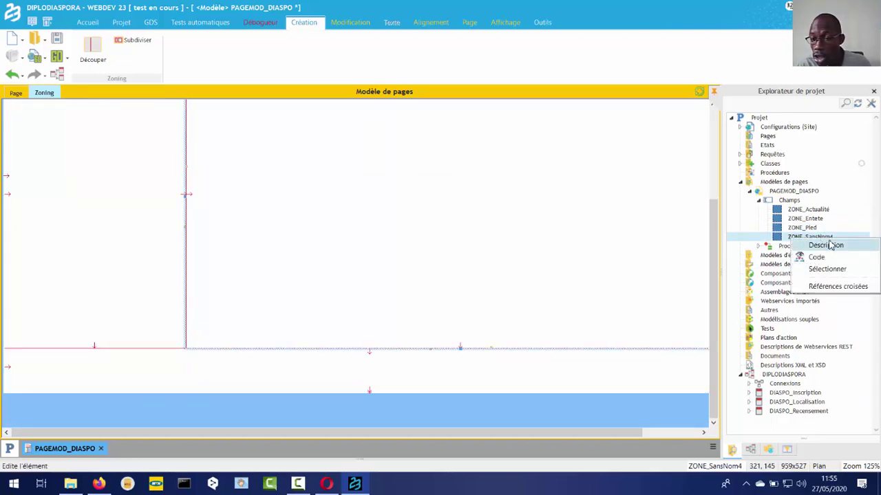
{"action": "left_click", "coordinate": [755, 222]}
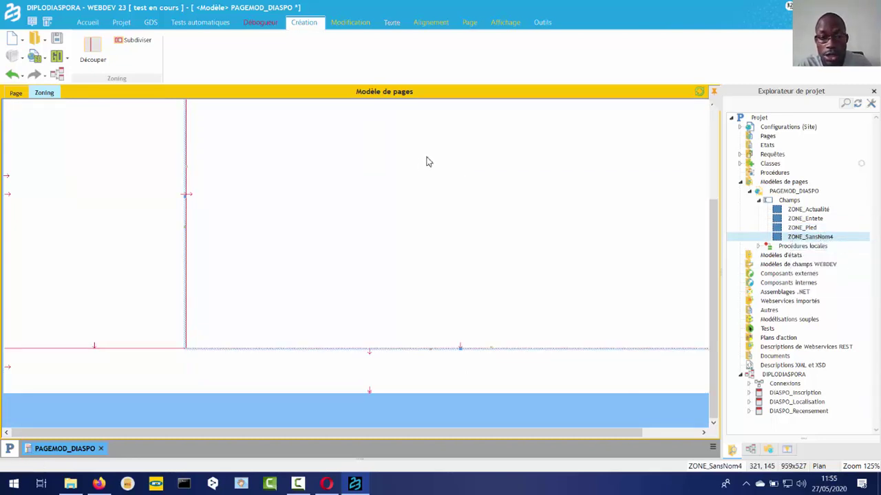
{"action": "double_click", "coordinate": [429, 161]}
{"action": "type", "text": "Con"}
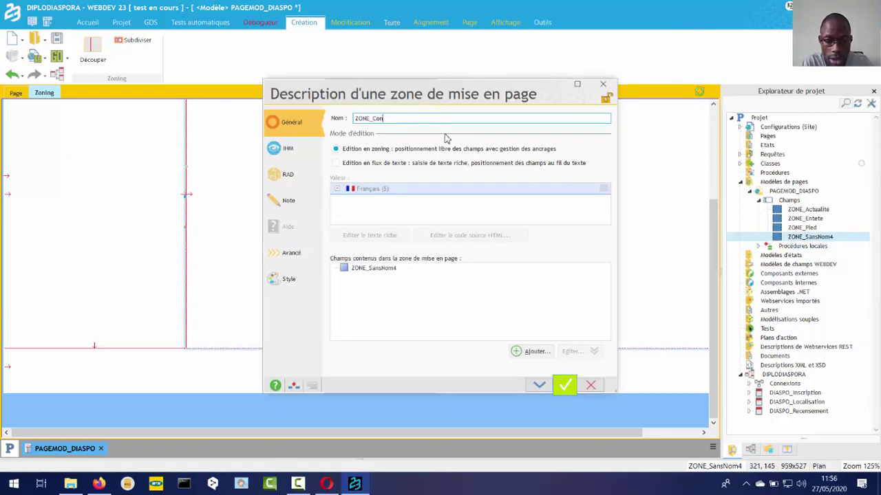
{"action": "type", "text": "tenu"}
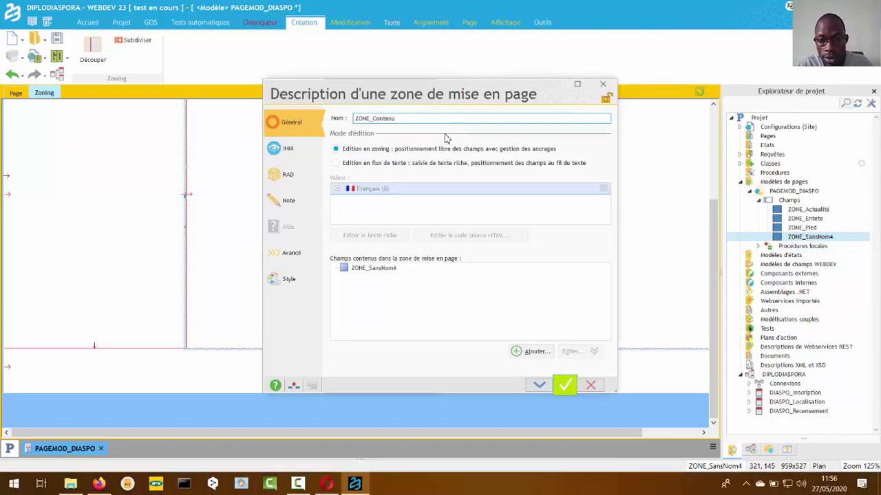
{"action": "left_click", "coordinate": [564, 386]}
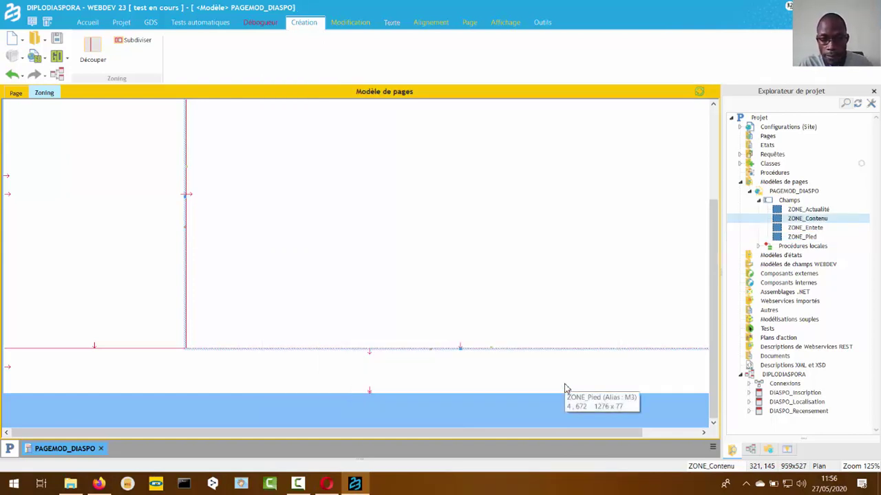
{"action": "scroll", "coordinate": [565, 388], "scroll_direction": "up", "scroll_amount": 3}
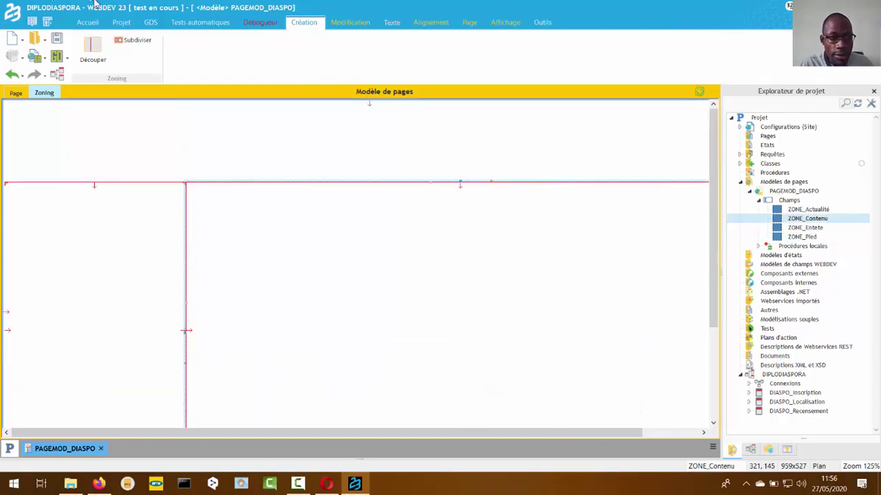
Return to the page editing view and place a cell container near the start of the ZONE_Entete header zone
{"action": "left_click", "coordinate": [15, 92]}
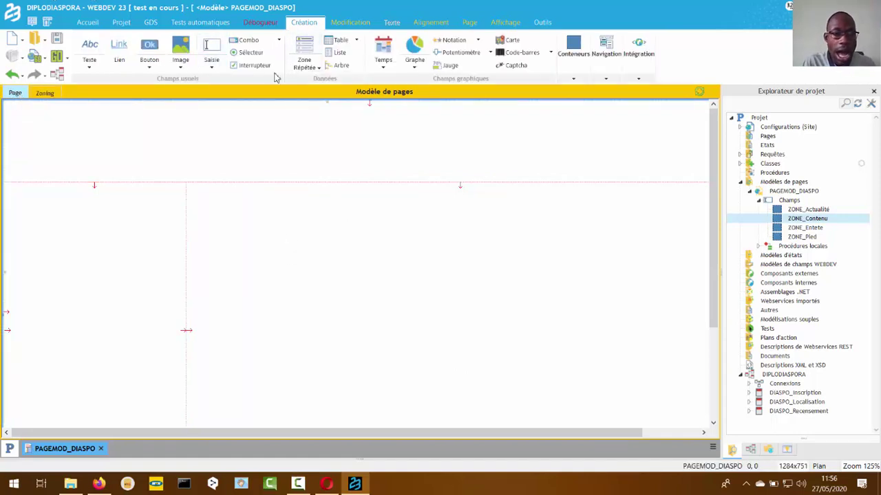
{"action": "left_click", "coordinate": [572, 78]}
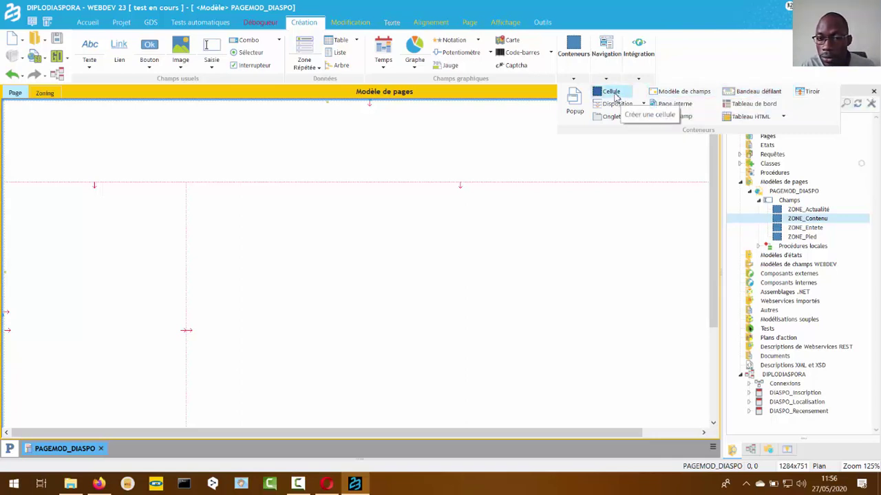
{"action": "left_click", "coordinate": [615, 93]}
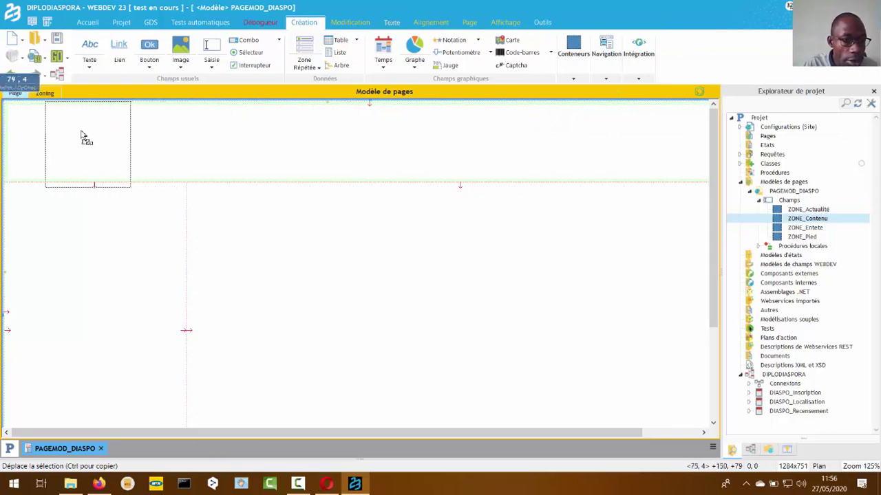
{"action": "left_click", "coordinate": [58, 136]}
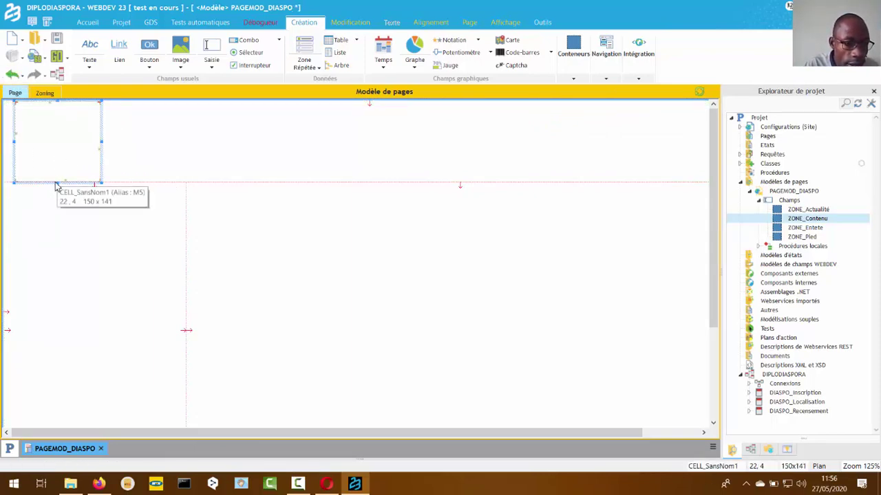
Resize the header cell to a height of 143 and extend its left edge to horizontal position 10
{"action": "left_click_drag", "start_coordinate": [58, 183], "coordinate": [58, 177]}
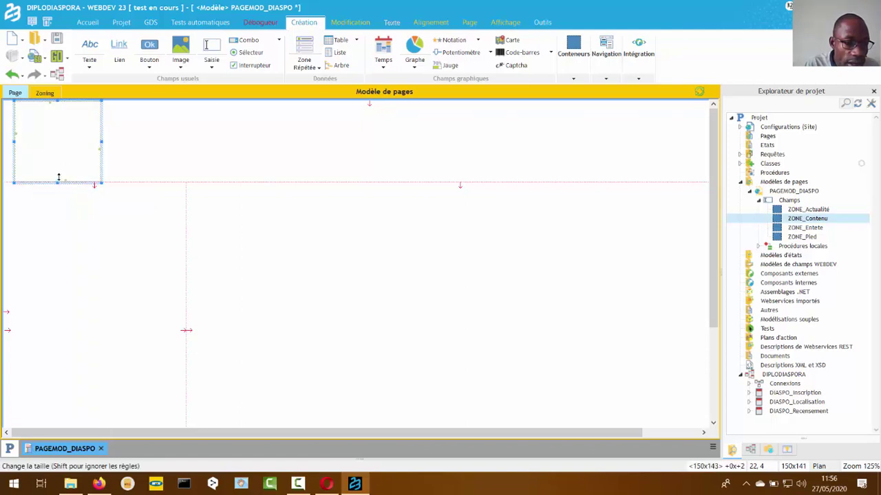
{"action": "left_click", "coordinate": [175, 159]}
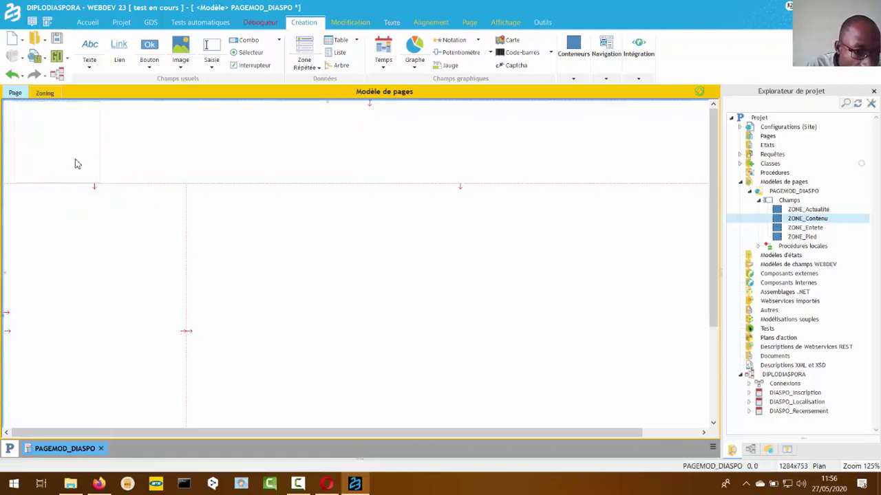
{"action": "left_click", "coordinate": [66, 160]}
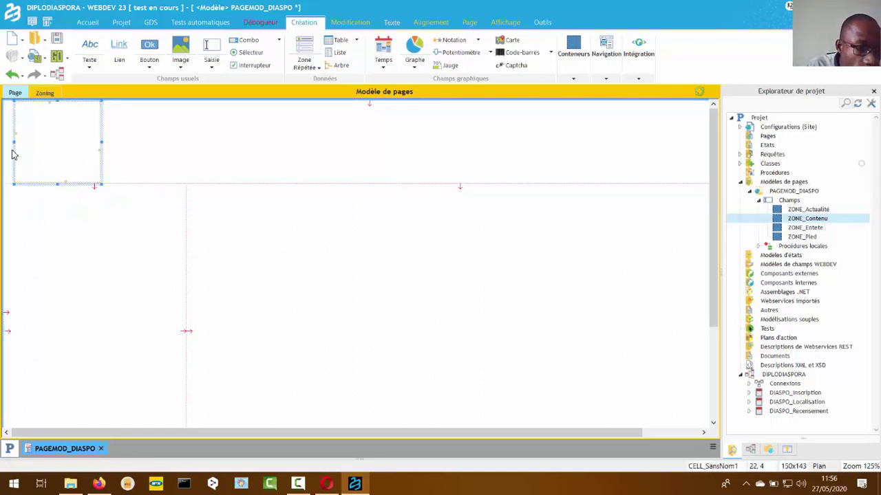
{"action": "left_click_drag", "start_coordinate": [14, 142], "coordinate": [7, 142]}
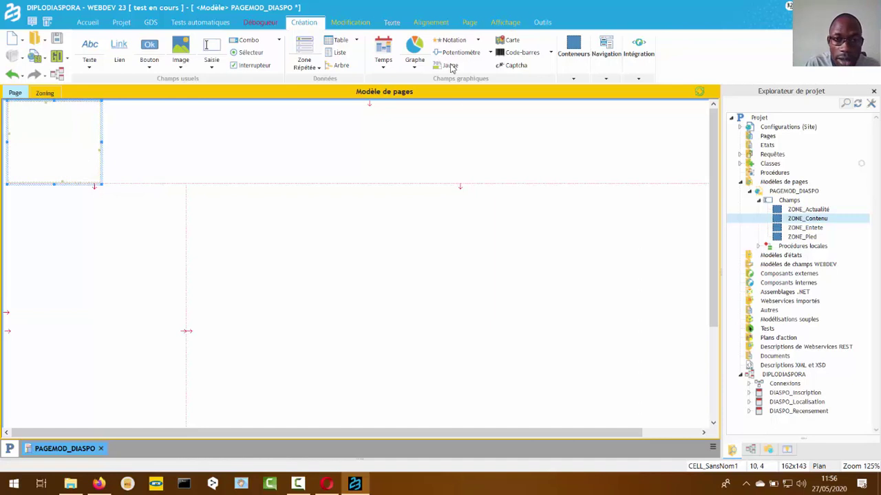
Stretch the header cell across the full width of the header zone
{"action": "left_click", "coordinate": [435, 23]}
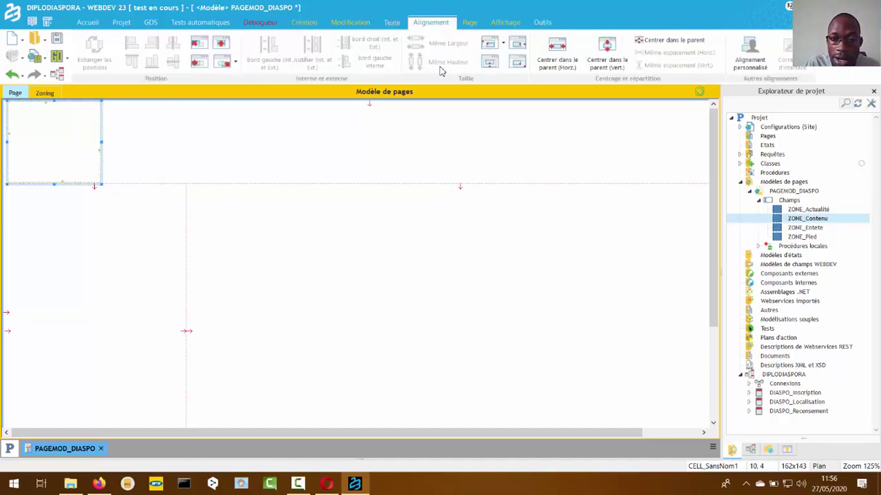
{"action": "left_click", "coordinate": [558, 59]}
{"action": "left_click", "coordinate": [517, 45]}
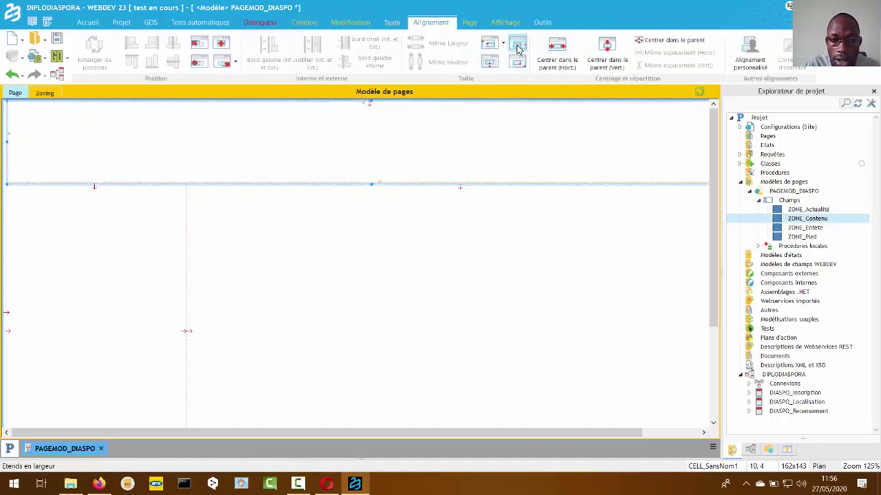
{"action": "left_click_drag", "start_coordinate": [476, 433], "coordinate": [672, 433]}
Anchor the header cell so that it stretches to the right, with its width adapting to the browser
{"action": "right_click", "coordinate": [568, 128]}
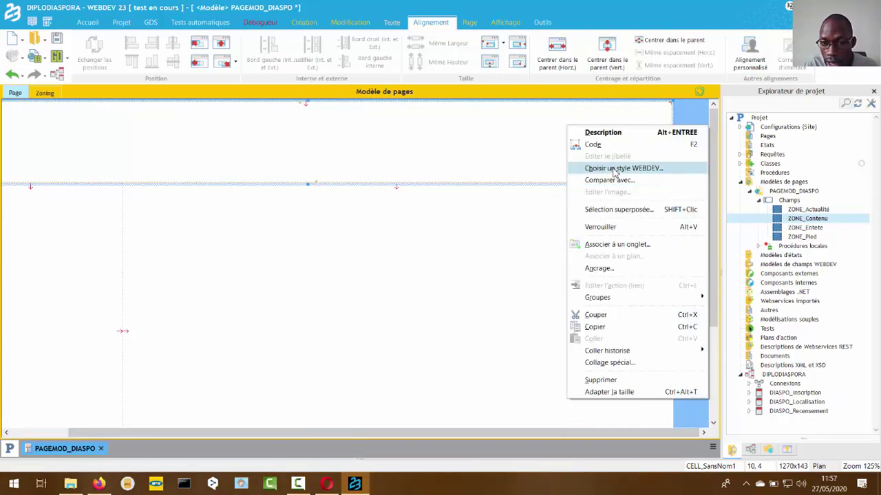
{"action": "left_click", "coordinate": [600, 268]}
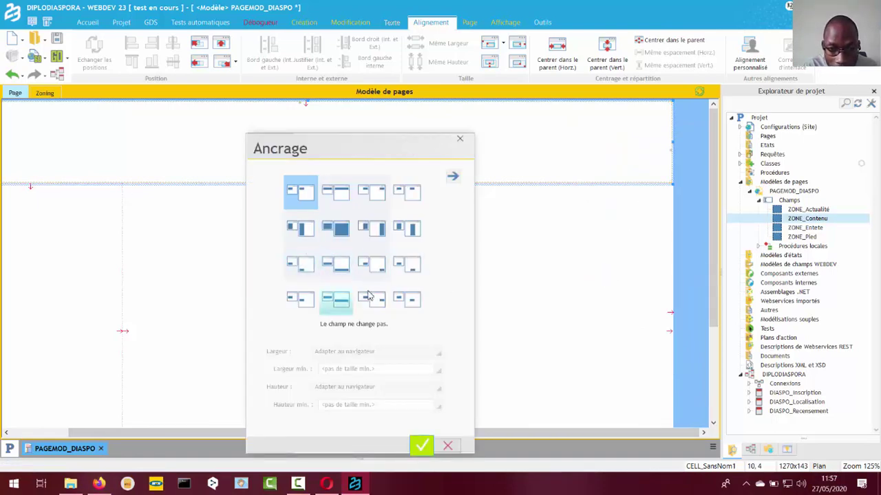
{"action": "left_click", "coordinate": [340, 201]}
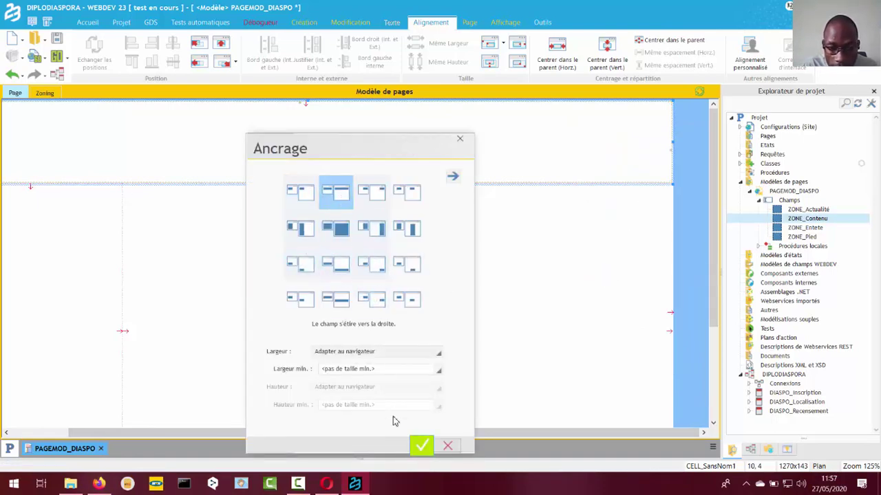
{"action": "left_click", "coordinate": [422, 446]}
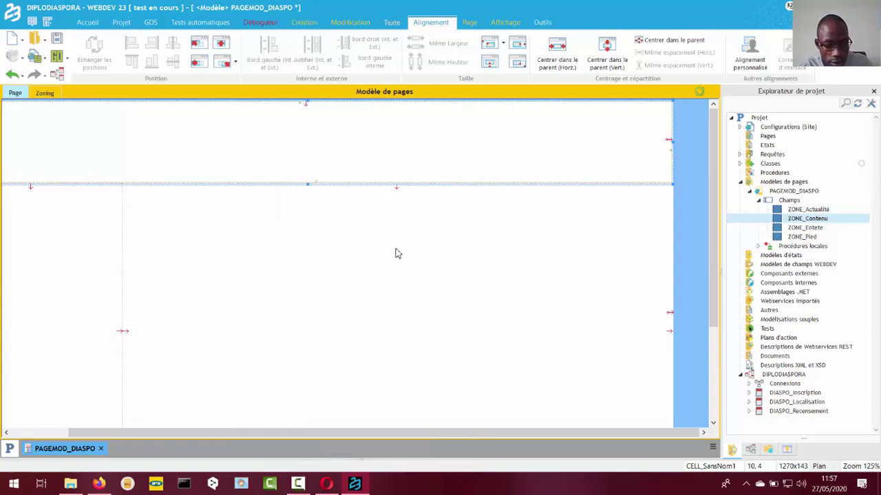
Rename the header cell as CELL_Entete in its description and apply the change
{"action": "right_click", "coordinate": [454, 140]}
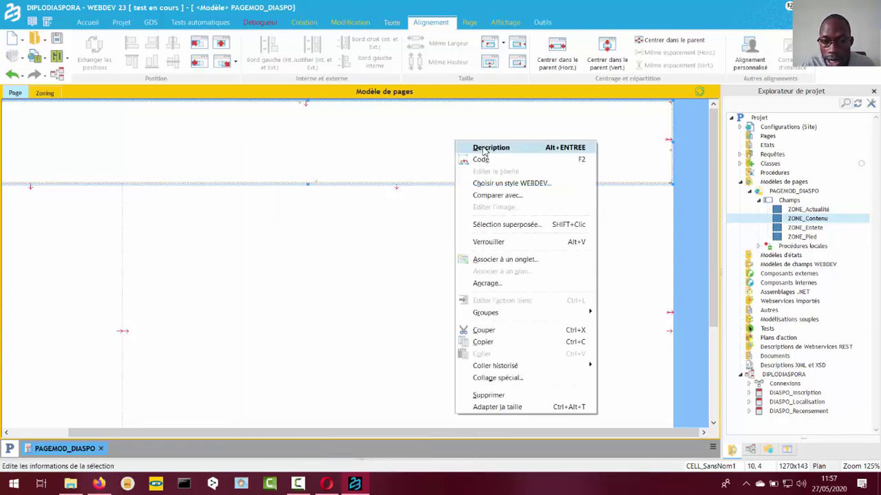
{"action": "left_click", "coordinate": [485, 148]}
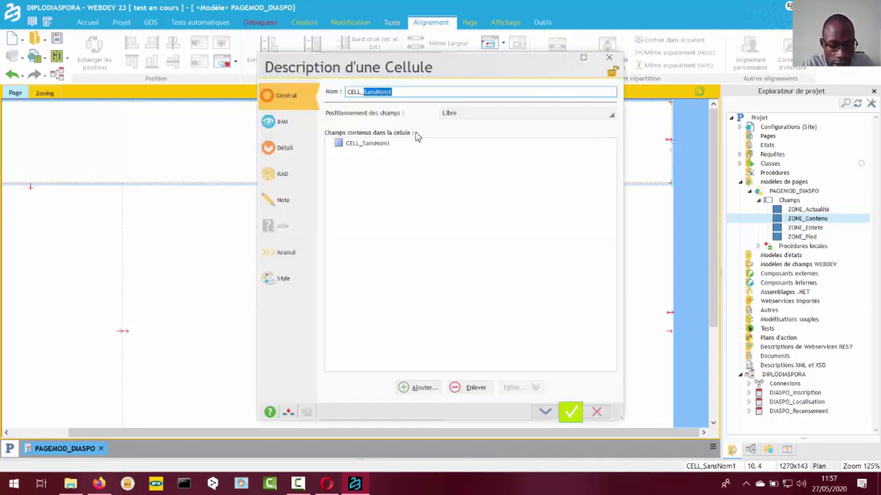
{"action": "type", "text": "ELL_Entete"}
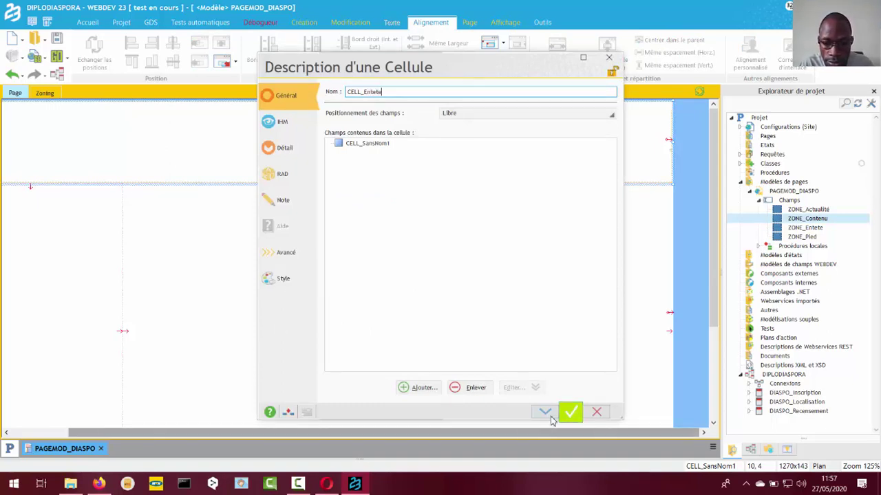
{"action": "left_click", "coordinate": [550, 416]}
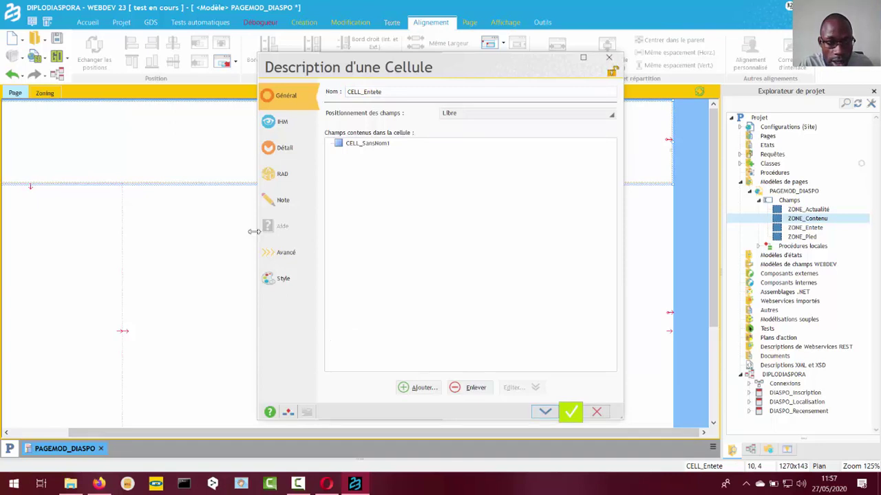
Set the background colour of CELL_Entete to a standard light blue in its style and apply it
{"action": "left_click", "coordinate": [281, 282]}
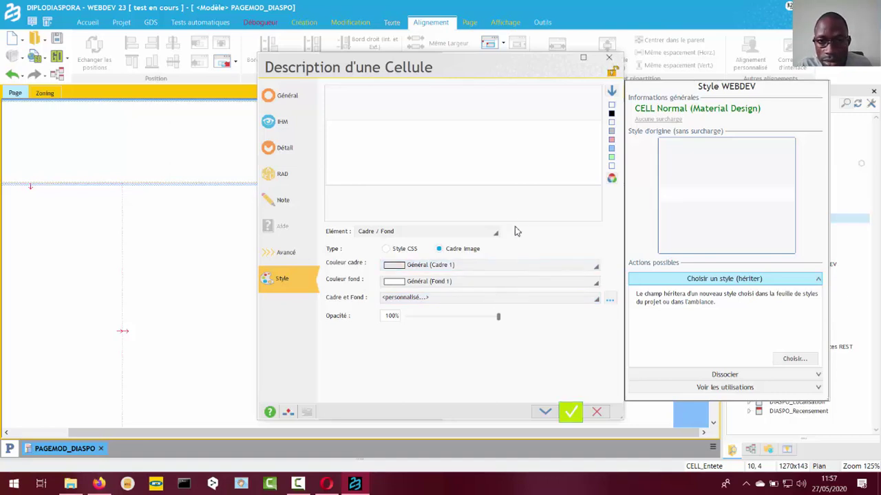
{"action": "left_click", "coordinate": [310, 24]}
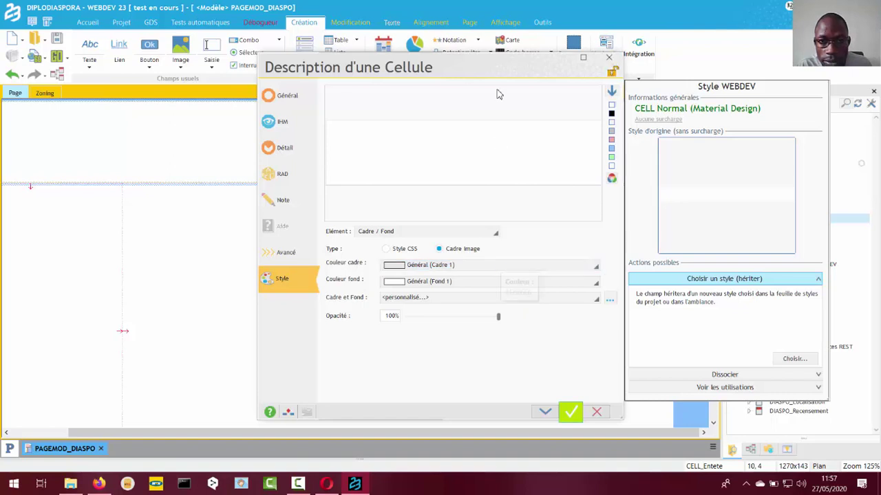
{"action": "left_click_drag", "start_coordinate": [503, 71], "coordinate": [487, 111]}
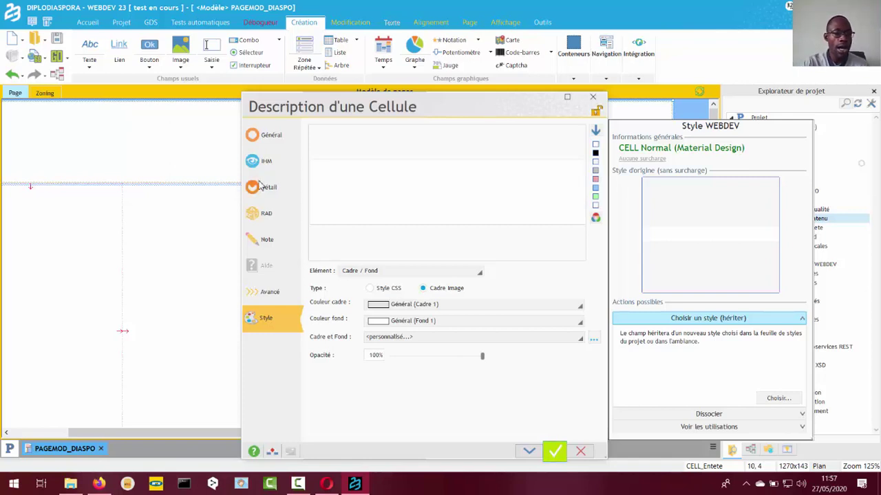
{"action": "left_click", "coordinate": [15, 96]}
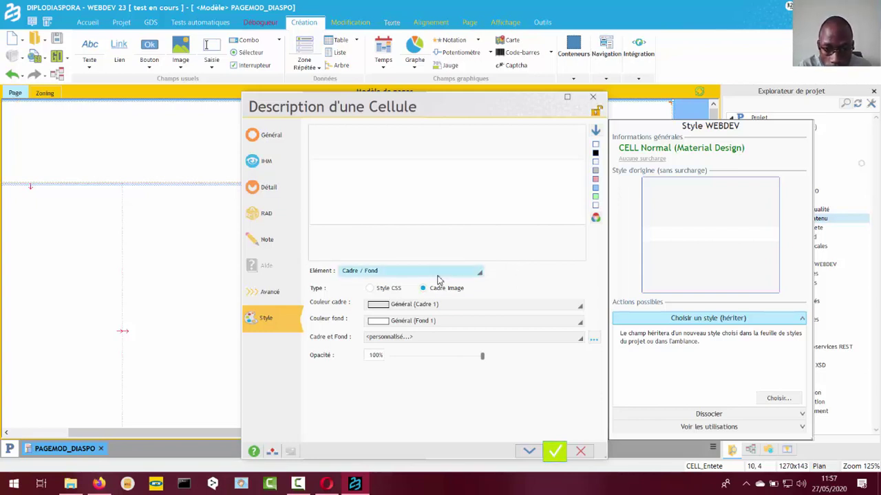
{"action": "left_click", "coordinate": [478, 322]}
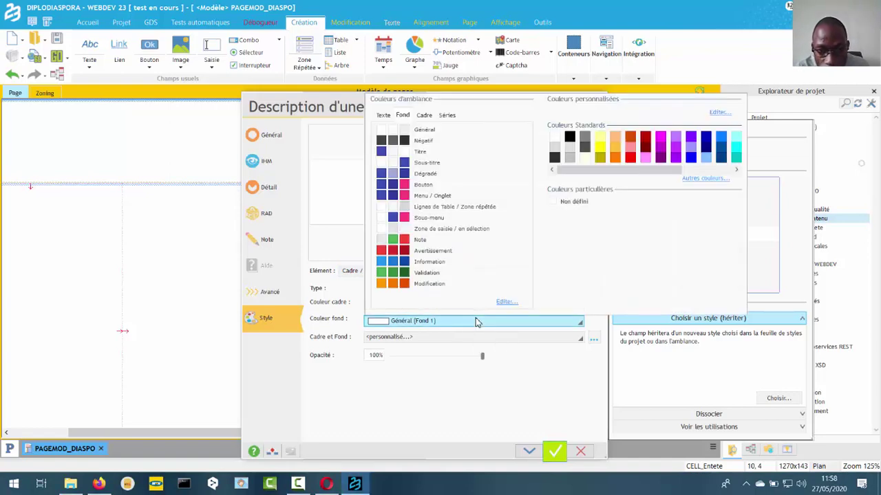
{"action": "left_click", "coordinate": [707, 159]}
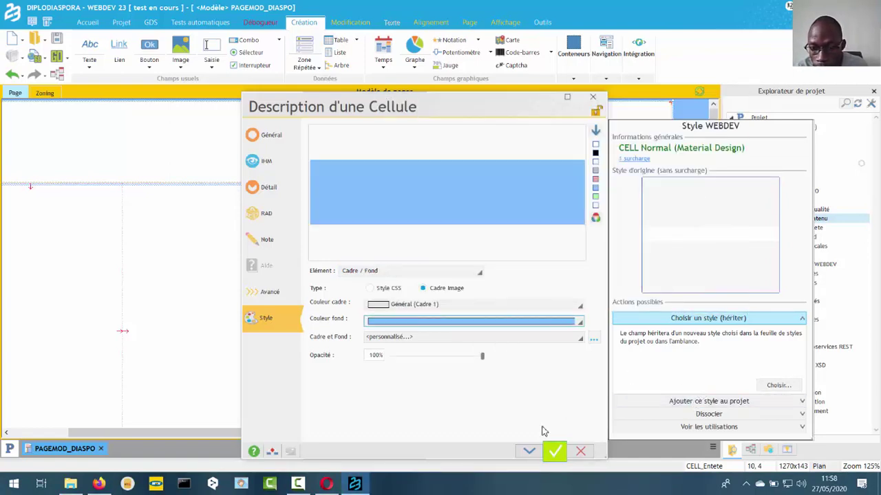
{"action": "left_click", "coordinate": [528, 454]}
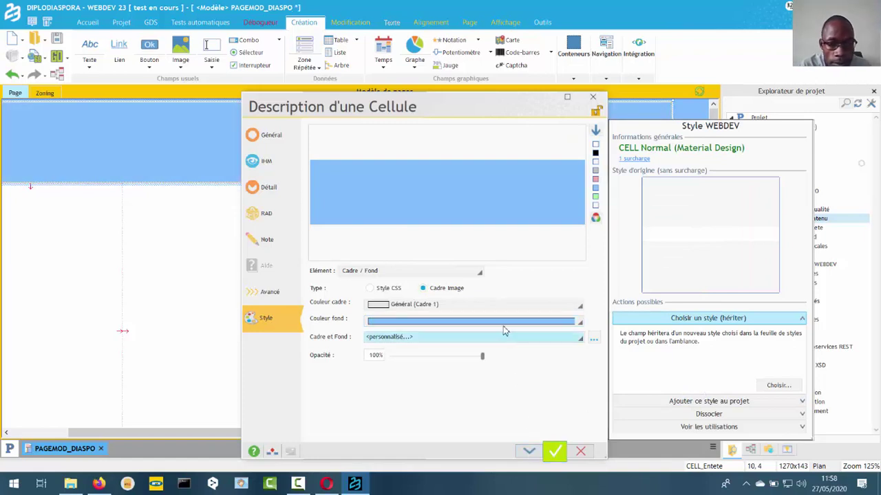
Save the page template, view the test page in Firefox, and return to WEBDEV
{"action": "left_click", "coordinate": [59, 41]}
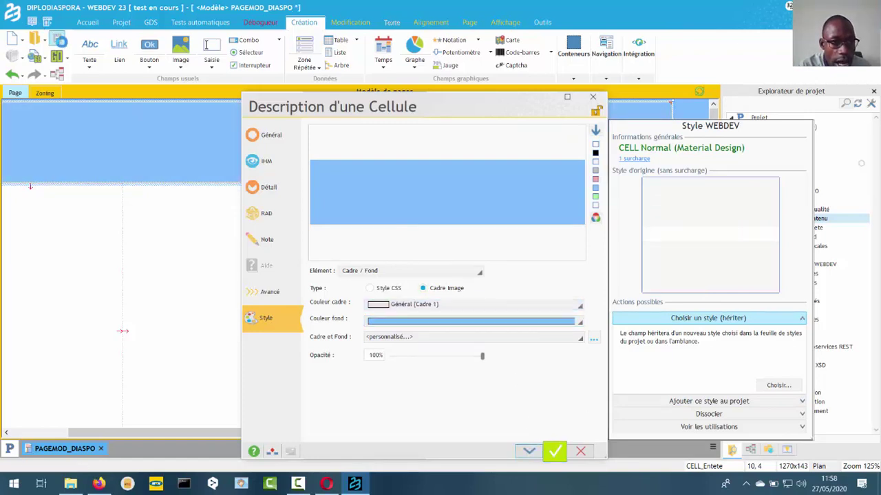
{"action": "left_click", "coordinate": [100, 485]}
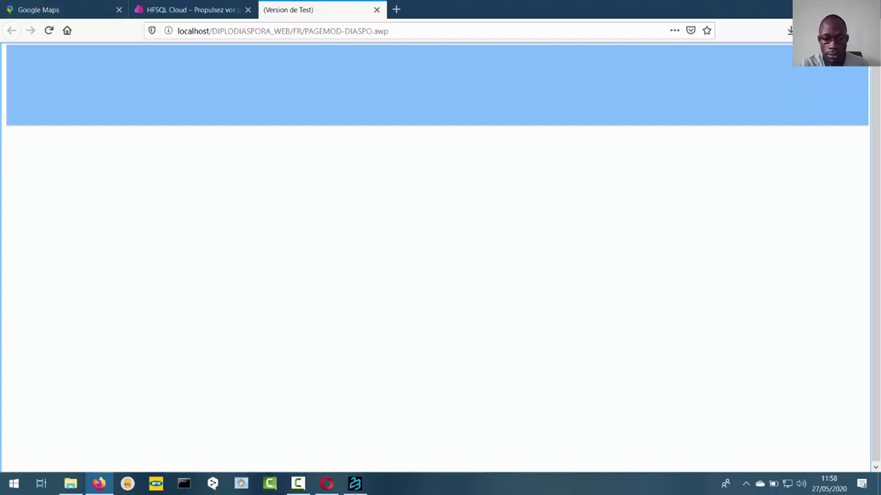
{"action": "left_click", "coordinate": [354, 484]}
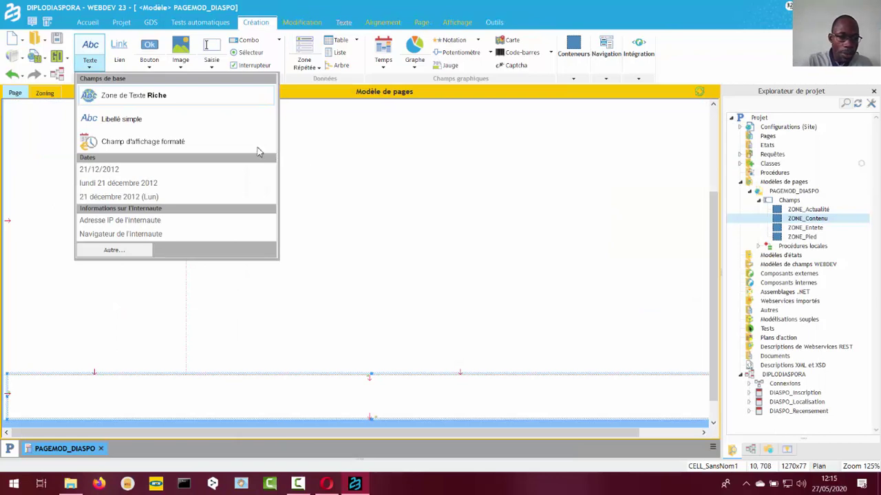
Place a rich text zone in the footer cell and stretch it across the cell's full width
{"action": "left_click", "coordinate": [147, 95]}
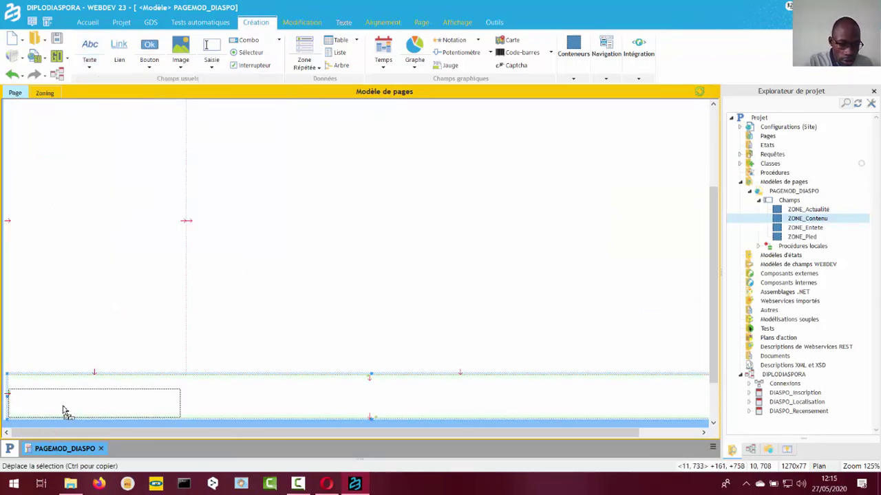
{"action": "left_click", "coordinate": [104, 404]}
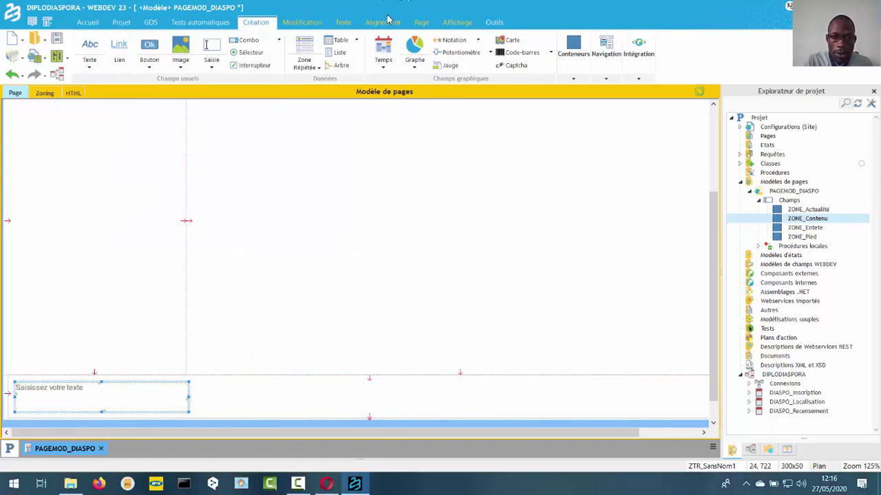
{"action": "left_click", "coordinate": [386, 22]}
{"action": "left_click", "coordinate": [523, 45]}
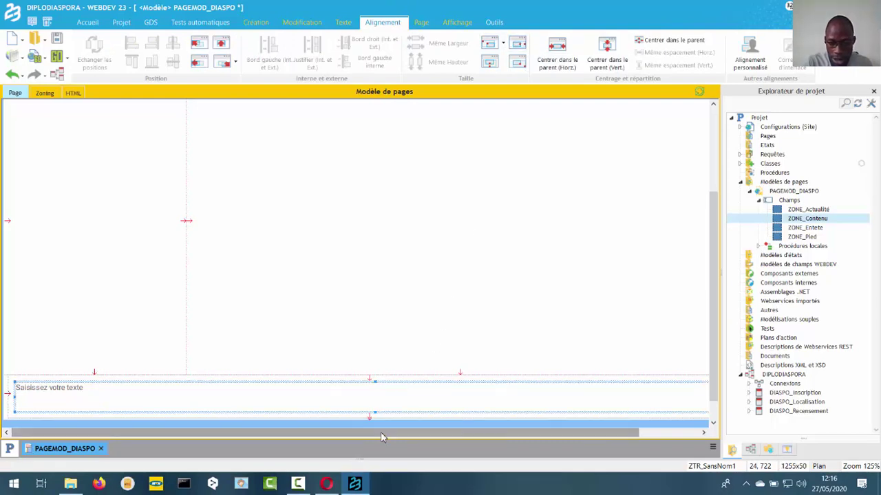
{"action": "left_click_drag", "start_coordinate": [384, 438], "coordinate": [335, 438]}
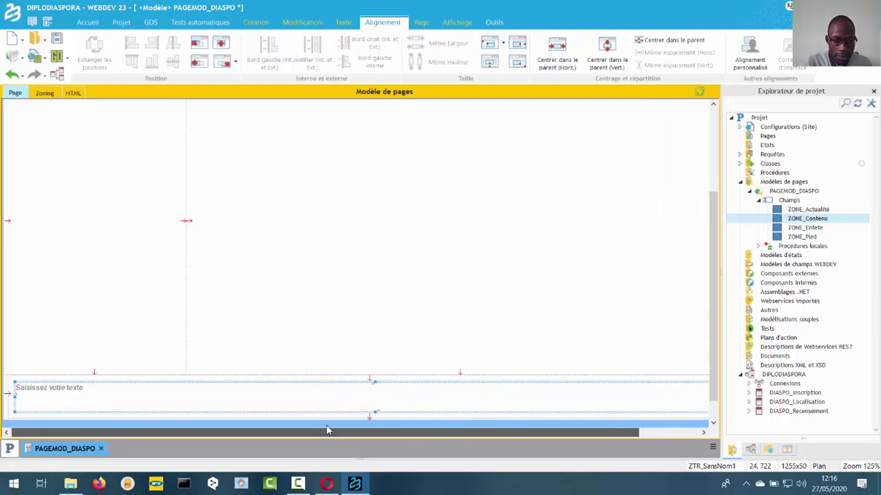
{"action": "right_click", "coordinate": [324, 397]}
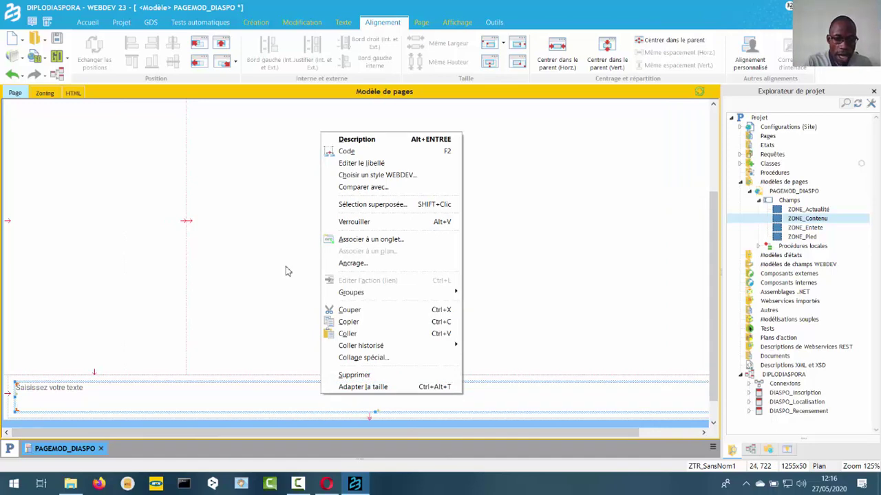
{"action": "left_click", "coordinate": [242, 352]}
{"action": "left_click", "coordinate": [205, 399]}
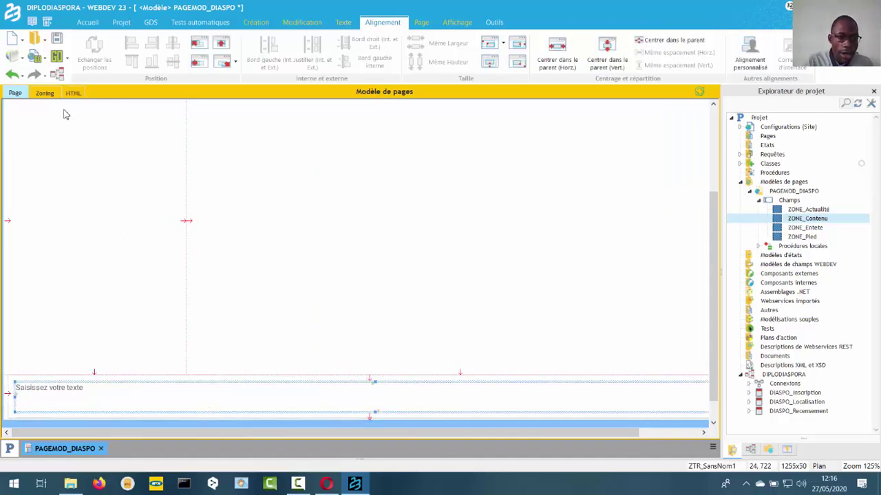
{"action": "left_click", "coordinate": [256, 24]}
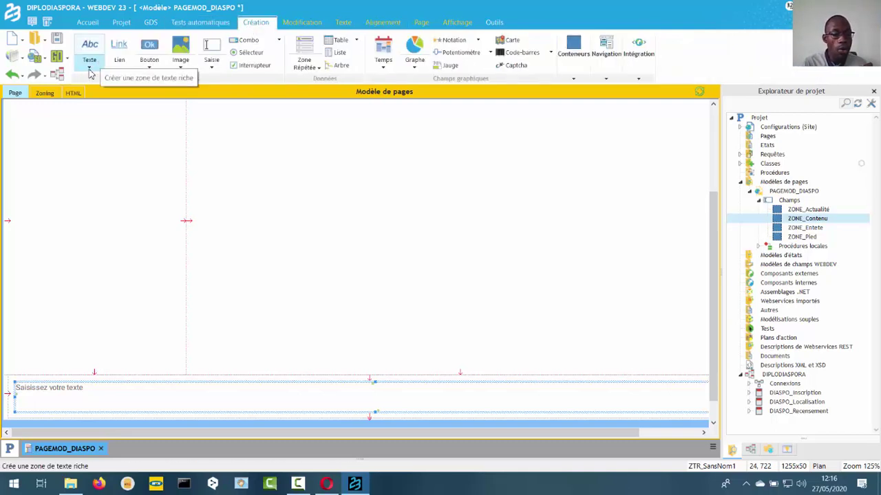
Try to insert an image field inside the footer cell's rich text zone
{"action": "left_click", "coordinate": [89, 69]}
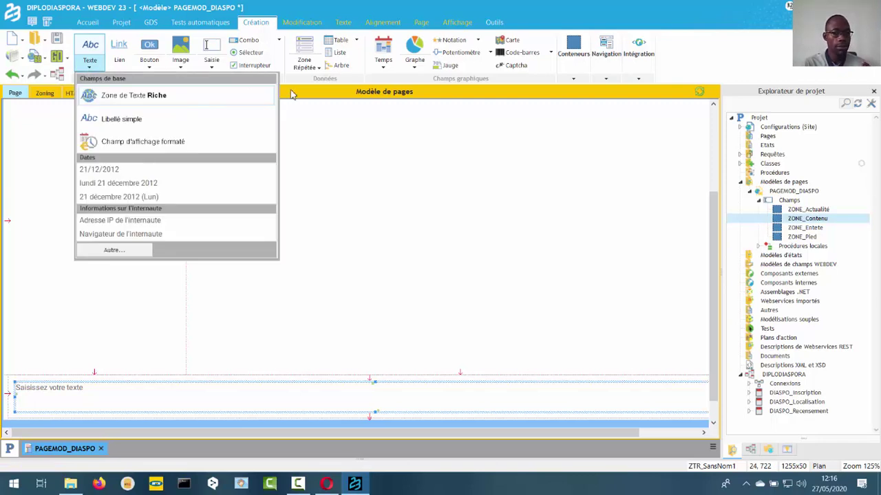
{"action": "left_click", "coordinate": [322, 144]}
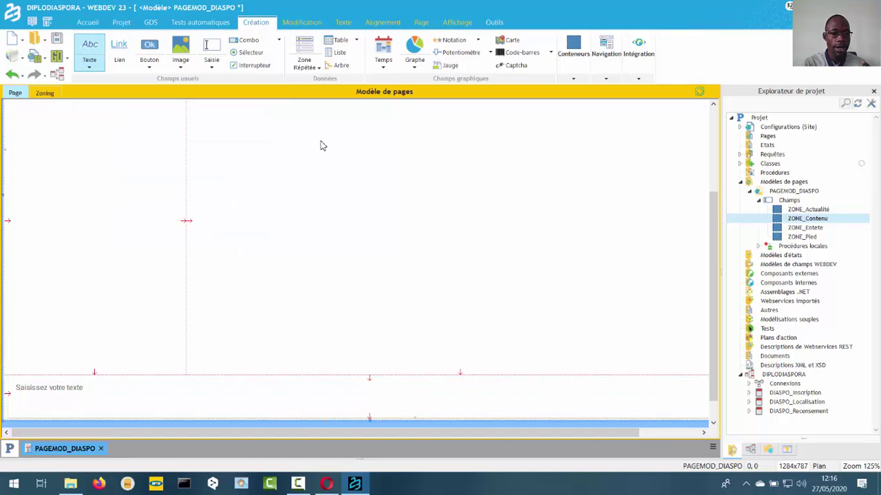
{"action": "left_click", "coordinate": [180, 48]}
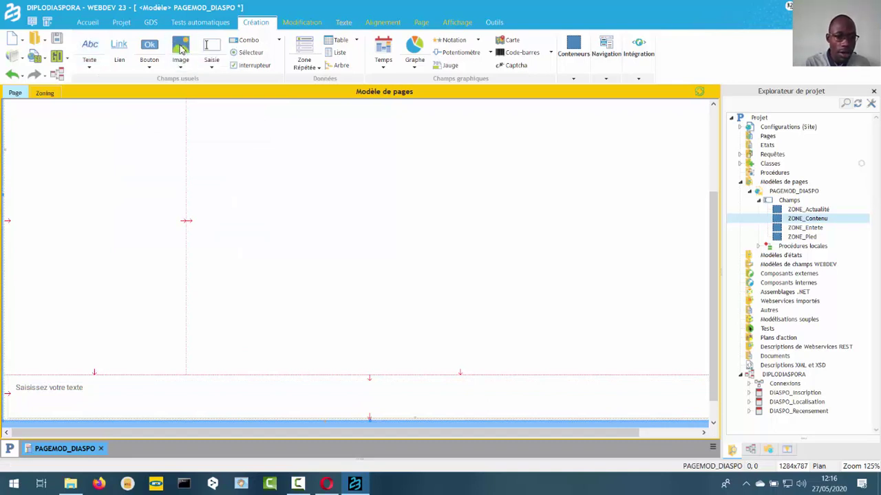
{"action": "left_click", "coordinate": [67, 399]}
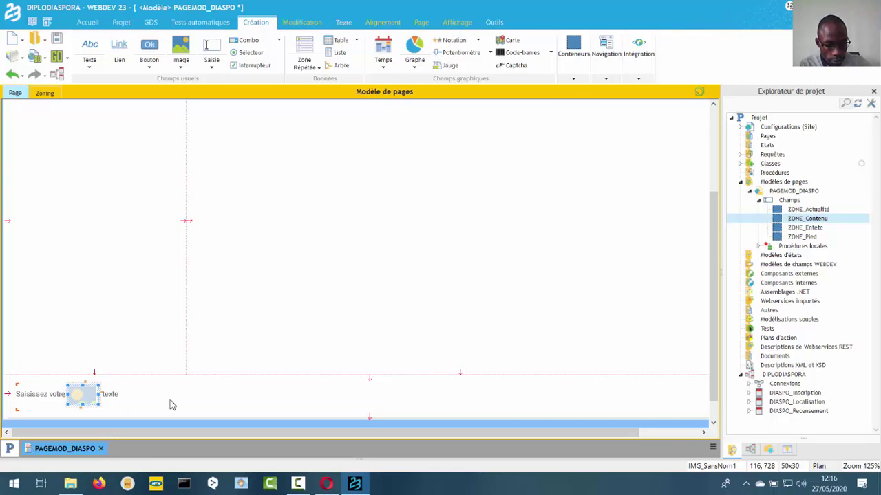
Delete the footer's rich text zone and place a new 300x50 one near the middle of the footer cell
{"action": "left_click", "coordinate": [172, 405]}
{"action": "key", "text": "Delete"}
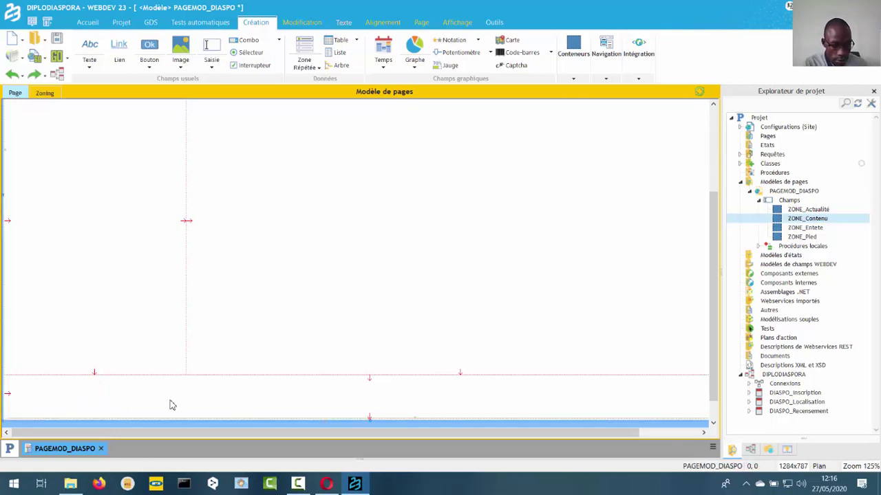
{"action": "left_click", "coordinate": [172, 406]}
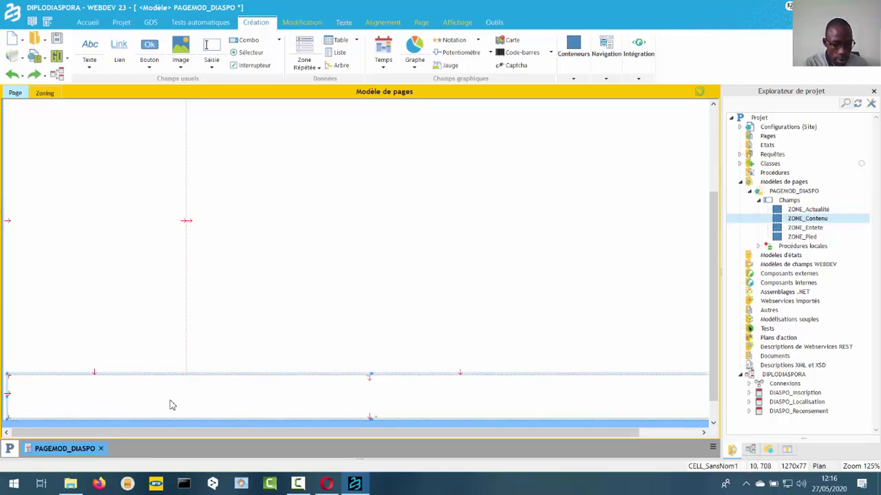
{"action": "left_click", "coordinate": [88, 69]}
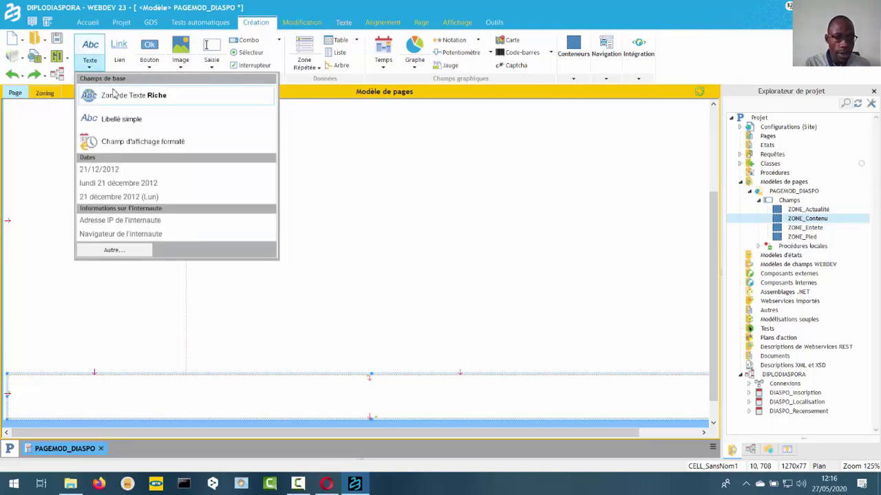
{"action": "left_click", "coordinate": [117, 98]}
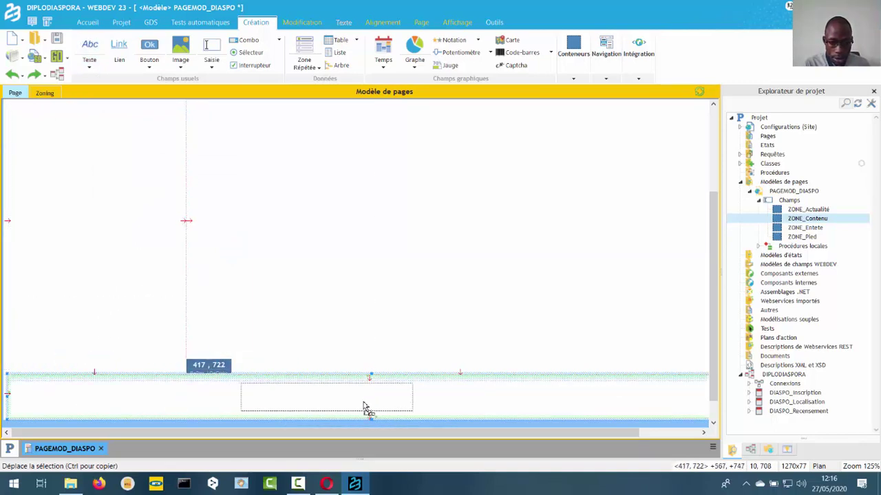
{"action": "left_click", "coordinate": [403, 409]}
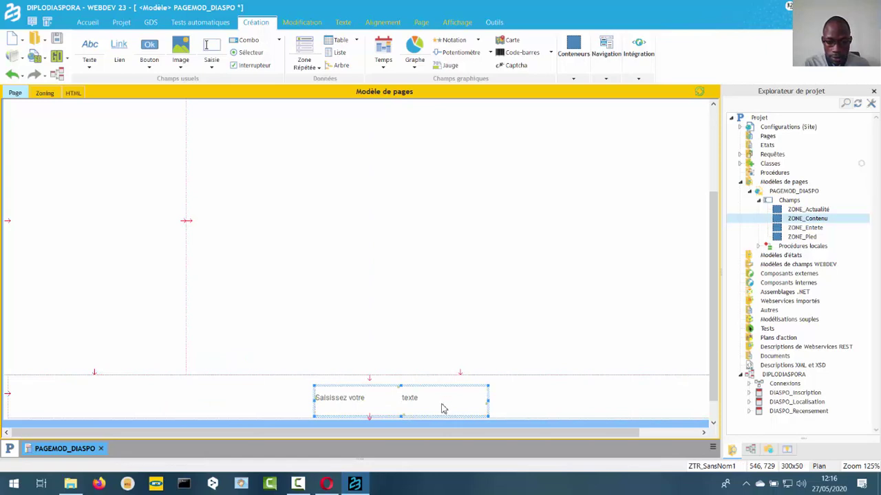
Clear all the HTML source code of the new rich text zone in its description and apply the change
{"action": "right_click", "coordinate": [443, 408]}
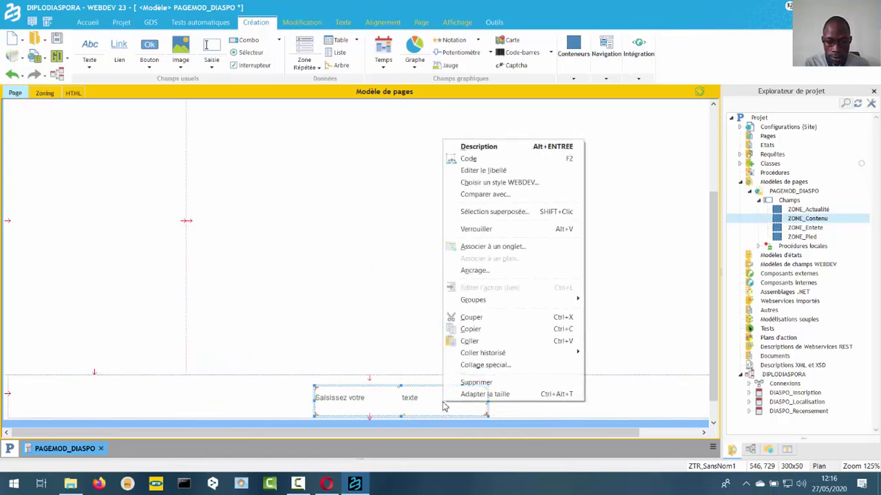
{"action": "left_click", "coordinate": [497, 147]}
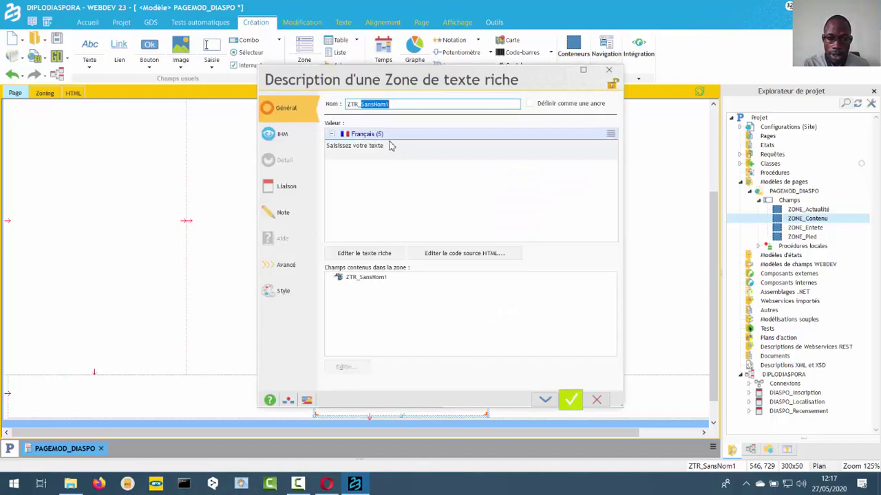
{"action": "left_click", "coordinate": [389, 145]}
{"action": "left_click", "coordinate": [440, 278]}
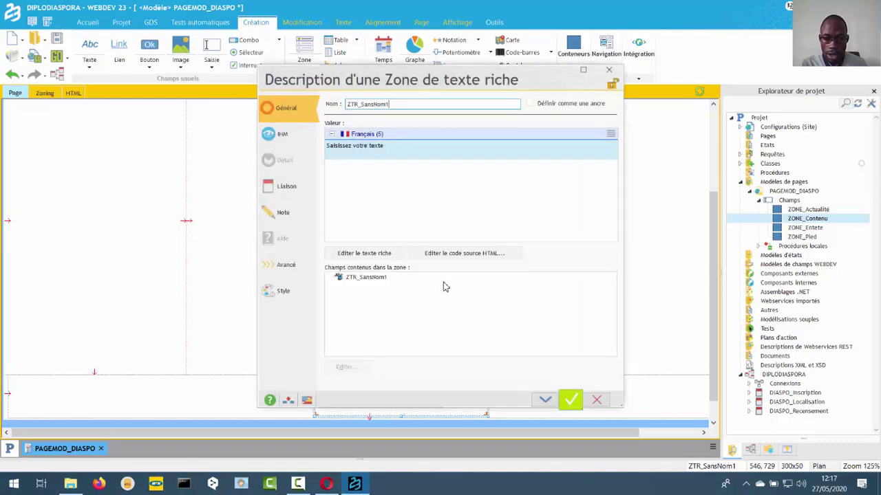
{"action": "left_click", "coordinate": [454, 255]}
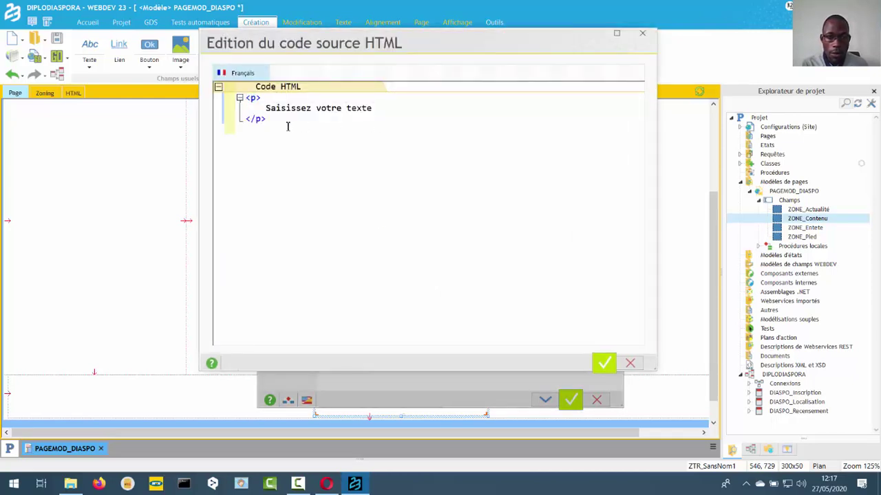
{"action": "key", "text": "ctrl+a"}
{"action": "key", "text": "Delete"}
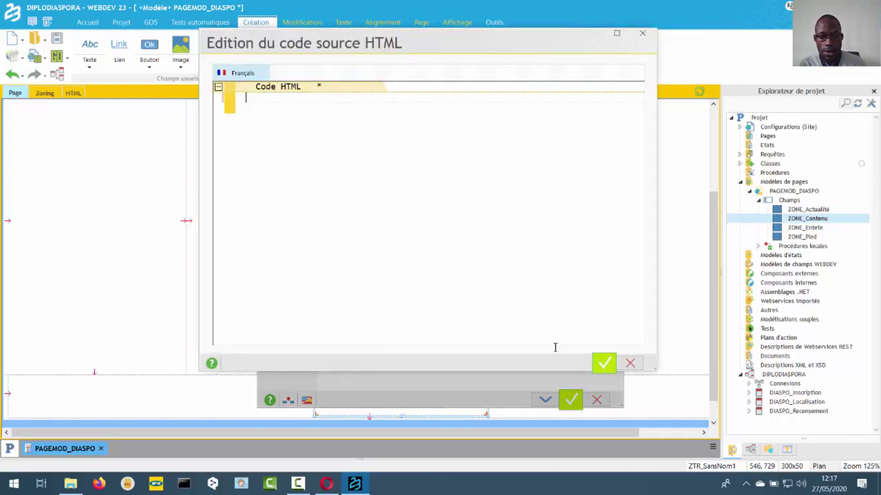
{"action": "left_click", "coordinate": [606, 364]}
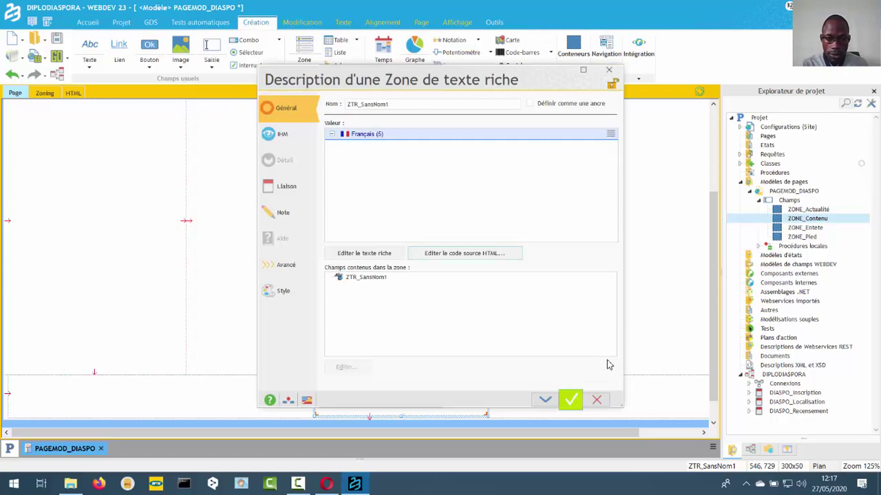
{"action": "left_click", "coordinate": [571, 399]}
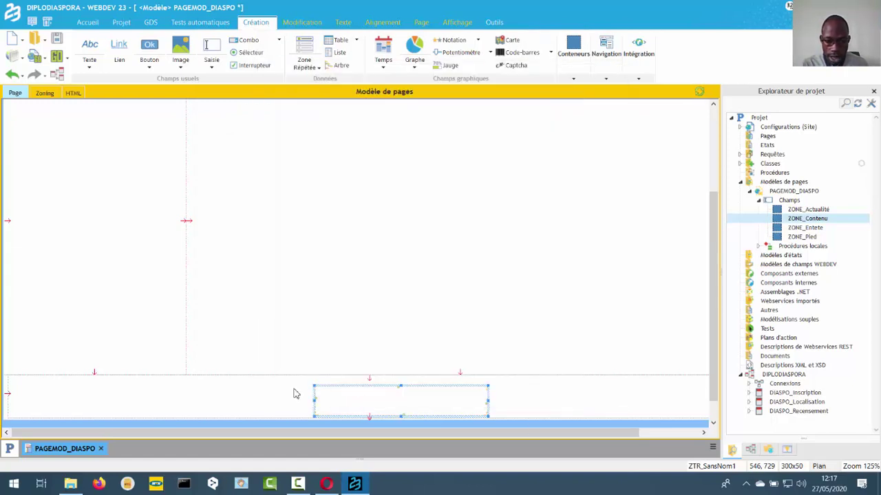
Widen the empty text zone to the footer cell's right edge, then centre it horizontally and raise it slightly within the cell
{"action": "left_click", "coordinate": [395, 24]}
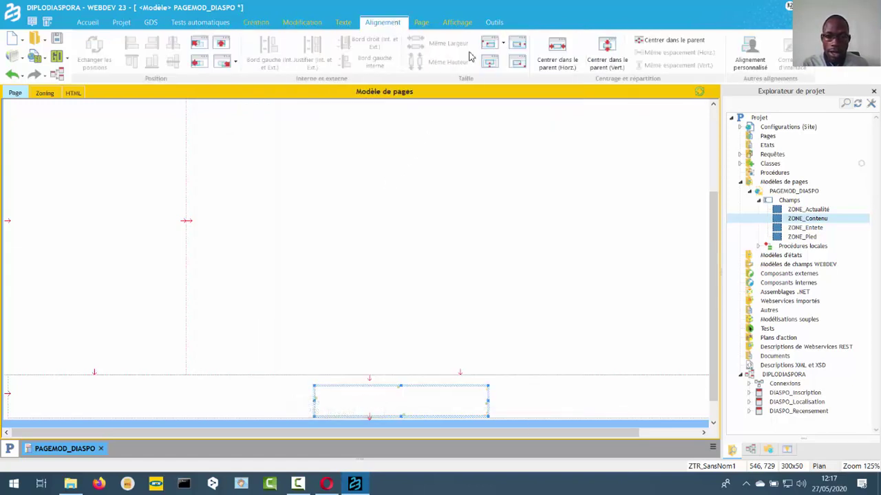
{"action": "left_click", "coordinate": [518, 43]}
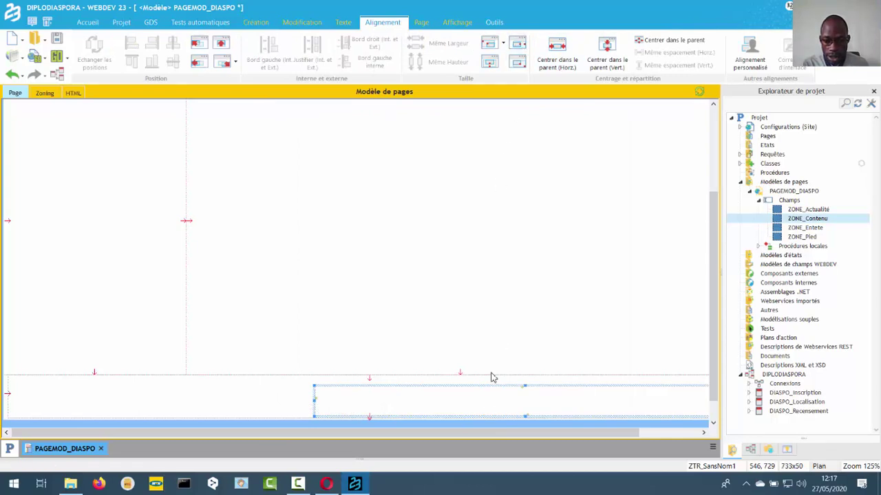
{"action": "scroll", "coordinate": [491, 378], "scroll_direction": "down", "scroll_amount": 1}
{"action": "left_click_drag", "start_coordinate": [469, 433], "coordinate": [418, 436]}
{"action": "left_click", "coordinate": [577, 55]}
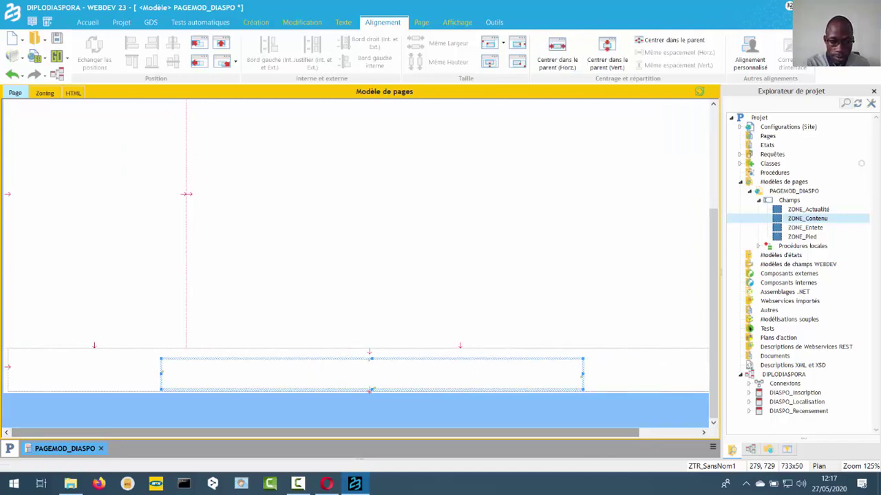
{"action": "left_click_drag", "start_coordinate": [371, 390], "coordinate": [372, 388]}
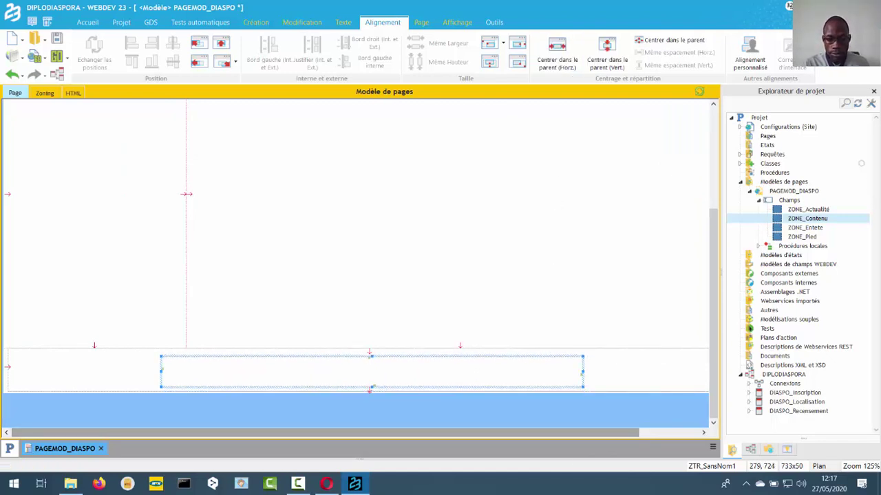
Place an image field at the left end of the footer's text zone and enlarge it to 50x38
{"action": "left_click", "coordinate": [255, 23]}
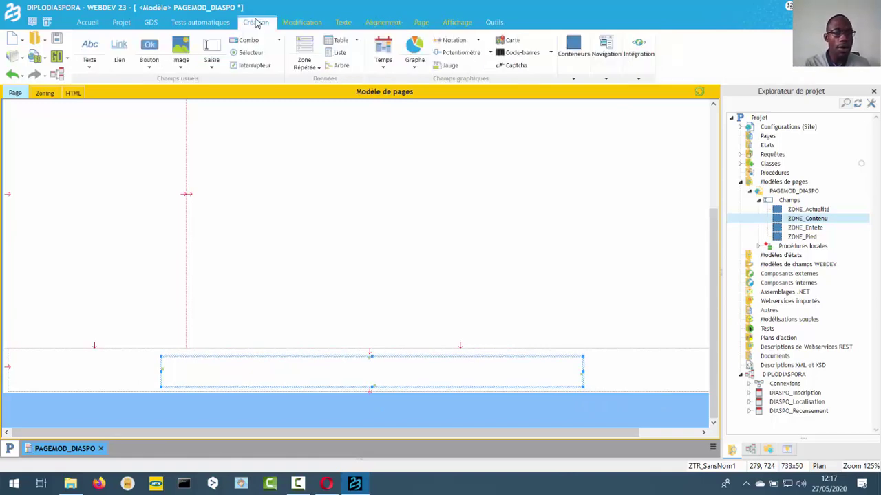
{"action": "left_click", "coordinate": [181, 47]}
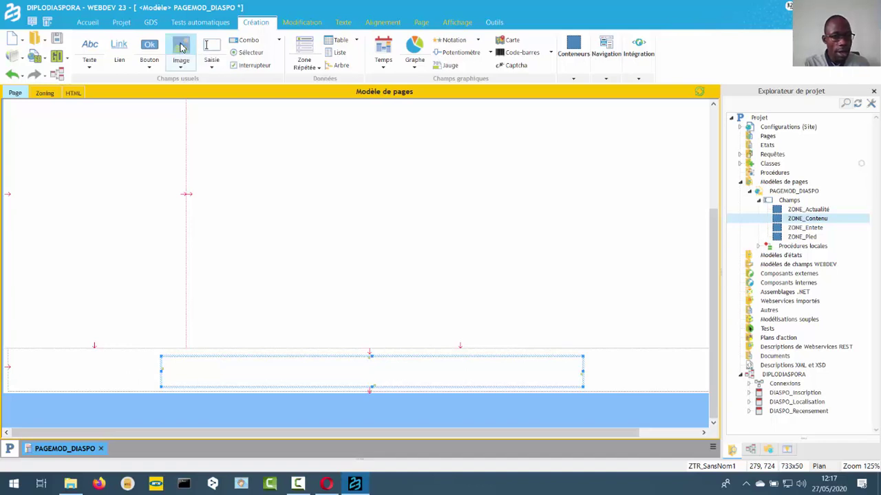
{"action": "left_click", "coordinate": [221, 377]}
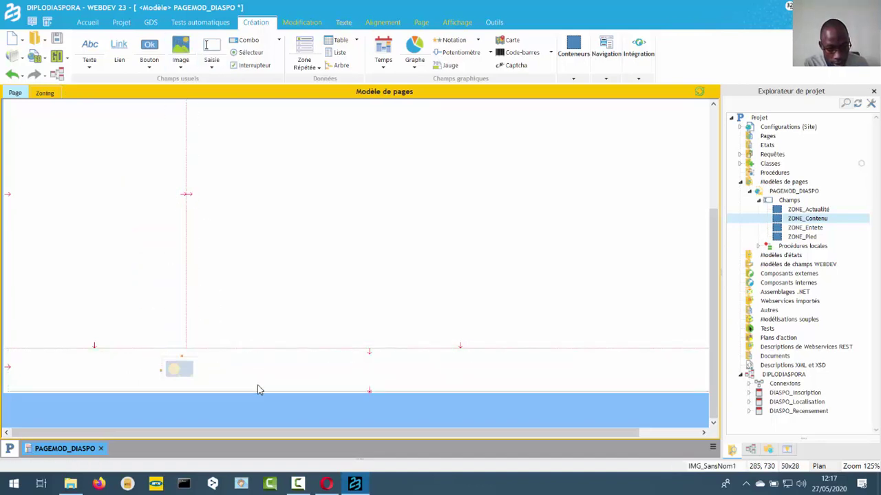
{"action": "left_click", "coordinate": [228, 378]}
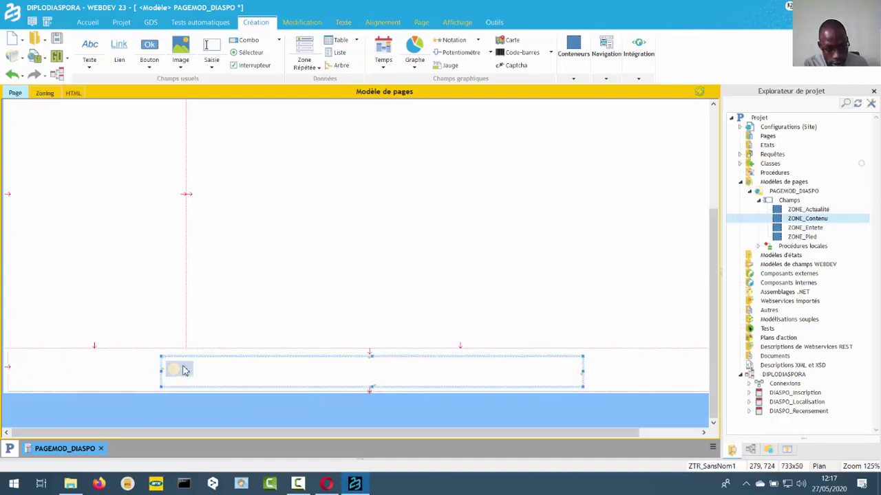
{"action": "left_click", "coordinate": [182, 371]}
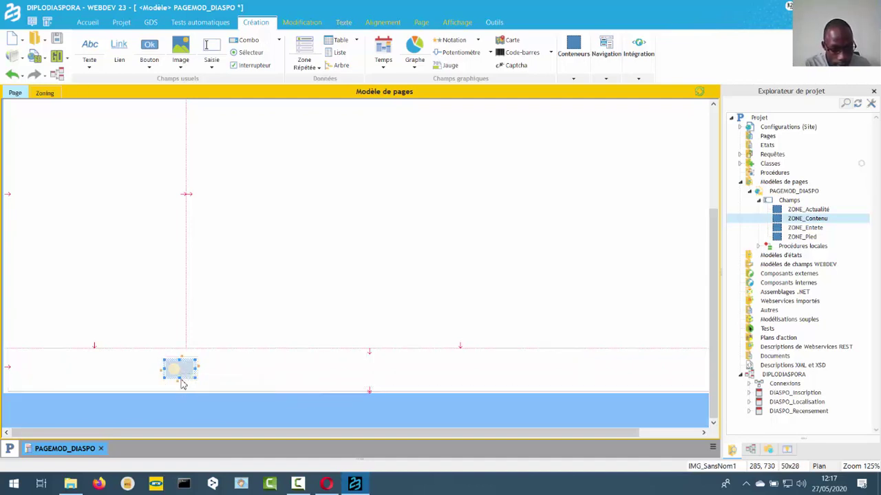
{"action": "left_click_drag", "start_coordinate": [180, 377], "coordinate": [180, 385]}
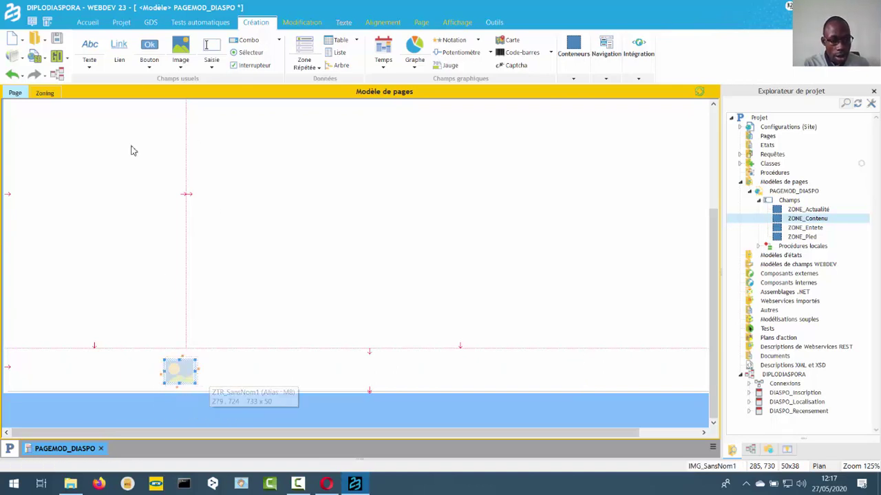
{"action": "left_click", "coordinate": [230, 380]}
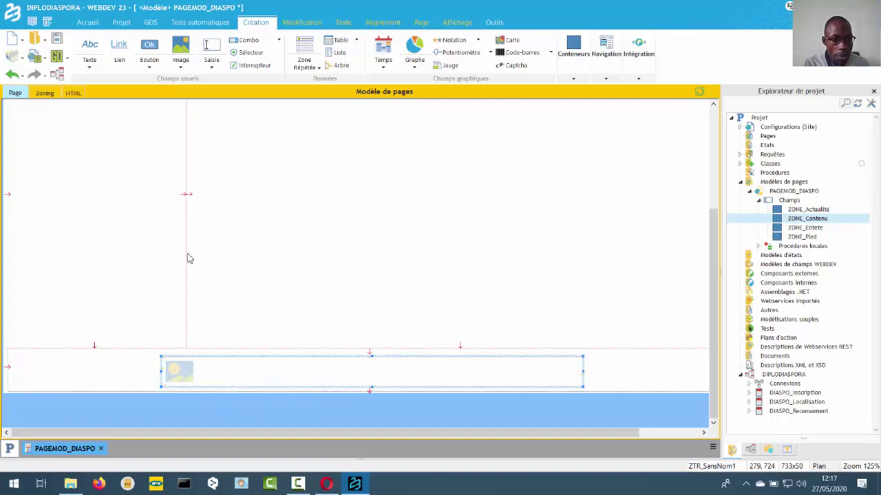
{"action": "left_click", "coordinate": [91, 67]}
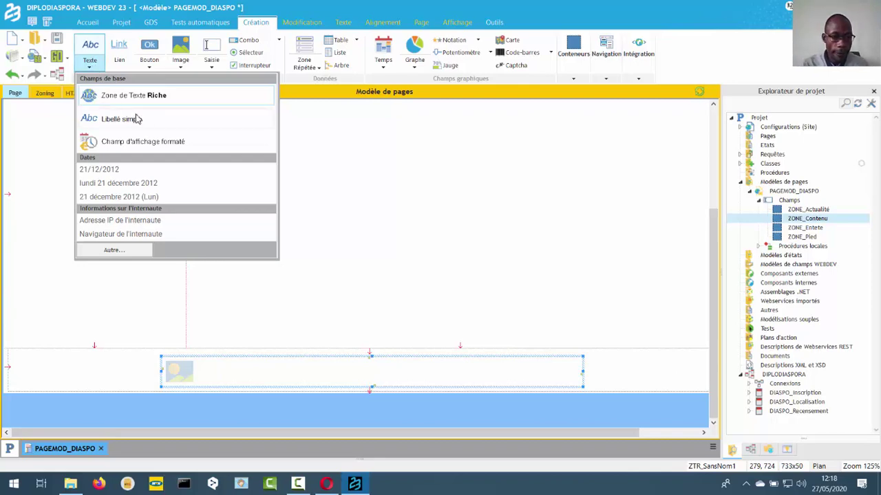
{"action": "left_click", "coordinate": [247, 372]}
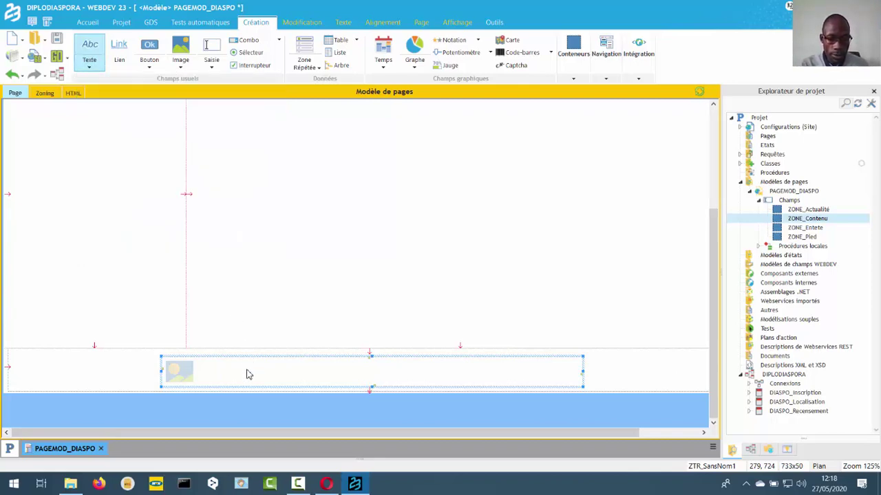
{"action": "left_click", "coordinate": [248, 373]}
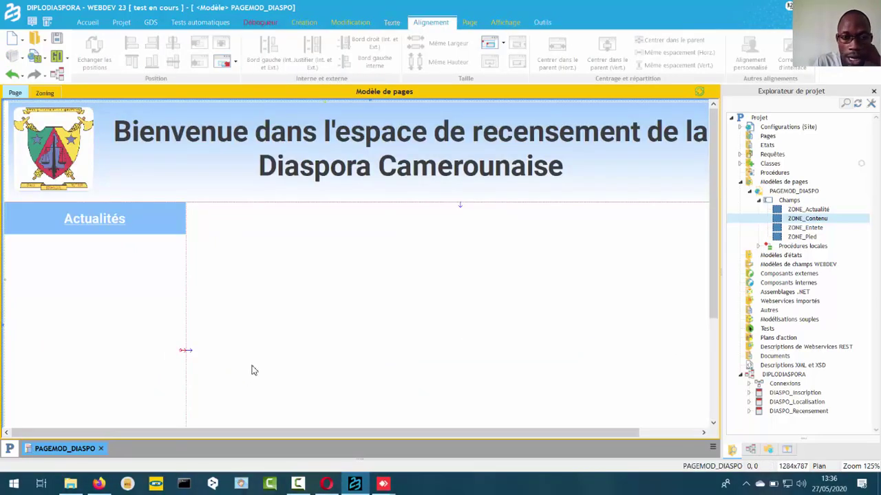
{"action": "scroll", "coordinate": [258, 361], "scroll_direction": "down", "scroll_amount": 3}
{"action": "scroll", "coordinate": [365, 318], "scroll_direction": "up", "scroll_amount": 3}
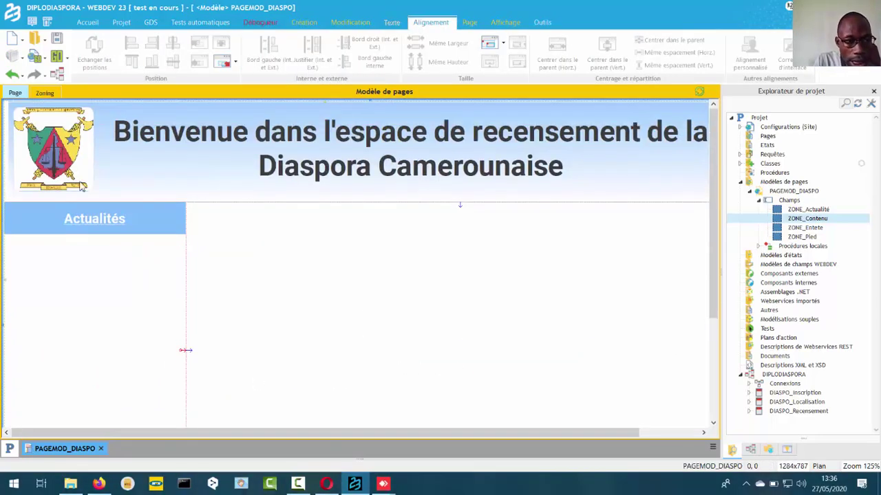